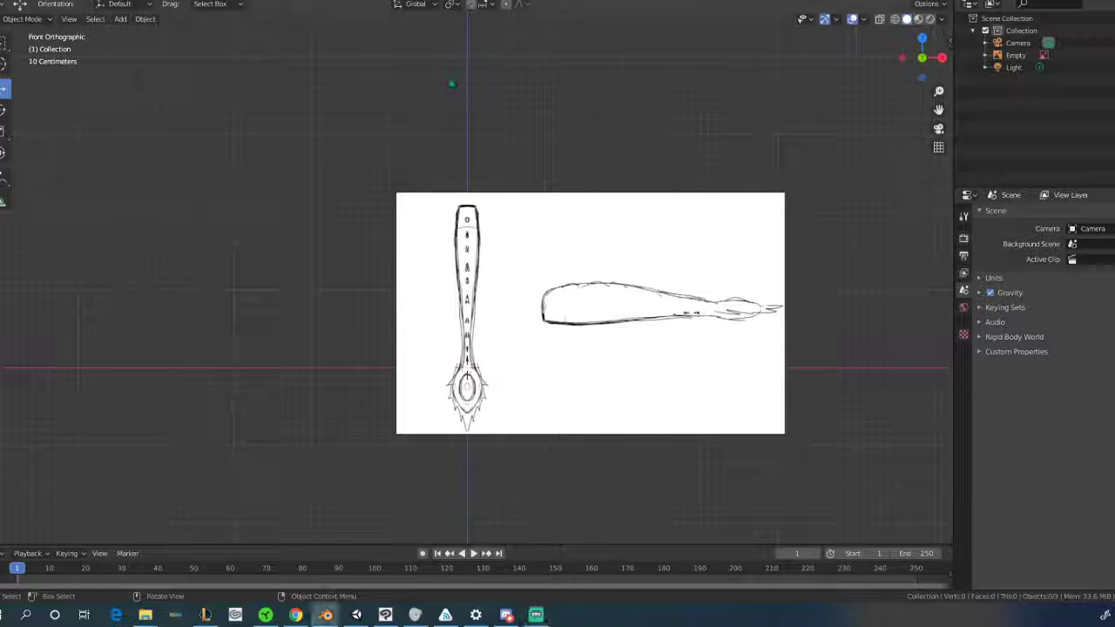
Add a plane mesh at the origin in front view and rotate it 90° about the X axis.
{"action": "middle_click_drag", "start_coordinate": [336, 175], "coordinate": [369, 172]}
{"action": "key", "text": "KP_1"}
{"action": "scroll", "coordinate": [427, 244], "scroll_direction": "up", "scroll_amount": 4}
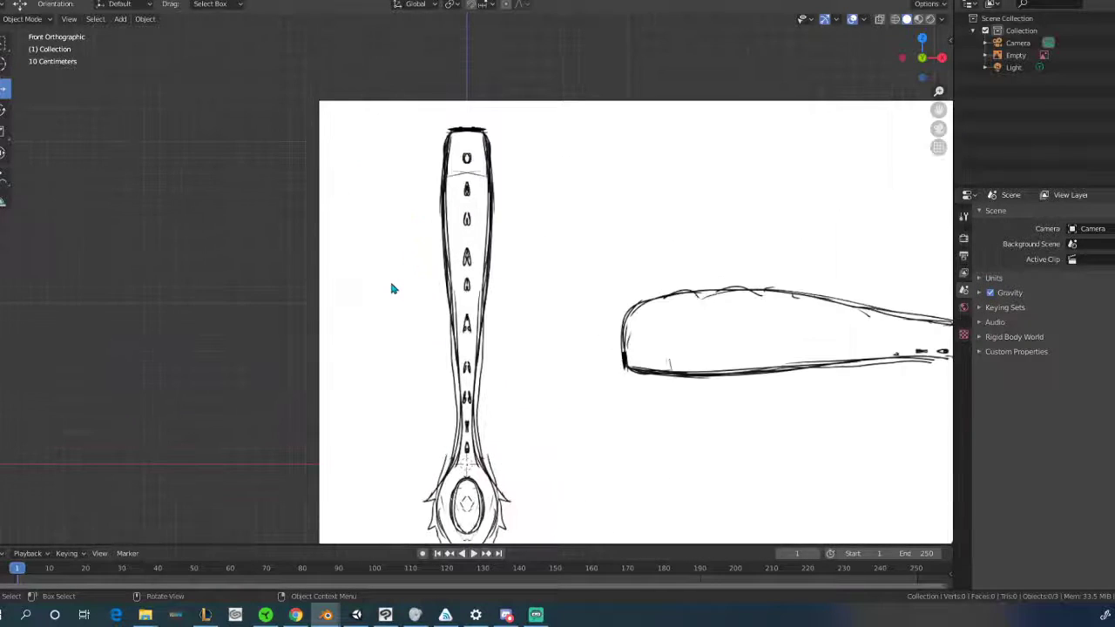
{"action": "scroll", "coordinate": [463, 189], "scroll_direction": "down", "scroll_amount": 3}
{"action": "scroll", "coordinate": [450, 228], "scroll_direction": "up", "scroll_amount": 2}
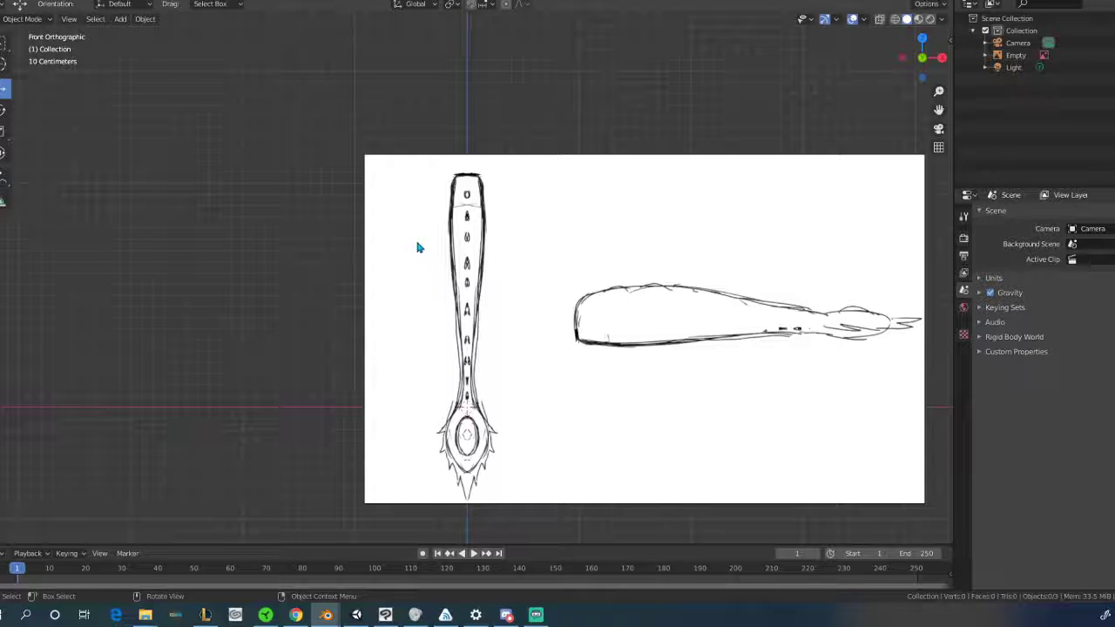
{"action": "left_click", "coordinate": [120, 18]}
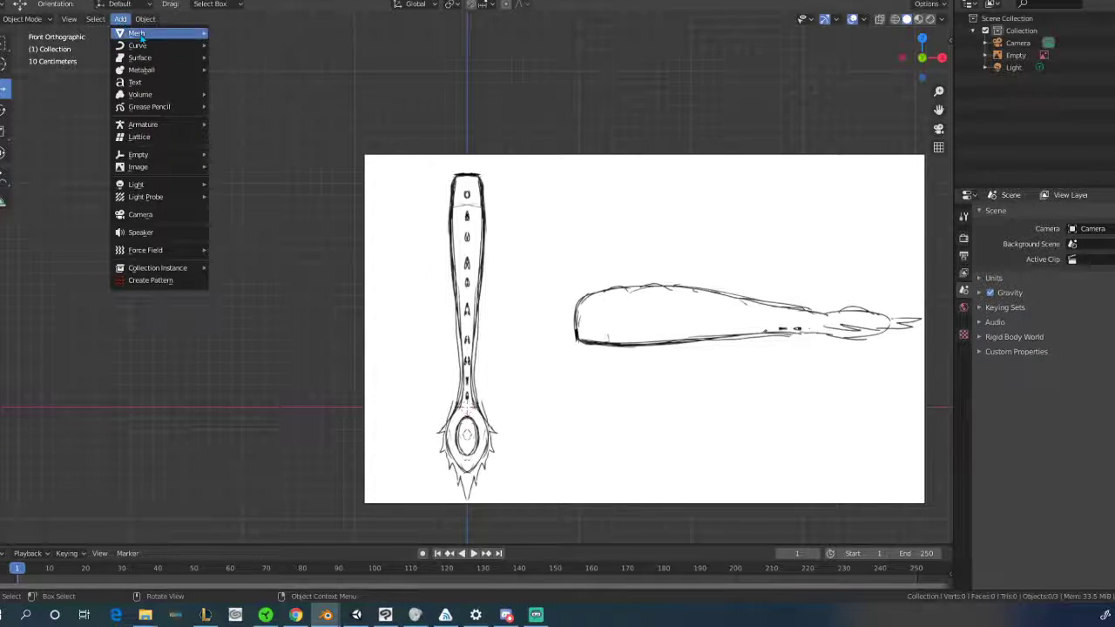
{"action": "mouse_move", "coordinate": [140, 34]}
{"action": "left_click", "coordinate": [231, 33]}
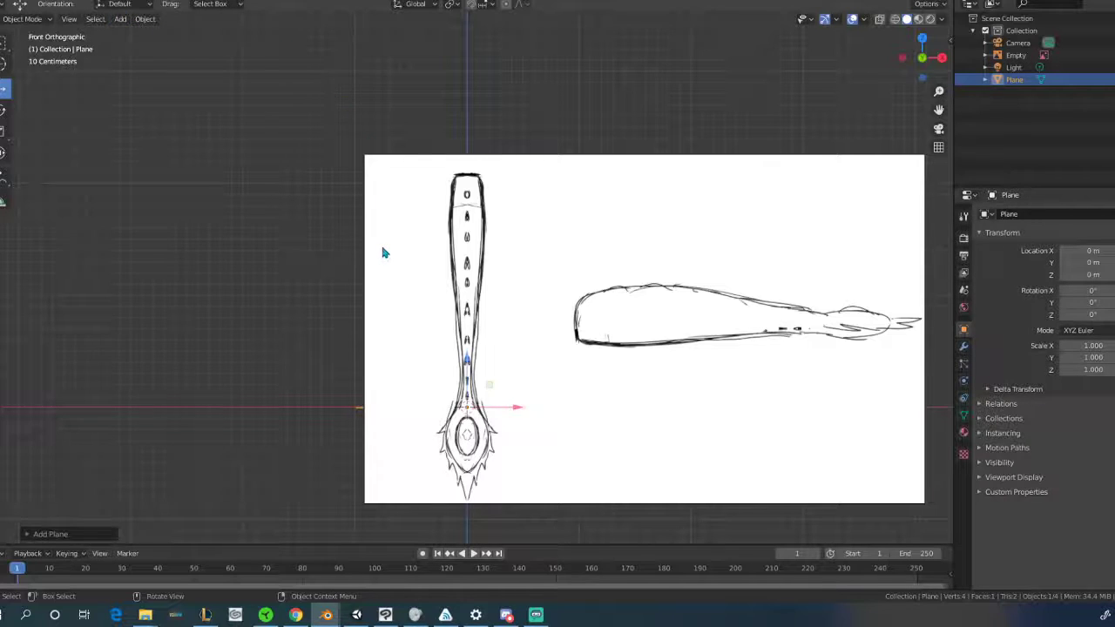
{"action": "type", "text": "rx"}
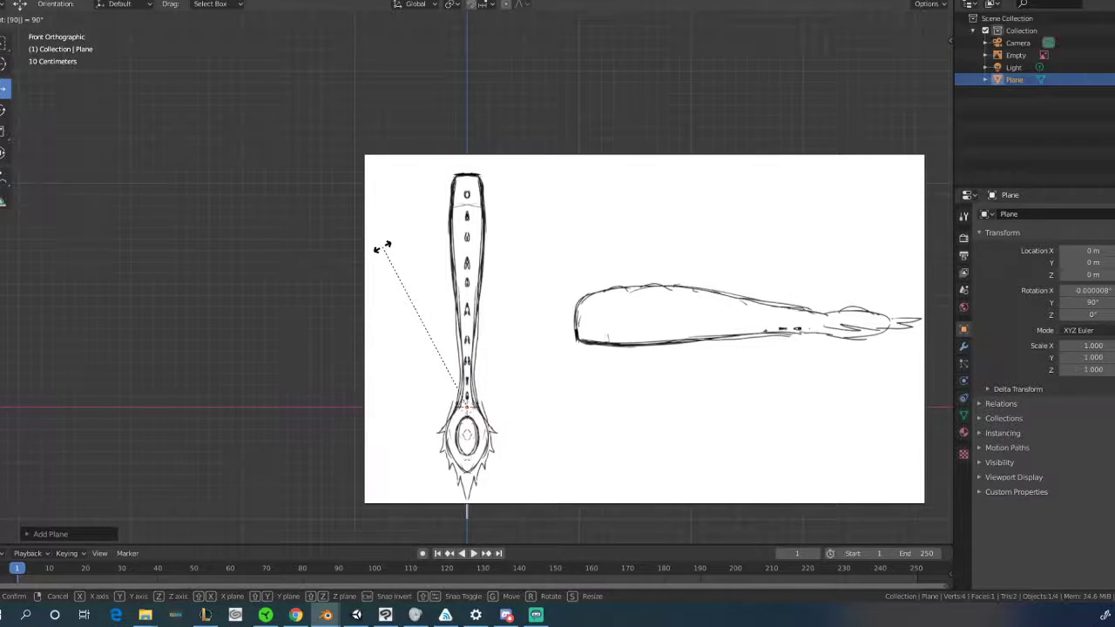
{"action": "type", "text": "90"}
{"action": "key", "text": "Return"}
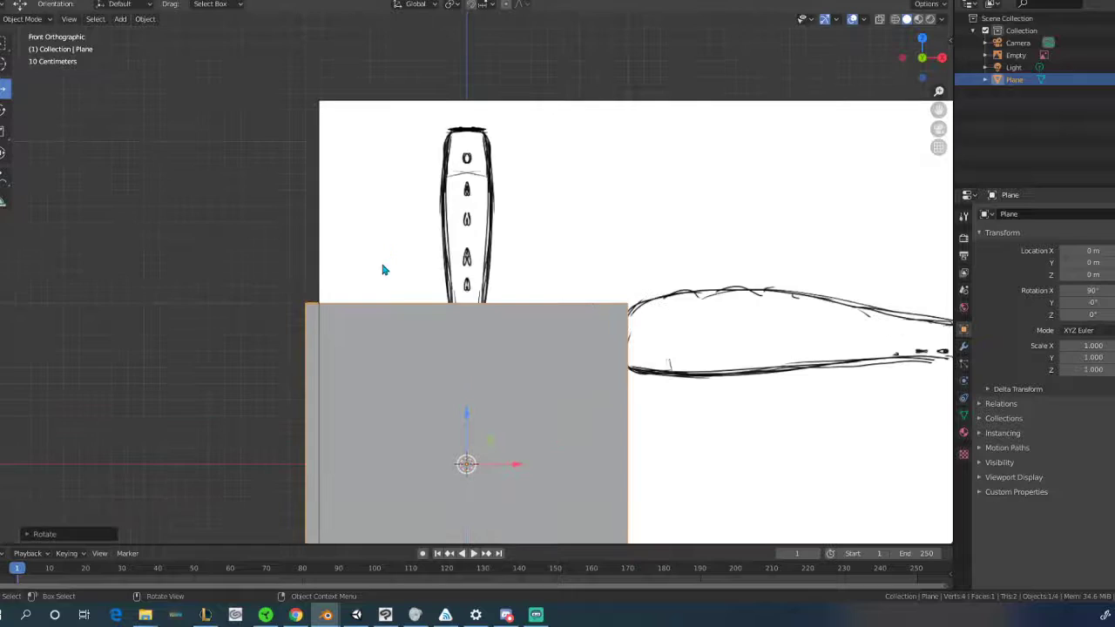
Lower the reference image's opacity to 0.701.
{"action": "scroll", "coordinate": [500, 189], "scroll_direction": "up", "scroll_amount": 2}
{"action": "left_click", "coordinate": [616, 124]}
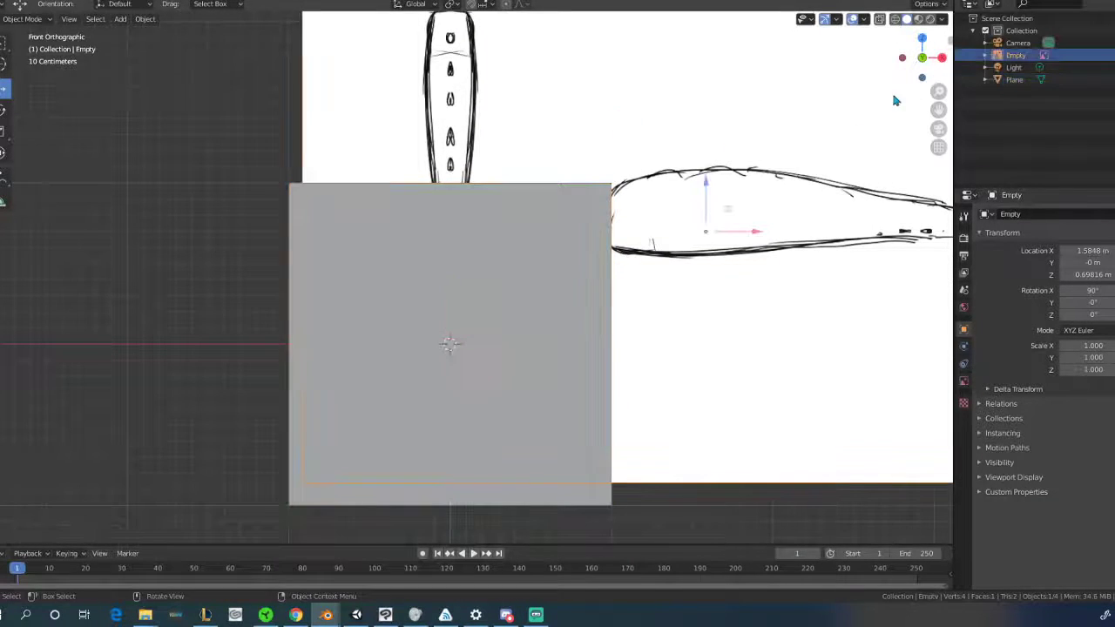
{"action": "left_click", "coordinate": [963, 381]}
{"action": "left_click_drag", "start_coordinate": [1104, 377], "coordinate": [1081, 378]}
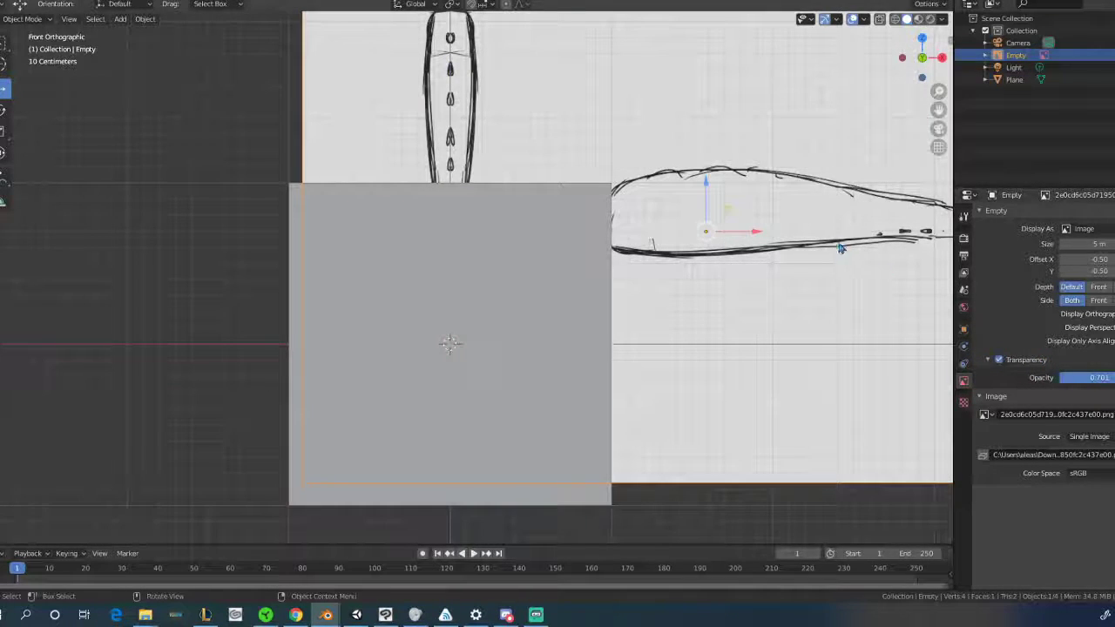
Select the plane and duplicate it in place.
{"action": "left_click", "coordinate": [563, 303]}
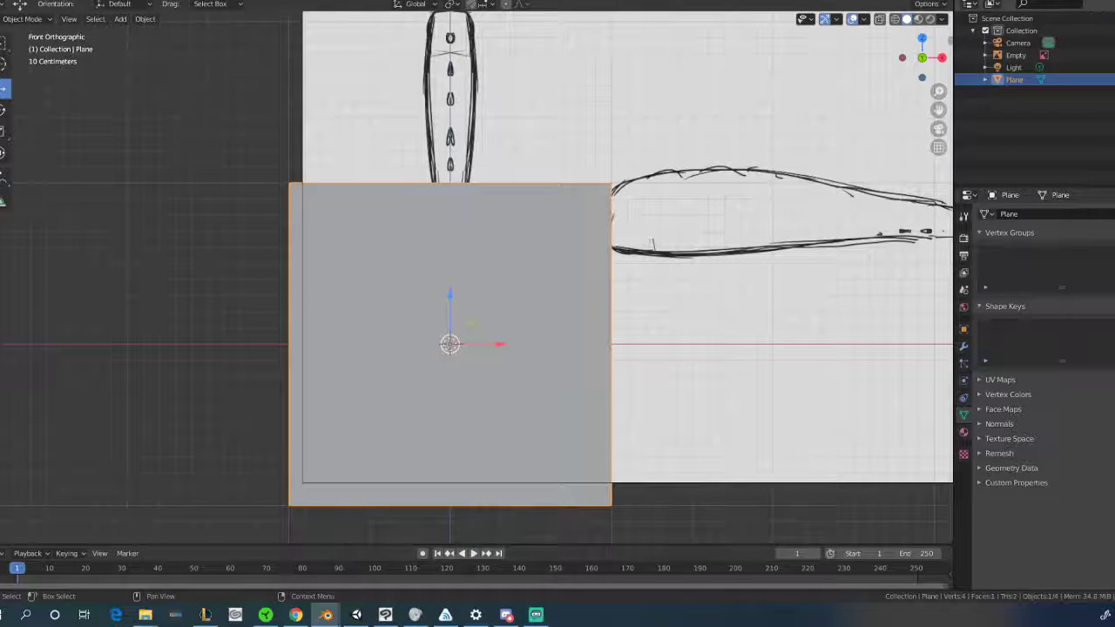
{"action": "left_click", "coordinate": [1099, 4]}
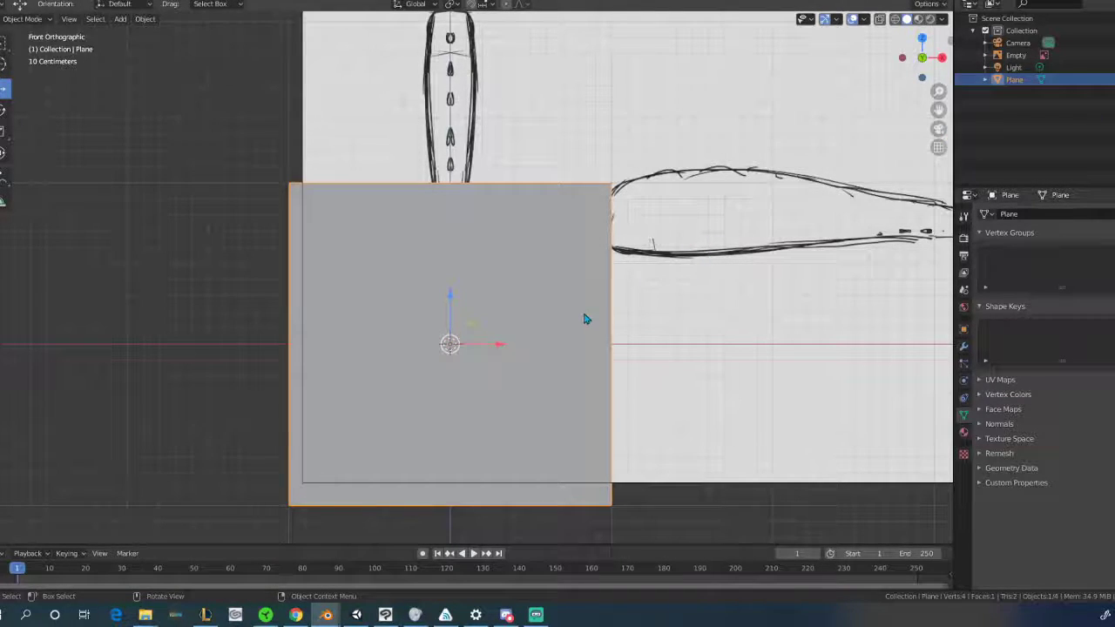
{"action": "scroll", "coordinate": [585, 319], "scroll_direction": "down", "scroll_amount": 2}
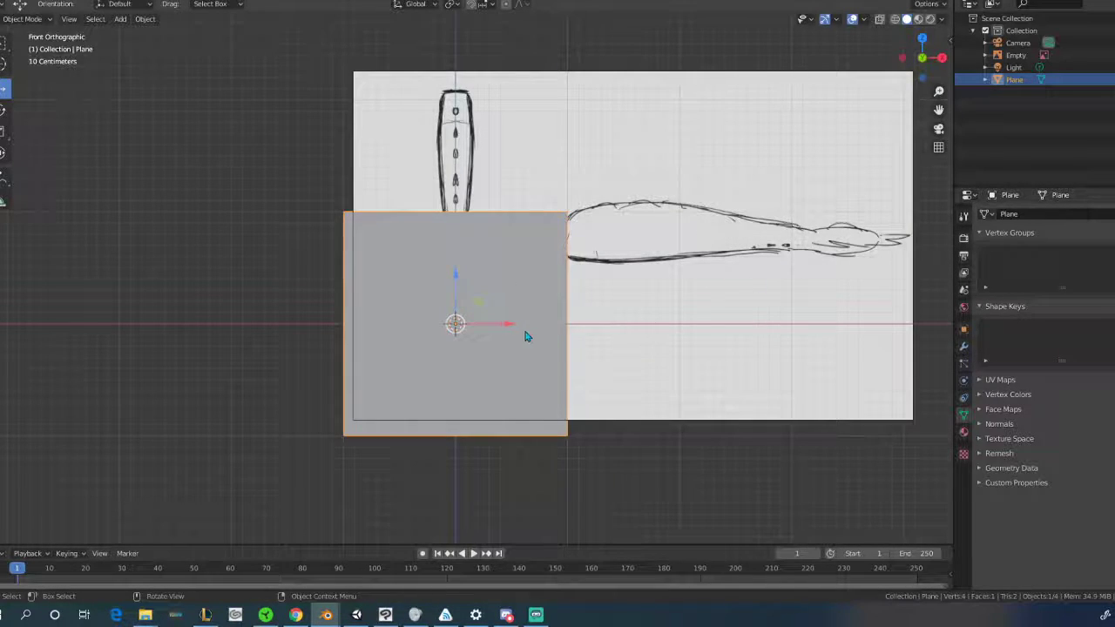
{"action": "right_click", "coordinate": [1015, 79]}
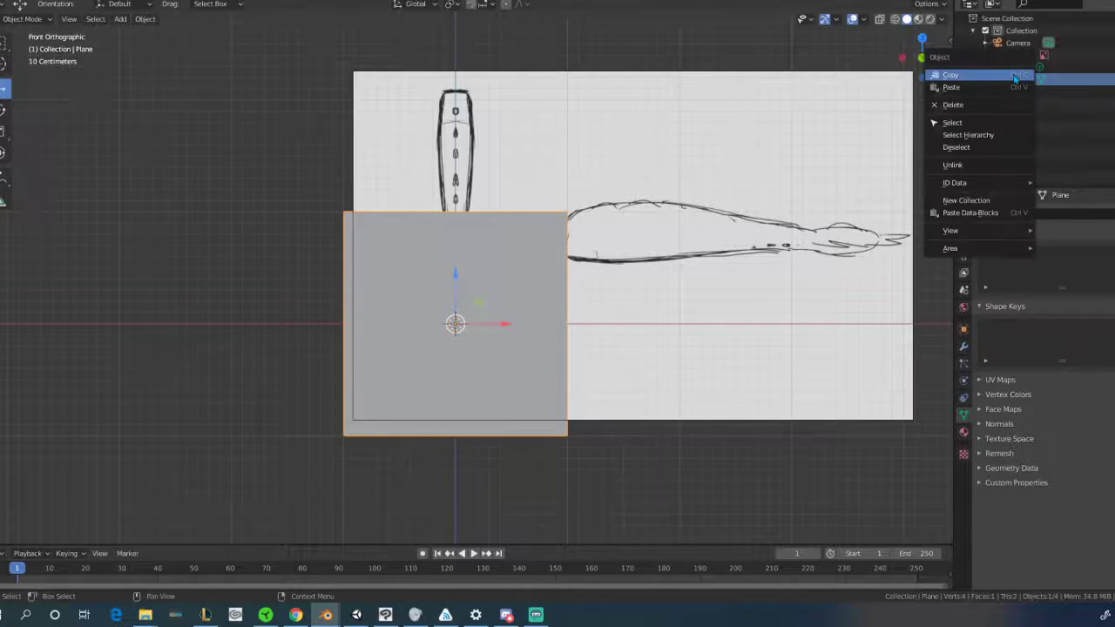
{"action": "key", "text": "shift+d"}
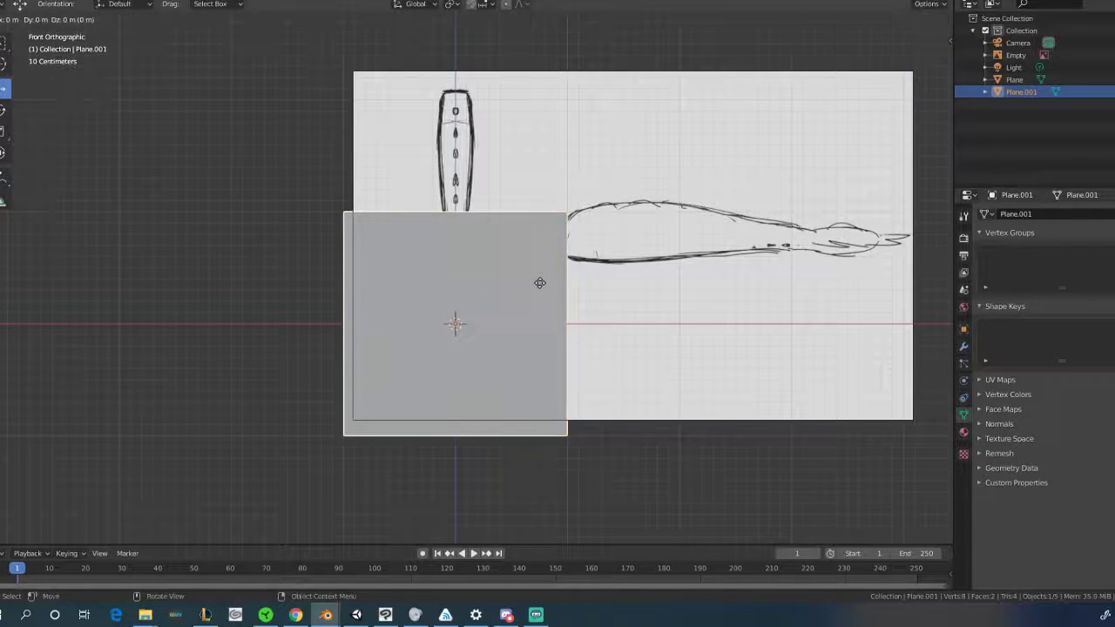
{"action": "key", "text": "Escape"}
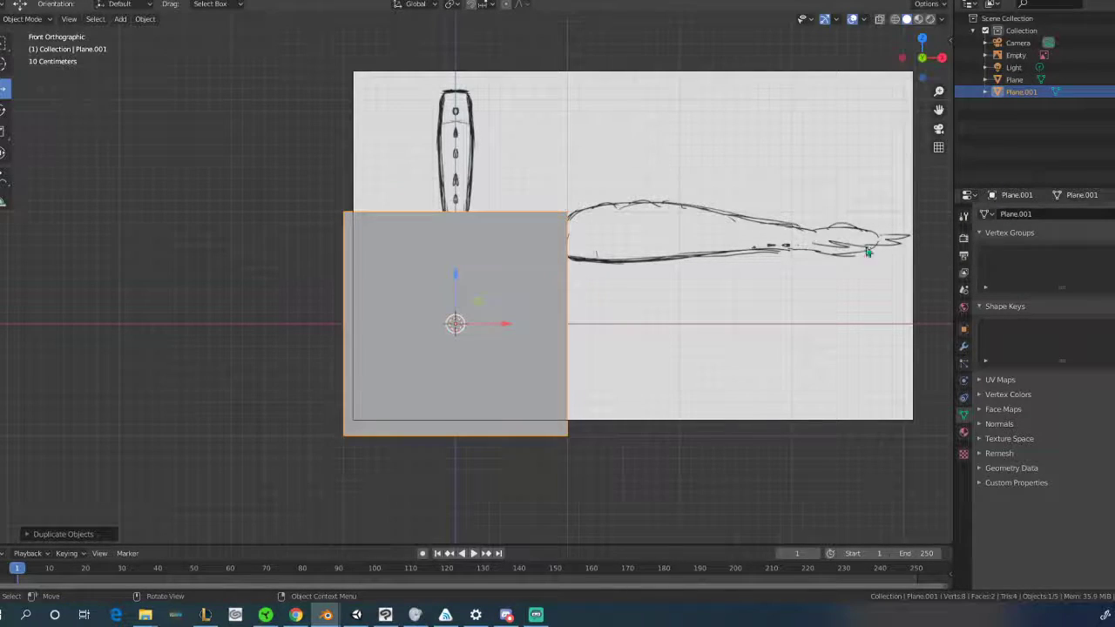
Add a Mirror modifier on the X axis to the duplicated plane, with Plane as mirror object and clipping enabled.
{"action": "left_click", "coordinate": [963, 345]}
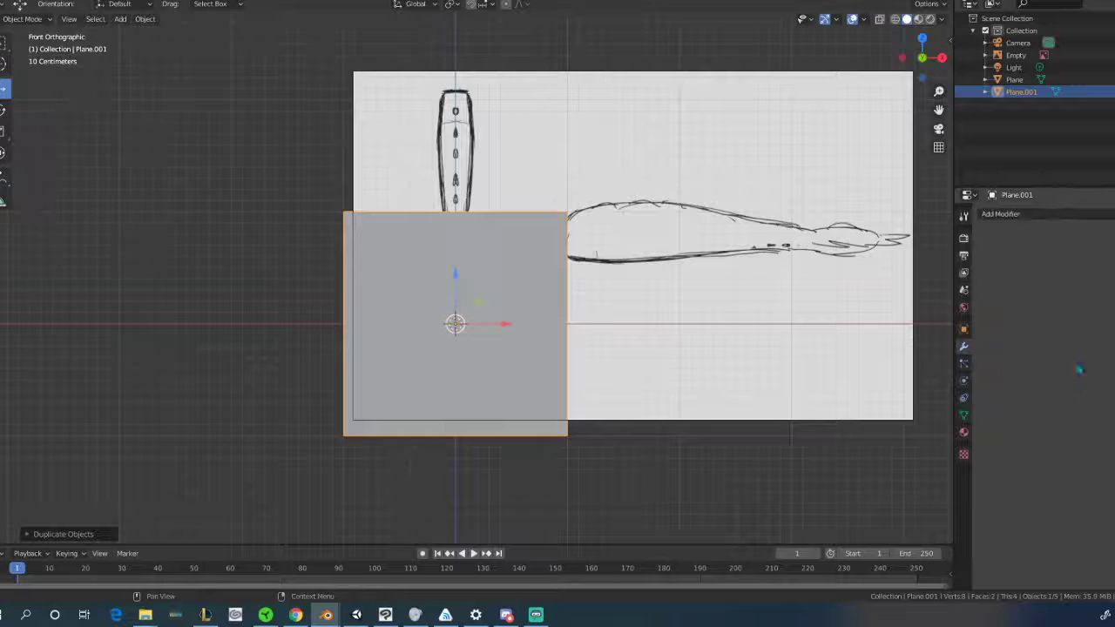
{"action": "left_click", "coordinate": [1002, 214]}
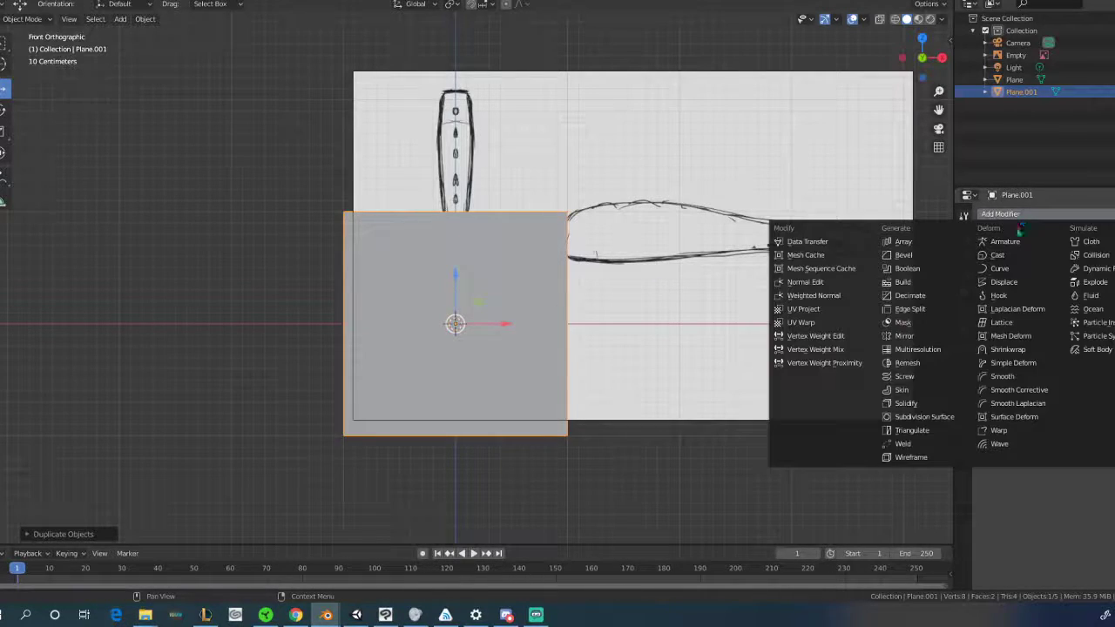
{"action": "left_click", "coordinate": [905, 336]}
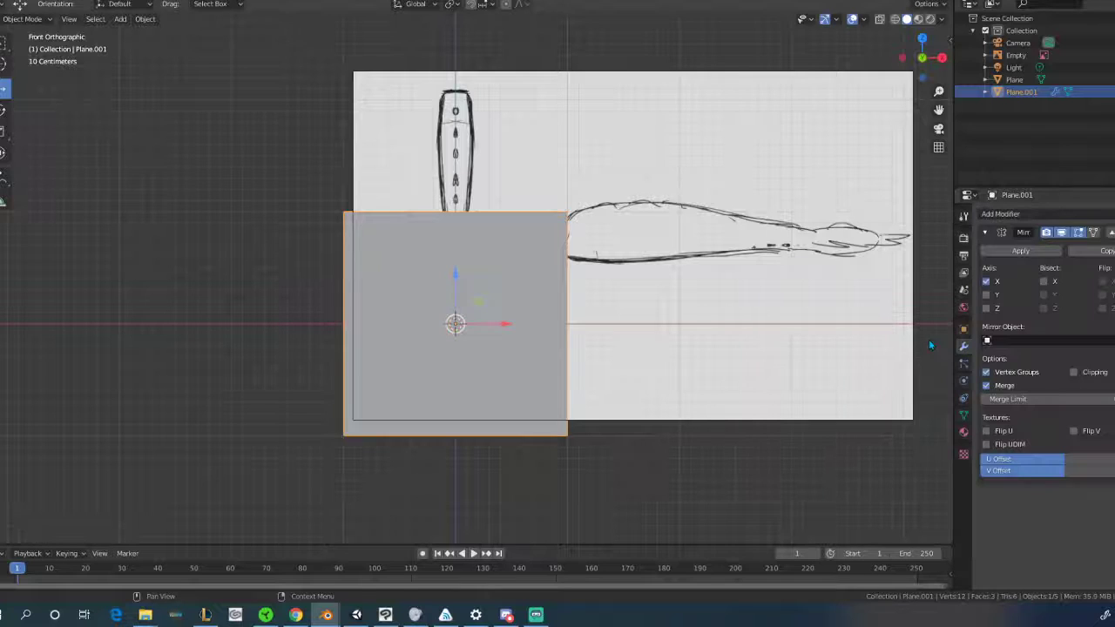
{"action": "left_click", "coordinate": [999, 339]}
{"action": "left_click", "coordinate": [1010, 394]}
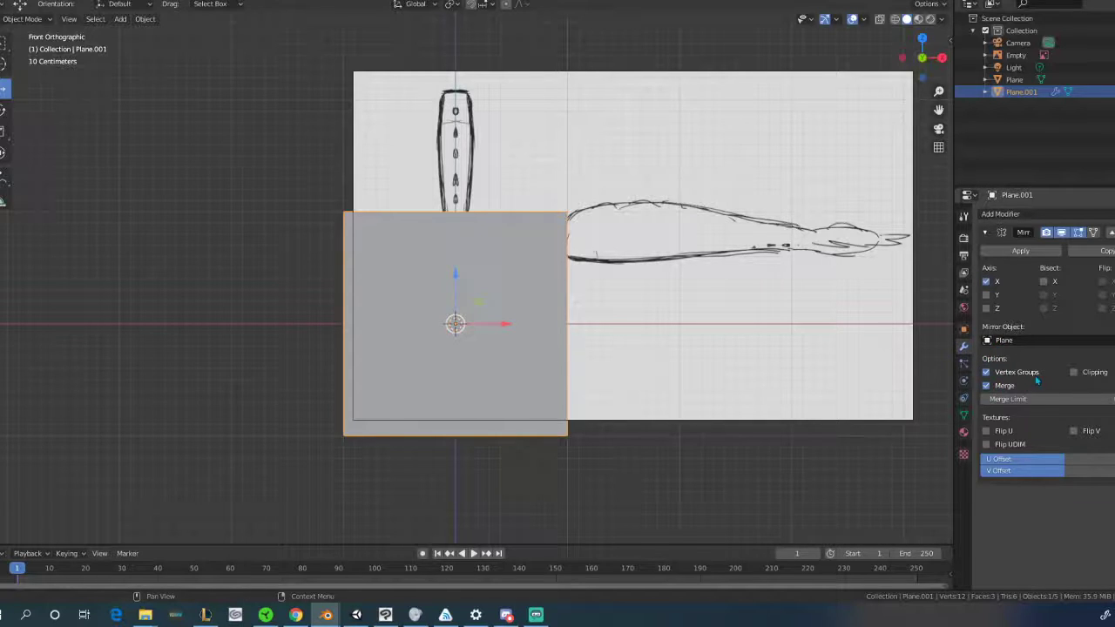
Hide the original plane, then scale the duplicate down and place it beside the top of the handle sketch.
{"action": "left_click_drag", "start_coordinate": [502, 327], "coordinate": [649, 328]}
{"action": "left_click", "coordinate": [1112, 80]}
{"action": "scroll", "coordinate": [671, 311], "scroll_direction": "up", "scroll_amount": 1}
{"action": "key", "text": "s"}
{"action": "left_click", "coordinate": [667, 319]}
{"action": "left_click_drag", "start_coordinate": [646, 332], "coordinate": [556, 331]}
{"action": "left_click_drag", "start_coordinate": [512, 284], "coordinate": [477, 42]}
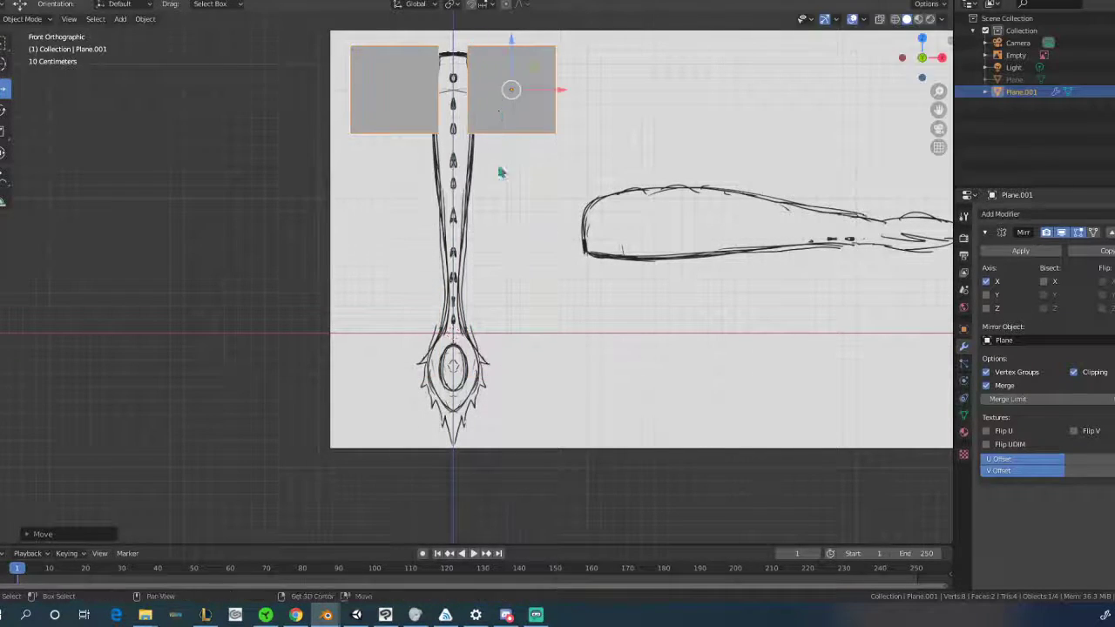
Enter Edit Mode and move the duplicate's inner edge onto the vertical mirror centre line.
{"action": "middle_click_drag", "start_coordinate": [498, 157], "coordinate": [514, 390], "text": "shift"}
{"action": "scroll", "coordinate": [511, 370], "scroll_direction": "up", "scroll_amount": 4}
{"action": "key", "text": "Tab"}
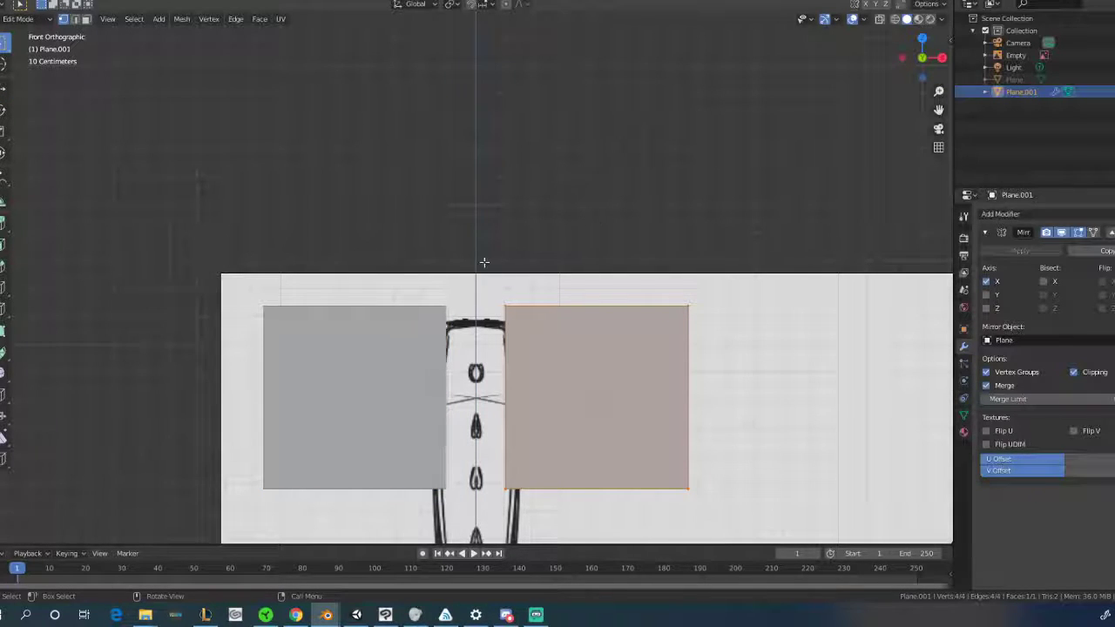
{"action": "left_click_drag", "start_coordinate": [482, 281], "coordinate": [560, 510]}
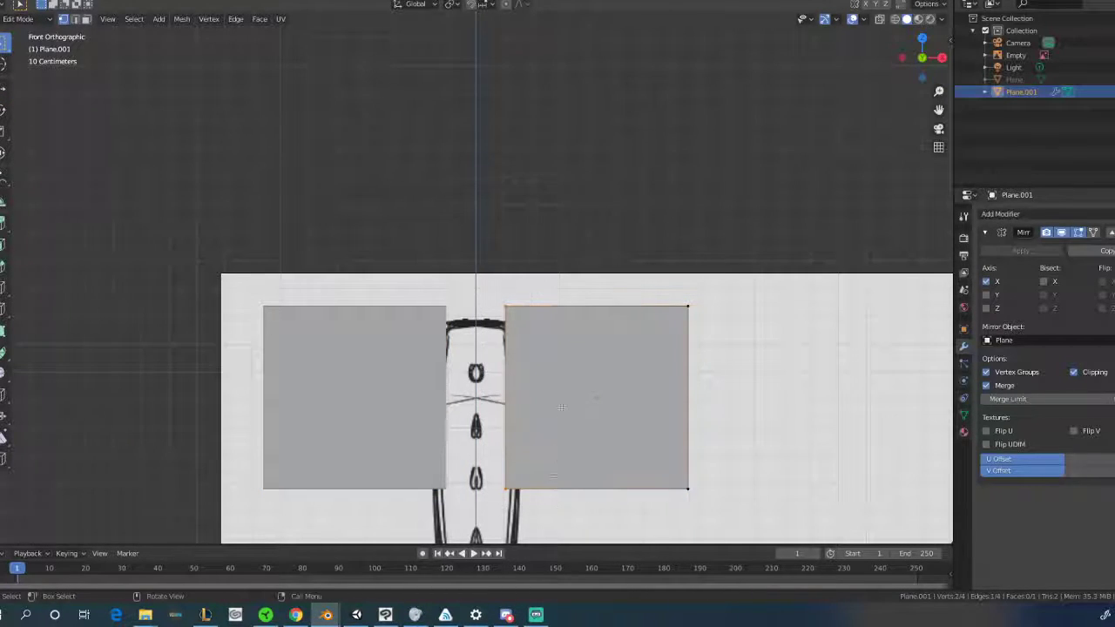
{"action": "left_click", "coordinate": [4, 88]}
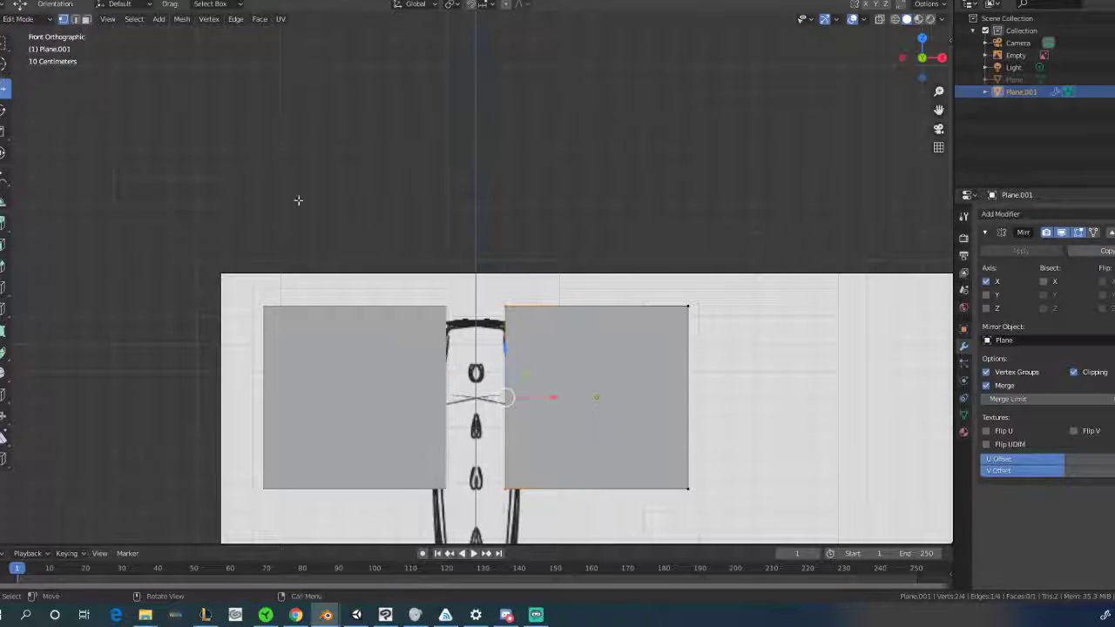
{"action": "left_click_drag", "start_coordinate": [556, 397], "coordinate": [548, 357]}
Turn on X-ray and fit the plane's outer and top edges to the upper handle outline in the sketch.
{"action": "scroll", "coordinate": [592, 398], "scroll_direction": "down", "scroll_amount": 2}
{"action": "left_click_drag", "start_coordinate": [575, 273], "coordinate": [711, 470]}
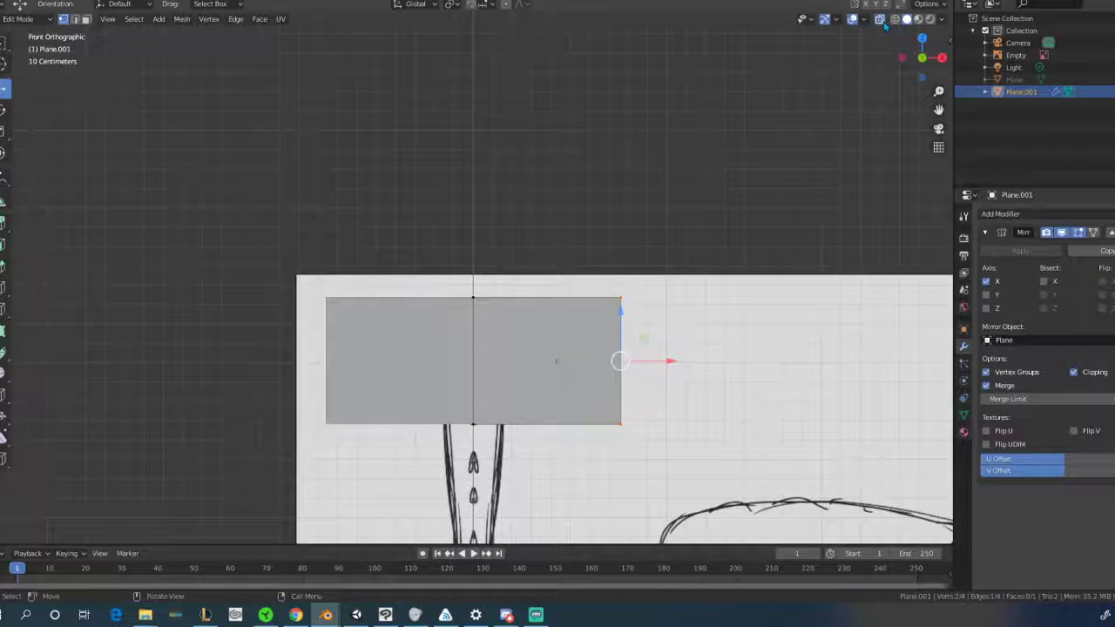
{"action": "left_click", "coordinate": [879, 18]}
{"action": "scroll", "coordinate": [557, 207], "scroll_direction": "up", "scroll_amount": 3}
{"action": "scroll", "coordinate": [556, 206], "scroll_direction": "up", "scroll_amount": 2}
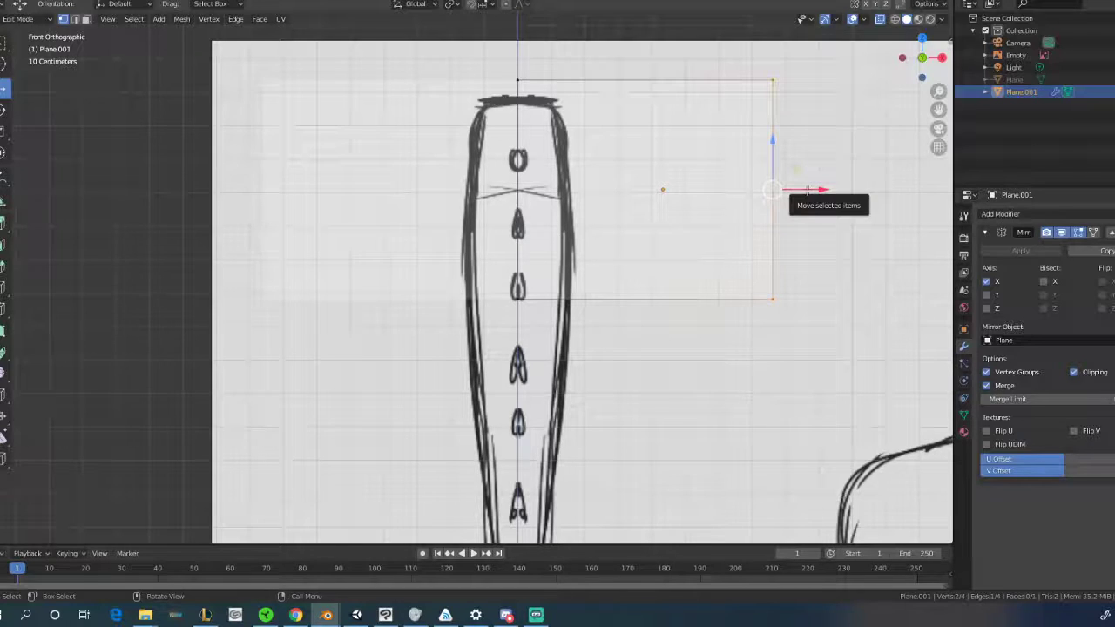
{"action": "left_click_drag", "start_coordinate": [838, 194], "coordinate": [632, 203]}
{"action": "left_click_drag", "start_coordinate": [500, 61], "coordinate": [586, 121]}
{"action": "left_click_drag", "start_coordinate": [554, 88], "coordinate": [551, 109]}
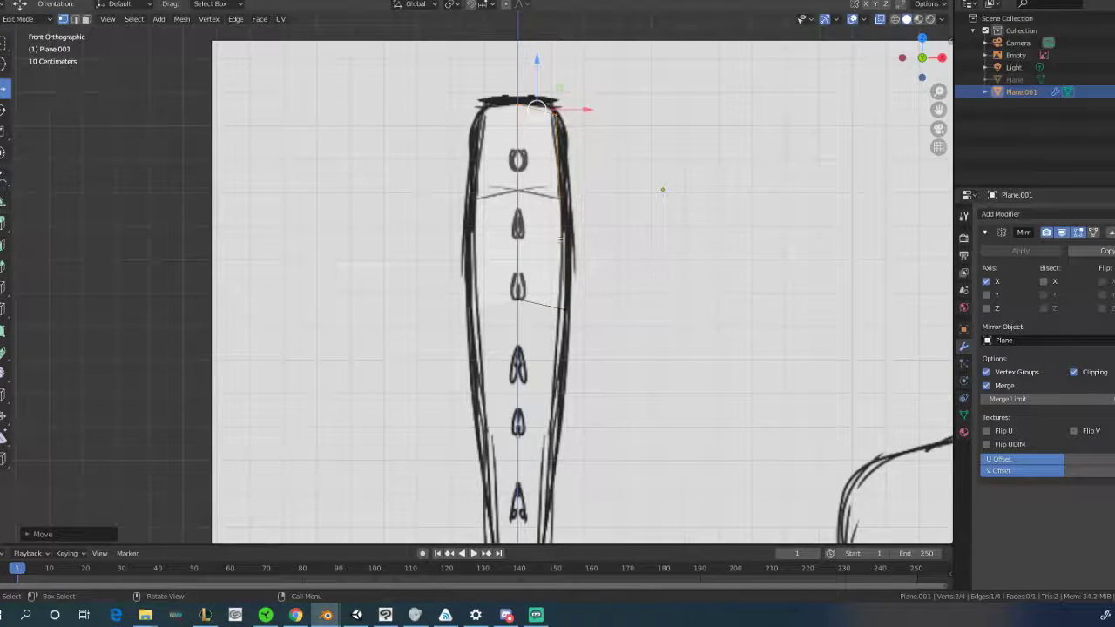
Extrude the plane's bottom edge down the handle in four segments, following the outline to the end of the narrow neck.
{"action": "left_click", "coordinate": [517, 296]}
{"action": "left_click", "coordinate": [565, 313], "text": "shift"}
{"action": "middle_click_drag", "start_coordinate": [547, 366], "coordinate": [571, 179], "text": "shift"}
{"action": "key", "text": "e"}
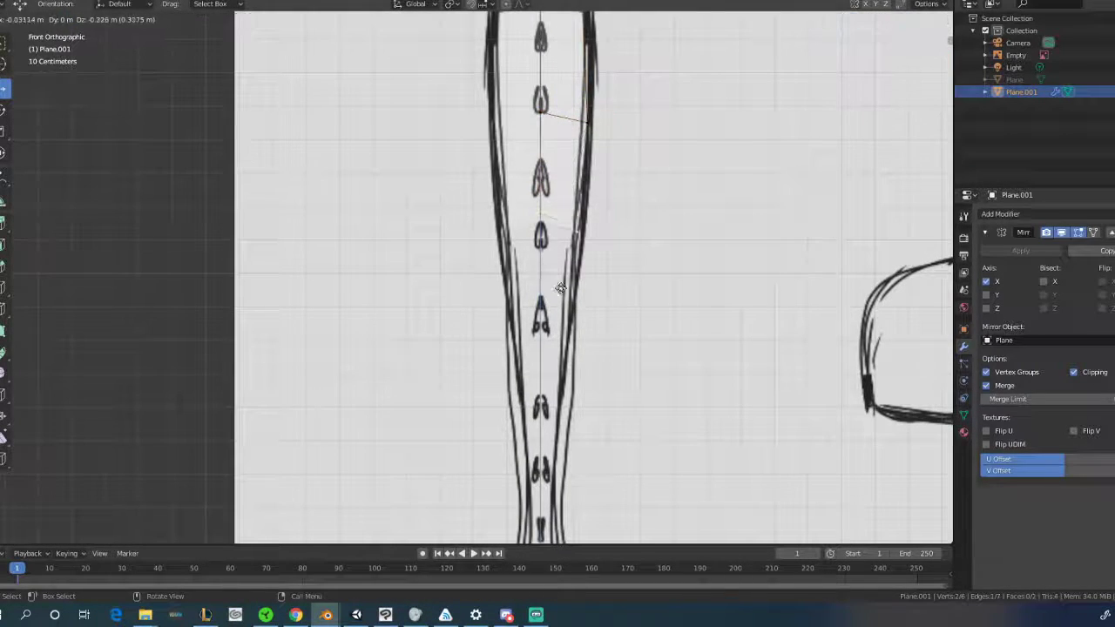
{"action": "left_click", "coordinate": [566, 303]}
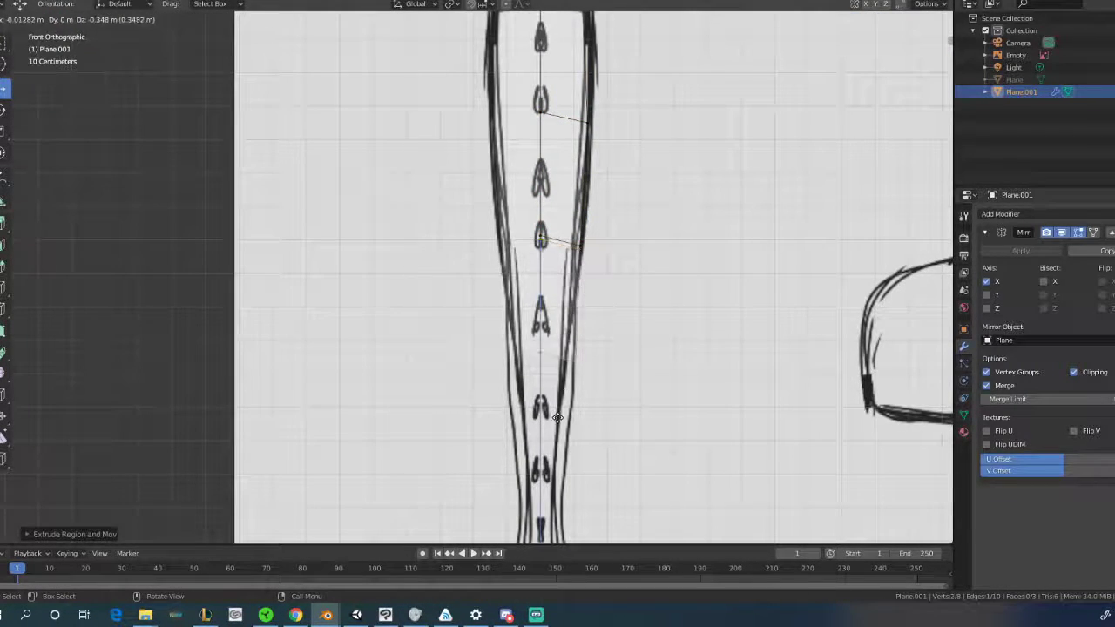
{"action": "middle_click_drag", "start_coordinate": [565, 378], "coordinate": [569, 228], "text": "shift"}
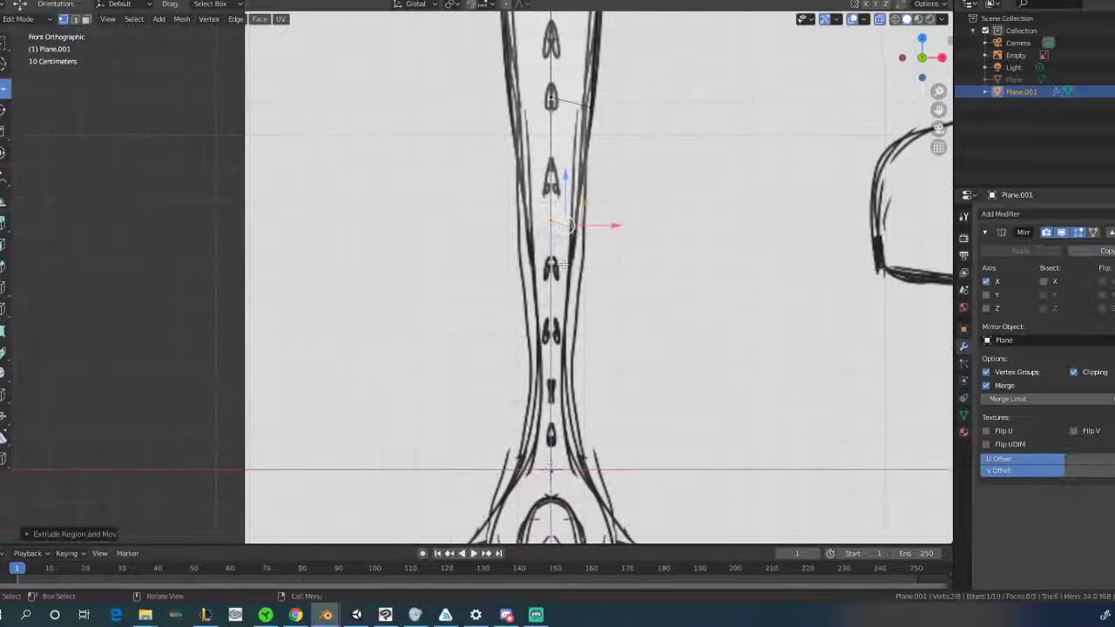
{"action": "key", "text": "e"}
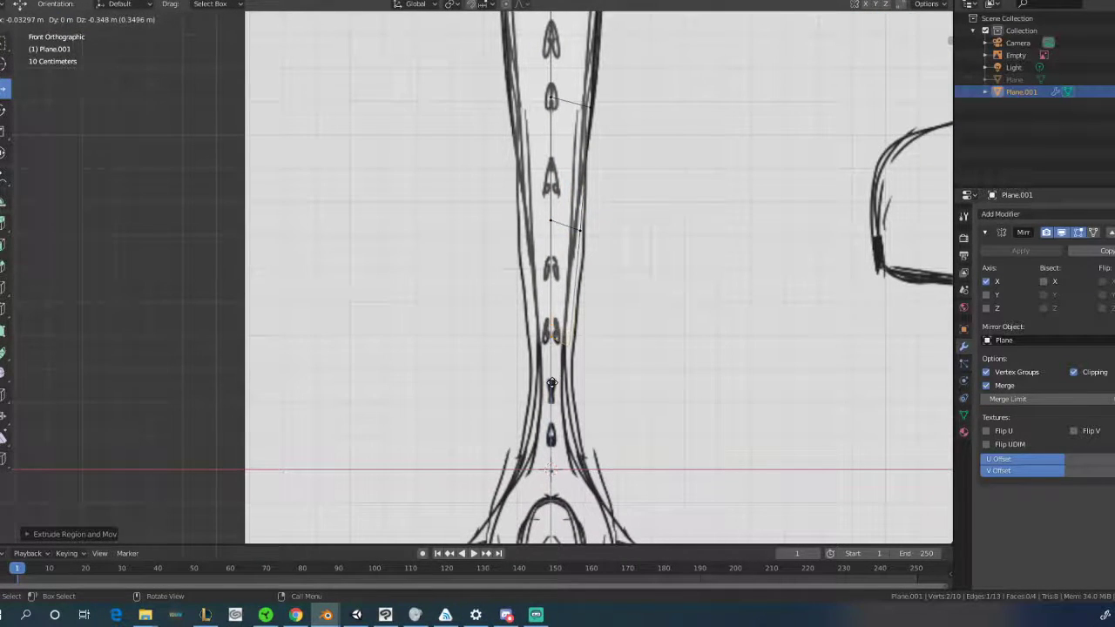
{"action": "left_click", "coordinate": [550, 386]}
{"action": "middle_click_drag", "start_coordinate": [597, 348], "coordinate": [597, 189], "text": "shift"}
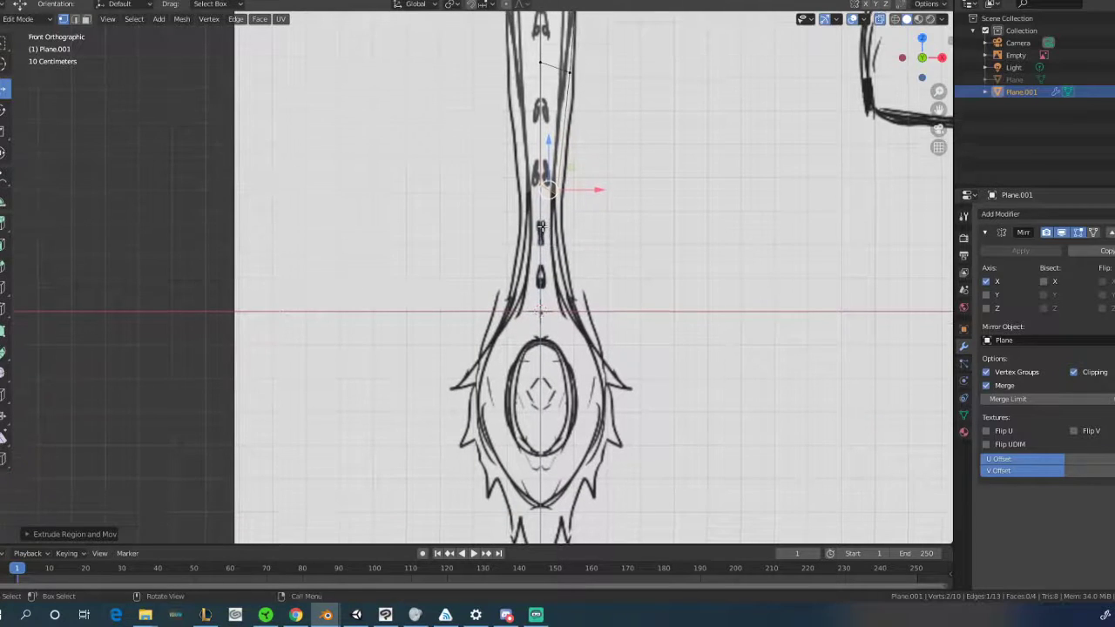
{"action": "key", "text": "e"}
{"action": "left_click", "coordinate": [541, 306]}
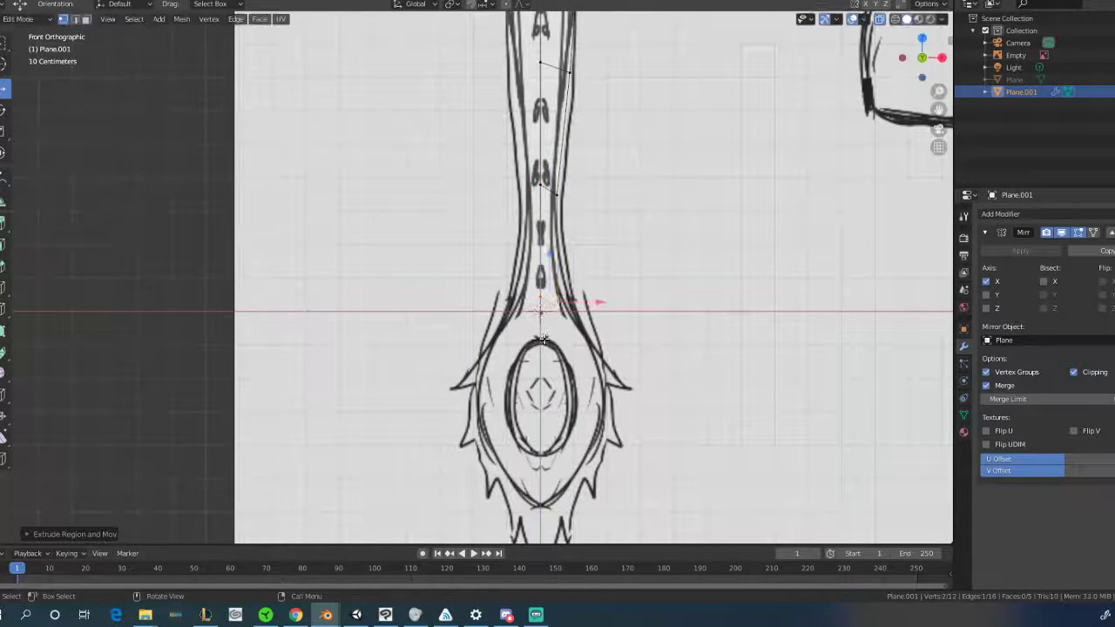
Extrude the bottom edge in three more segments around the outline of the oval head towards its lower tip.
{"action": "scroll", "coordinate": [544, 320], "scroll_direction": "down", "scroll_amount": 2}
{"action": "key", "text": "e"}
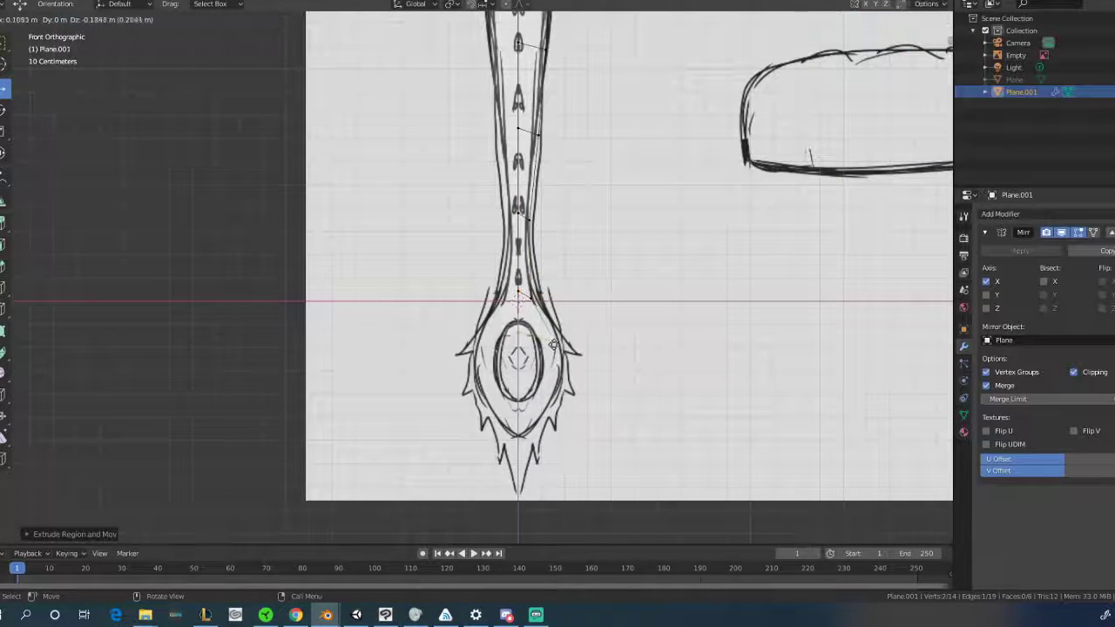
{"action": "left_click", "coordinate": [560, 346]}
{"action": "key", "text": "e"}
{"action": "left_click", "coordinate": [561, 389]}
{"action": "key", "text": "e"}
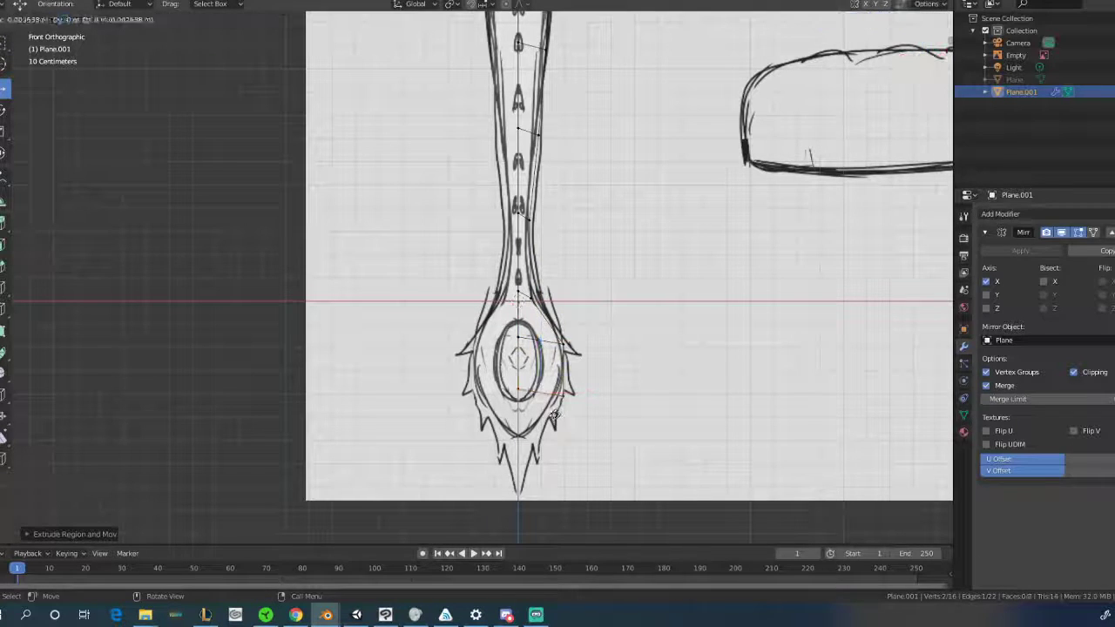
{"action": "left_click", "coordinate": [533, 440]}
Move the lowest centre-line vertex down to the pointed tip of the oval head outline.
{"action": "left_click", "coordinate": [520, 419]}
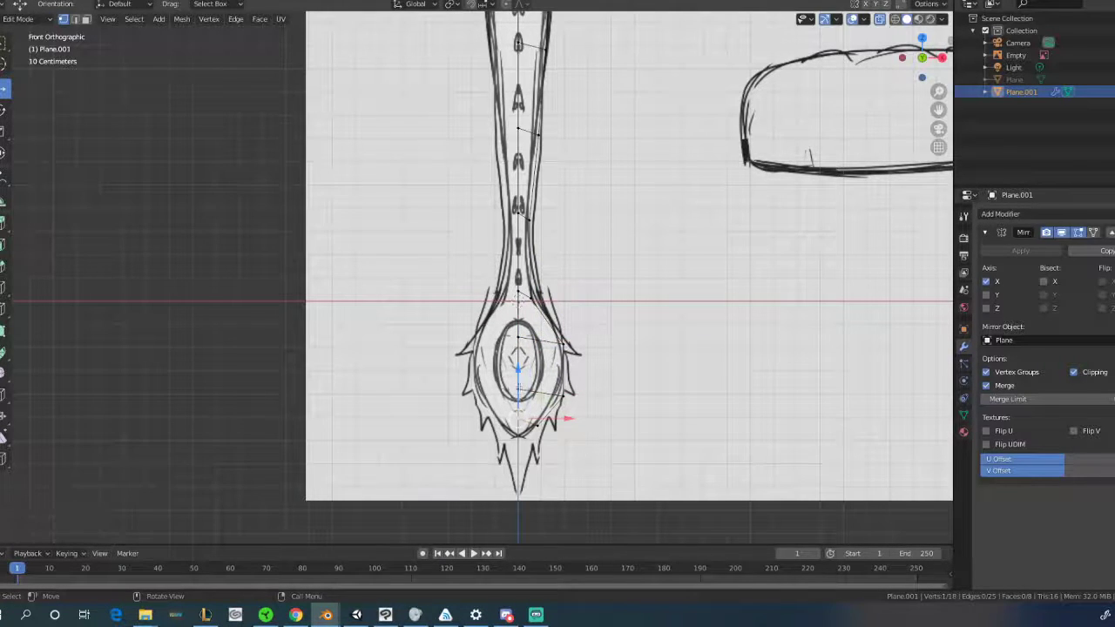
{"action": "left_click_drag", "start_coordinate": [517, 367], "coordinate": [519, 392]}
{"action": "left_click", "coordinate": [519, 392]}
{"action": "scroll", "coordinate": [540, 349], "scroll_direction": "up", "scroll_amount": 4}
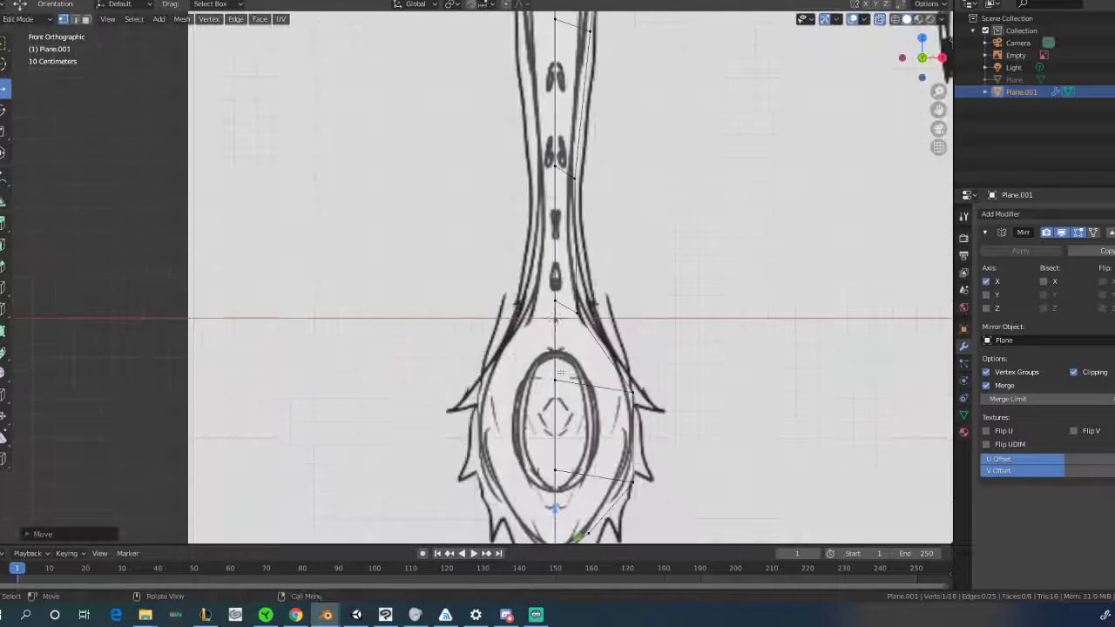
Shift three outer-edge vertices along the middle and lower handle inward on X to follow the sketched inner outline.
{"action": "scroll", "coordinate": [554, 305], "scroll_direction": "down", "scroll_amount": 1}
{"action": "middle_click_drag", "start_coordinate": [550, 142], "coordinate": [527, 253], "text": "shift"}
{"action": "left_click", "coordinate": [519, 255]}
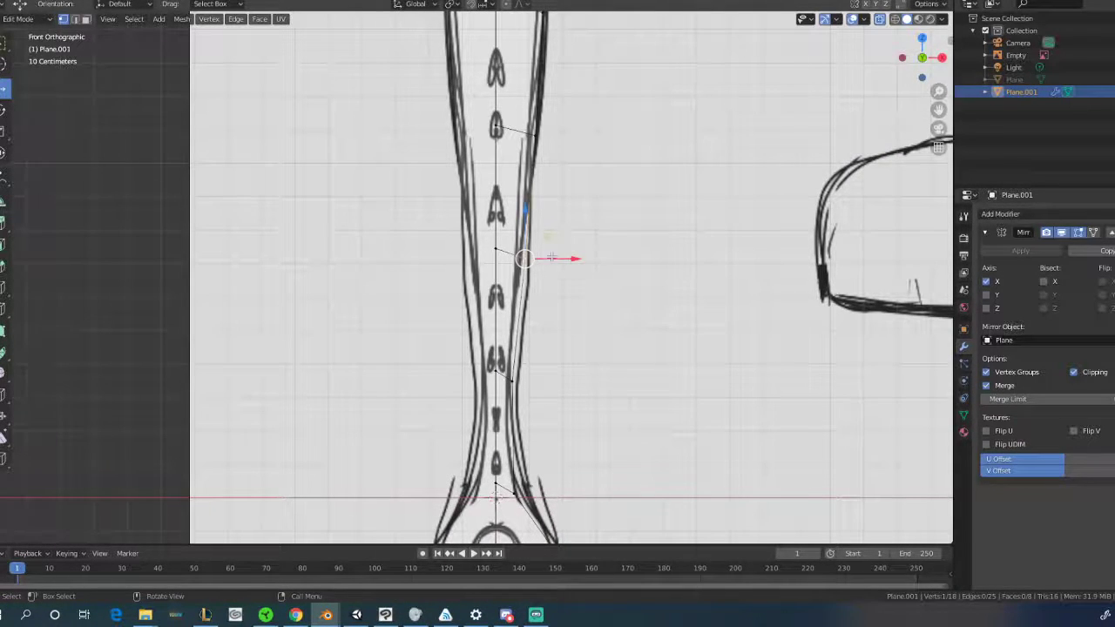
{"action": "left_click_drag", "start_coordinate": [555, 259], "coordinate": [551, 256]}
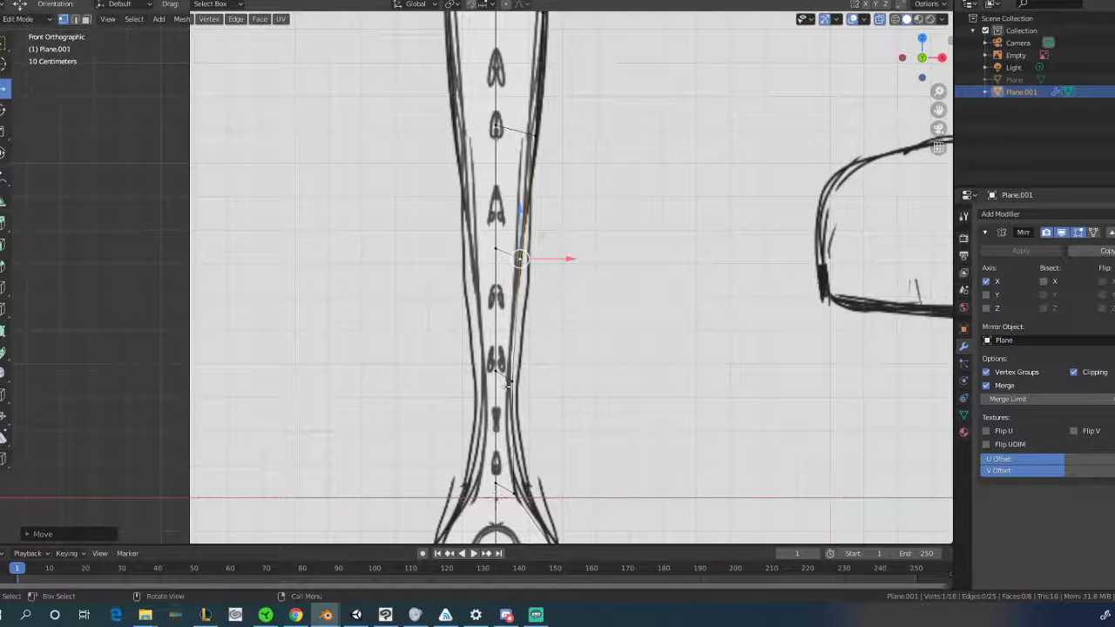
{"action": "left_click", "coordinate": [509, 381]}
{"action": "key", "text": "g"}
{"action": "key", "text": "x"}
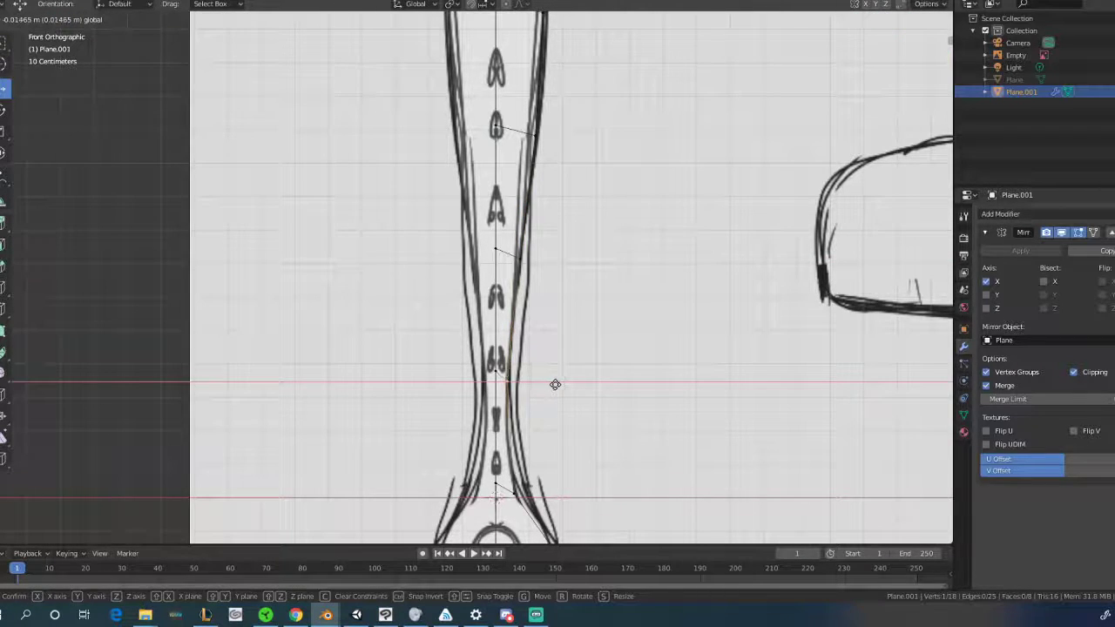
{"action": "left_click", "coordinate": [558, 384]}
{"action": "left_click", "coordinate": [533, 135]}
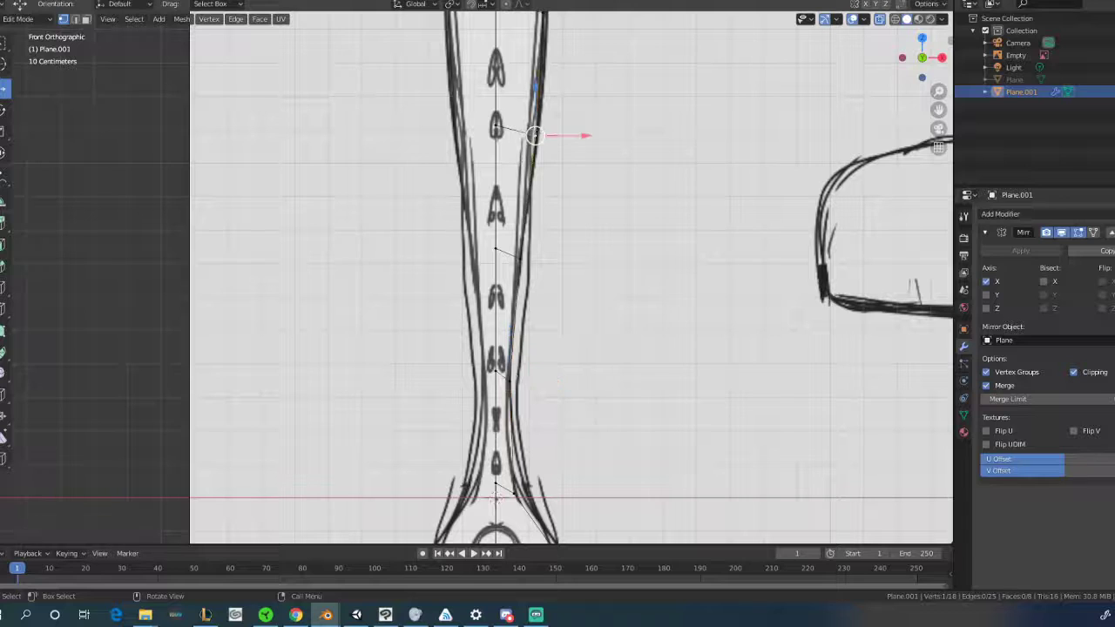
{"action": "key", "text": "g"}
{"action": "key", "text": "x"}
{"action": "left_click", "coordinate": [559, 135]}
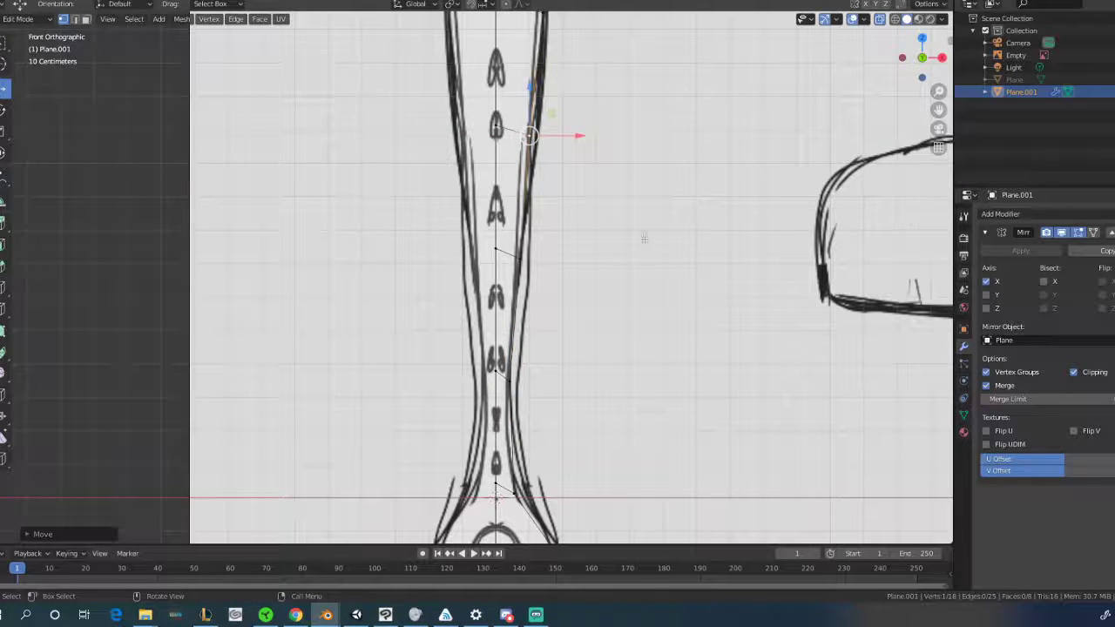
Leave mesh editing, add a Solidify modifier to the traced plane and turn off X-ray.
{"action": "scroll", "coordinate": [606, 215], "scroll_direction": "down", "scroll_amount": 5}
{"action": "middle_click_drag", "start_coordinate": [595, 216], "coordinate": [563, 229]}
{"action": "scroll", "coordinate": [563, 229], "scroll_direction": "down", "scroll_amount": 1}
{"action": "scroll", "coordinate": [563, 229], "scroll_direction": "up", "scroll_amount": 2}
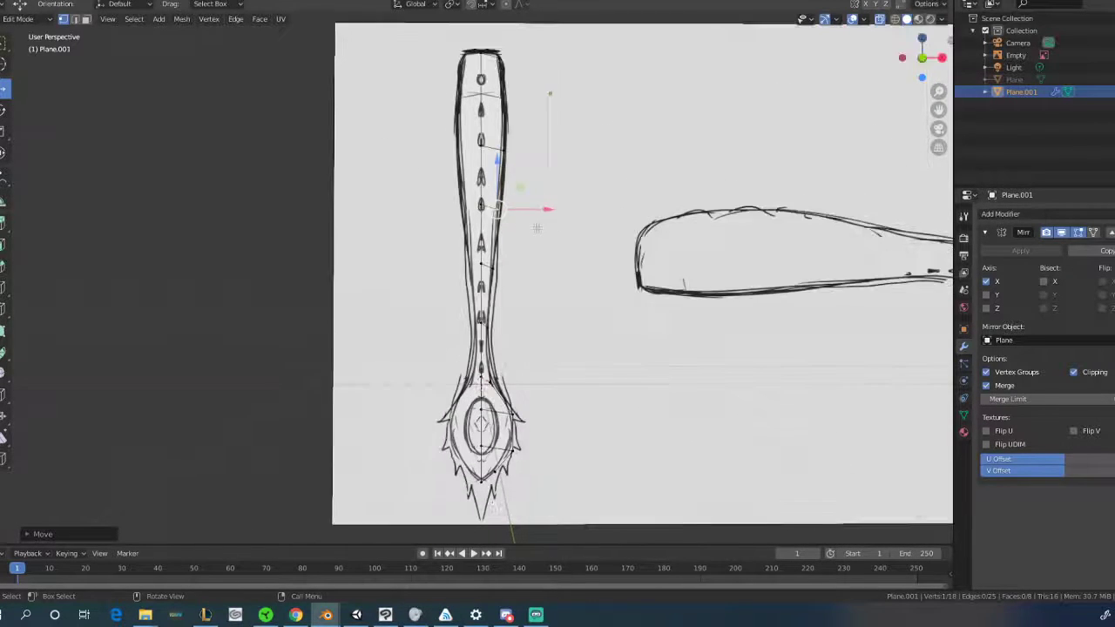
{"action": "key", "text": "Tab"}
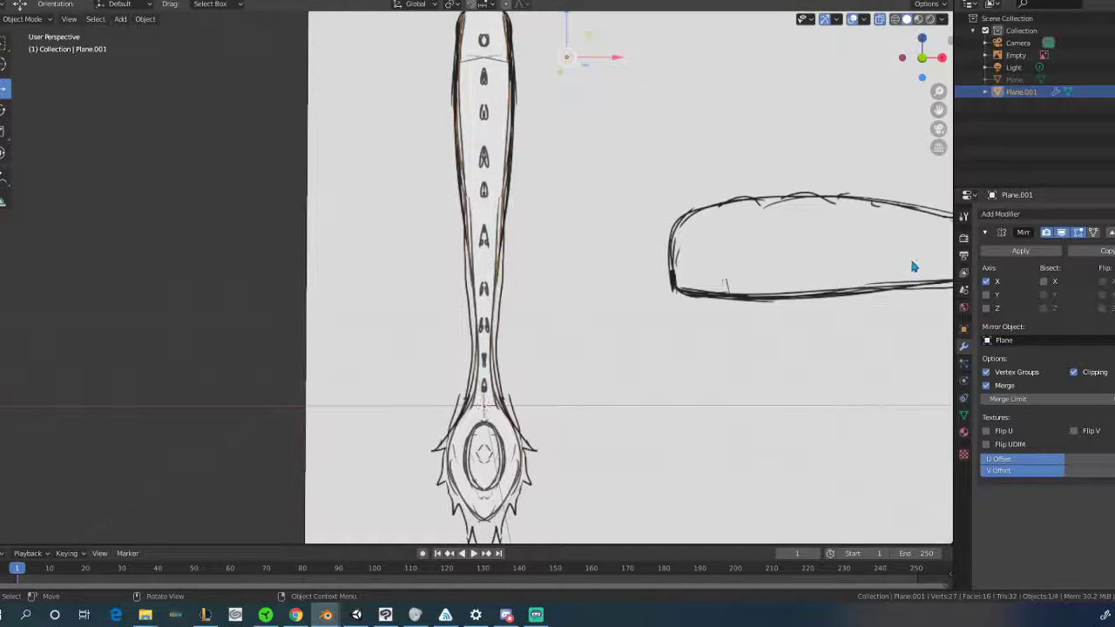
{"action": "left_click", "coordinate": [1000, 214]}
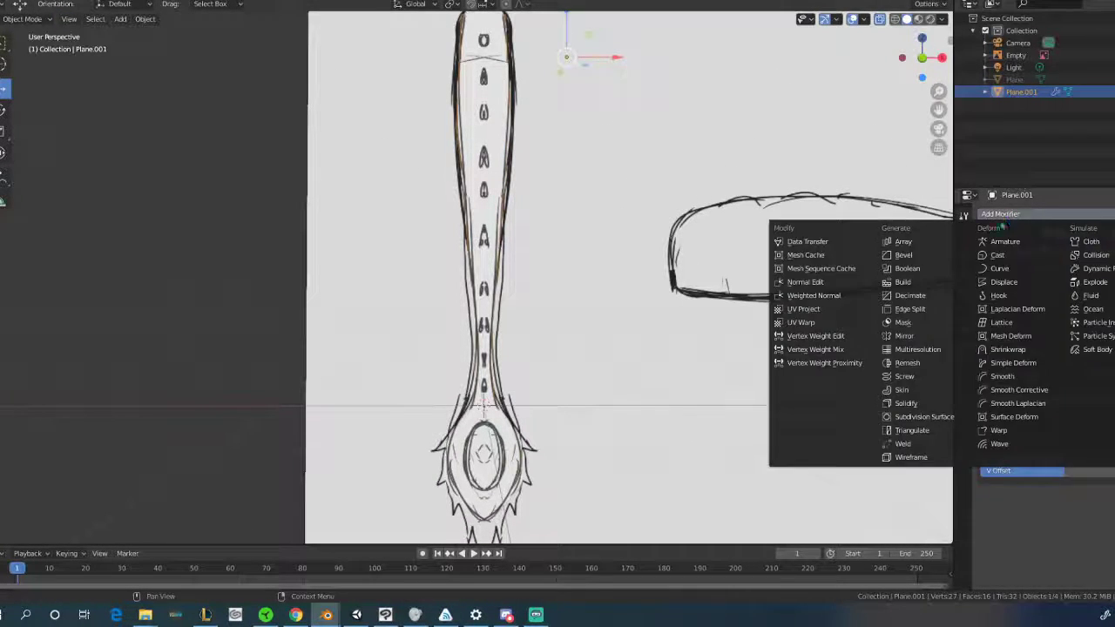
{"action": "left_click", "coordinate": [905, 403]}
{"action": "middle_click_drag", "start_coordinate": [724, 281], "coordinate": [586, 374]}
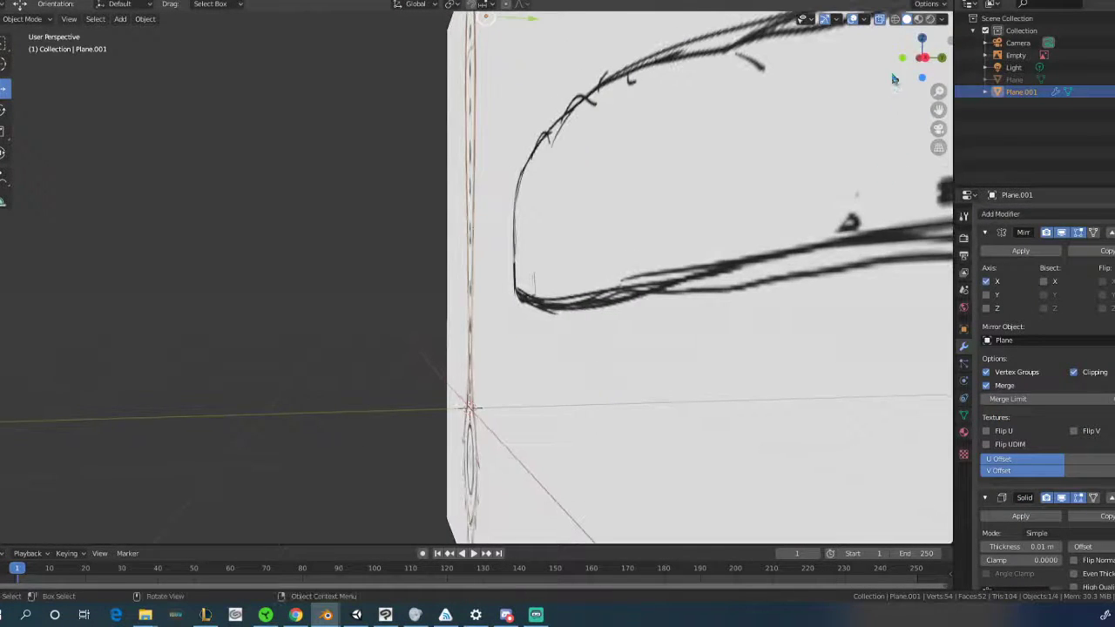
{"action": "left_click", "coordinate": [881, 21]}
{"action": "middle_click_drag", "start_coordinate": [642, 223], "coordinate": [777, 230]}
{"action": "scroll", "coordinate": [1022, 505], "scroll_direction": "down", "scroll_amount": 4}
Raise the Solidify thickness to about 0.22 m and apply the modifier.
{"action": "left_click_drag", "start_coordinate": [1029, 448], "coordinate": [1060, 449]}
{"action": "middle_click_drag", "start_coordinate": [749, 378], "coordinate": [480, 323]}
{"action": "middle_click_drag", "start_coordinate": [444, 266], "coordinate": [505, 296]}
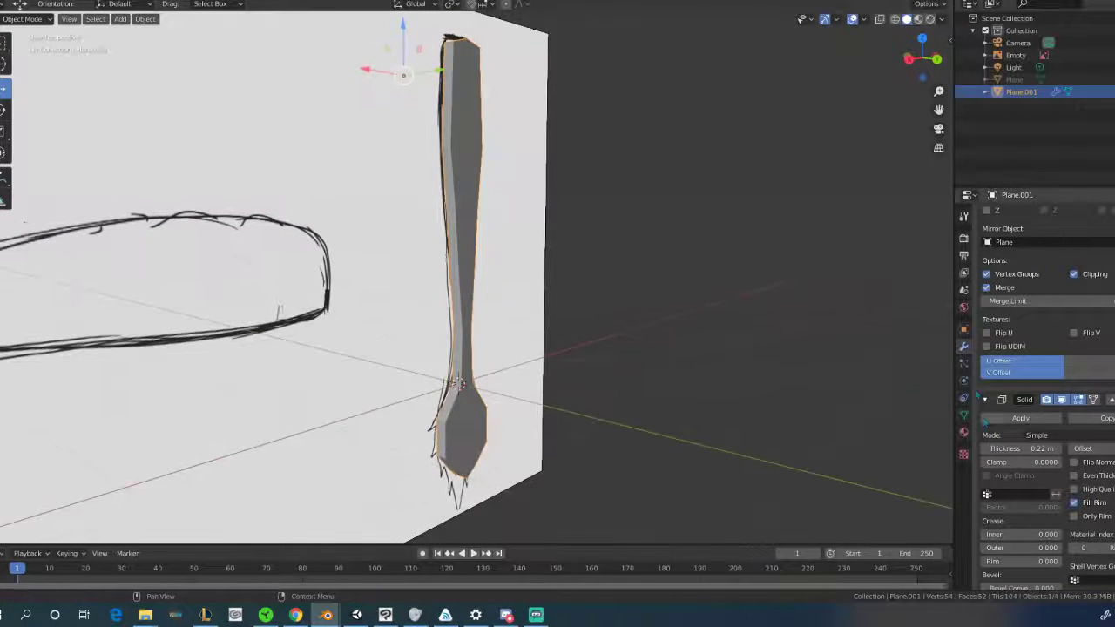
{"action": "left_click_drag", "start_coordinate": [1010, 448], "coordinate": [1017, 447]}
{"action": "left_click", "coordinate": [1019, 418]}
Select the front centre-line vertices from the handle's top to the neck and pull them outward along Y.
{"action": "middle_click_drag", "start_coordinate": [618, 264], "coordinate": [673, 269]}
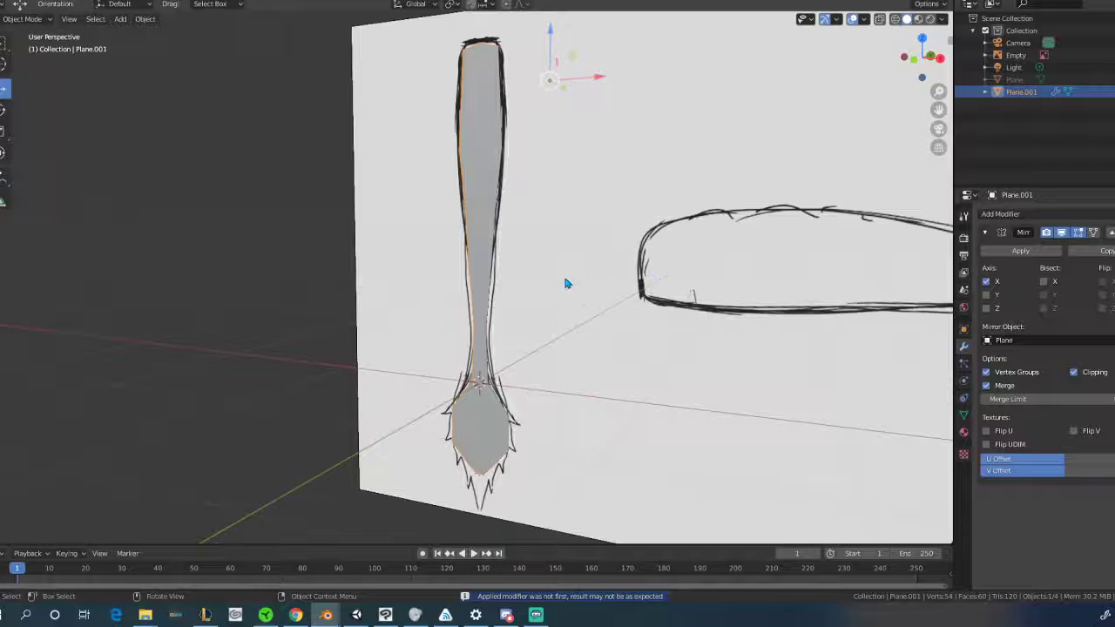
{"action": "key", "text": "Tab"}
{"action": "scroll", "coordinate": [499, 238], "scroll_direction": "up", "scroll_amount": 2}
{"action": "middle_click_drag", "start_coordinate": [499, 239], "coordinate": [496, 378], "text": "shift"}
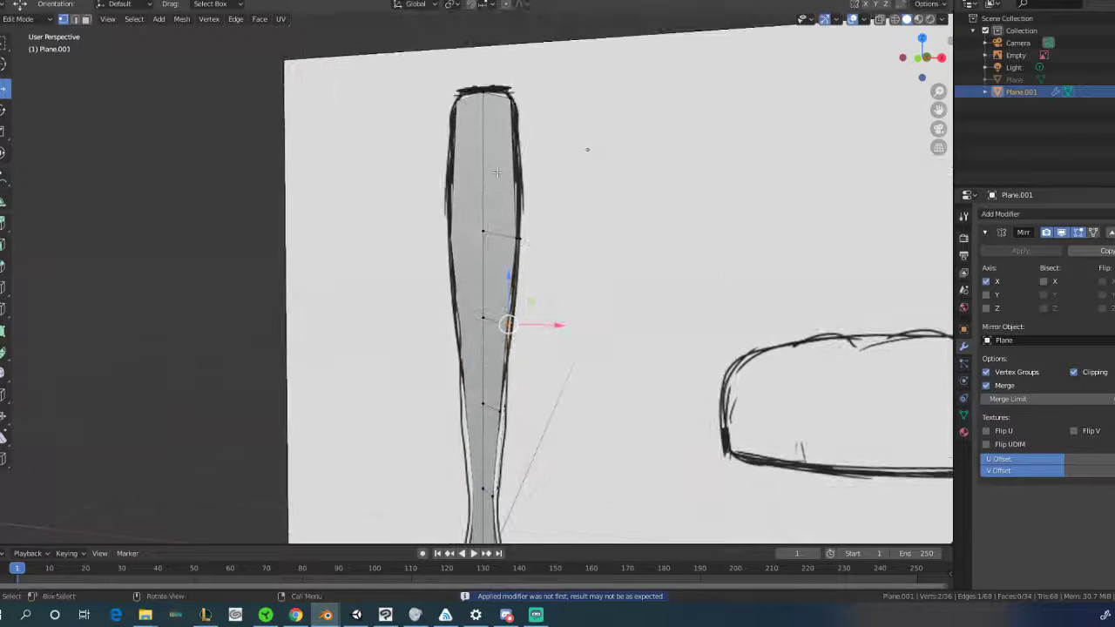
{"action": "left_click", "coordinate": [481, 94]}
{"action": "middle_click_drag", "start_coordinate": [483, 298], "coordinate": [481, 132], "text": "shift"}
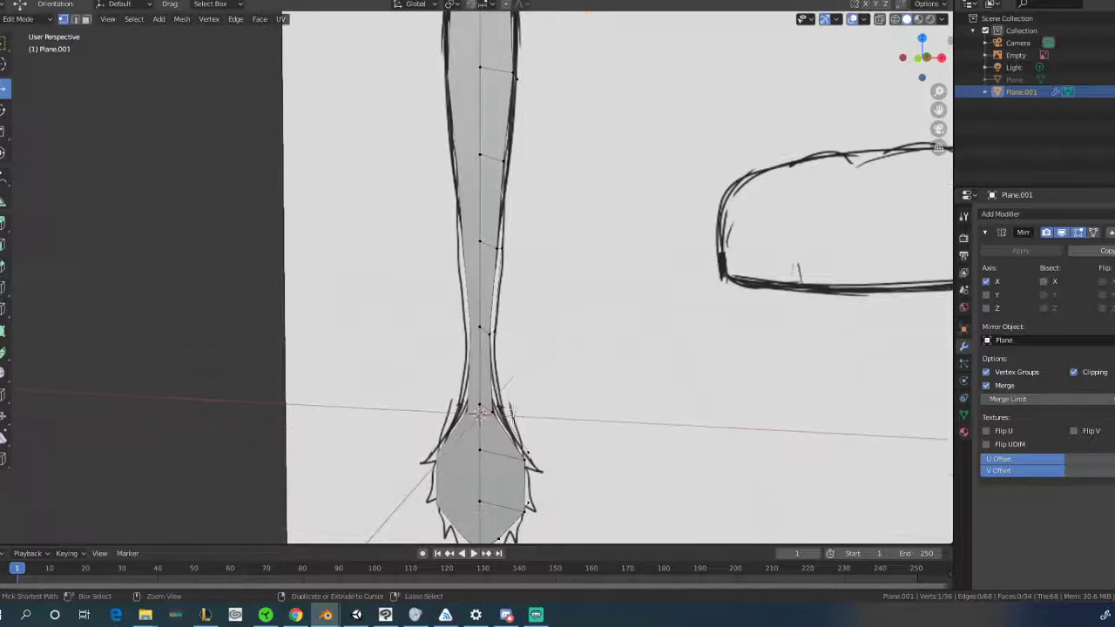
{"action": "left_click", "coordinate": [478, 409], "text": "ctrl"}
{"action": "middle_click_drag", "start_coordinate": [478, 409], "coordinate": [430, 351]}
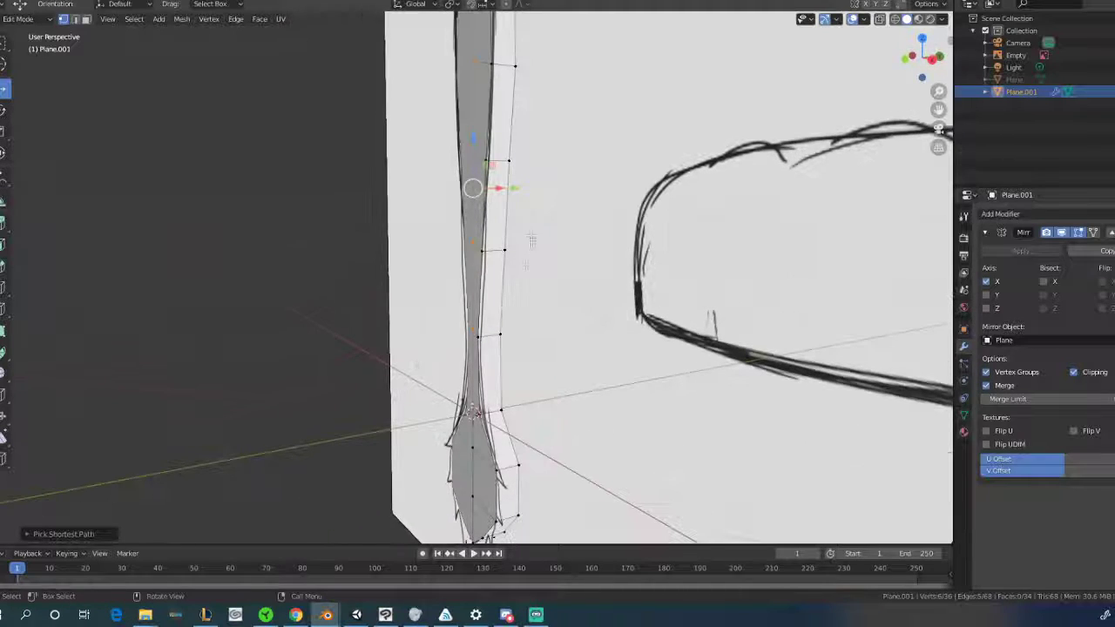
{"action": "left_click_drag", "start_coordinate": [508, 186], "coordinate": [495, 183]}
{"action": "left_click", "coordinate": [495, 183]}
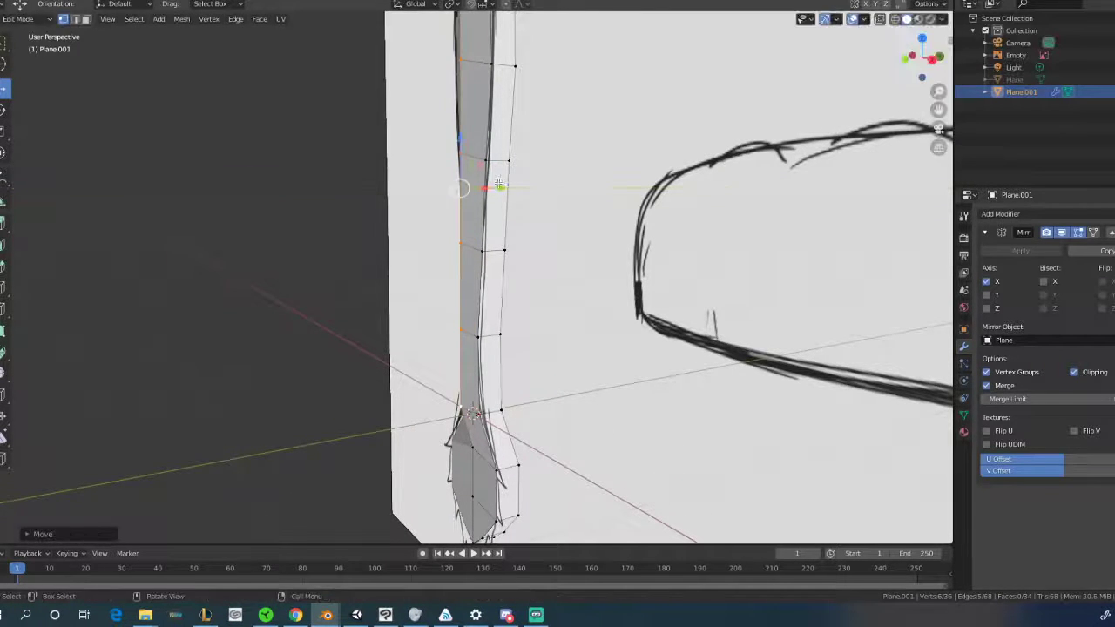
Adjust the depth of the handle's top four front centre-line vertices individually along Y to round its front profile.
{"action": "middle_click_drag", "start_coordinate": [495, 182], "coordinate": [528, 157]}
{"action": "left_click", "coordinate": [457, 93]}
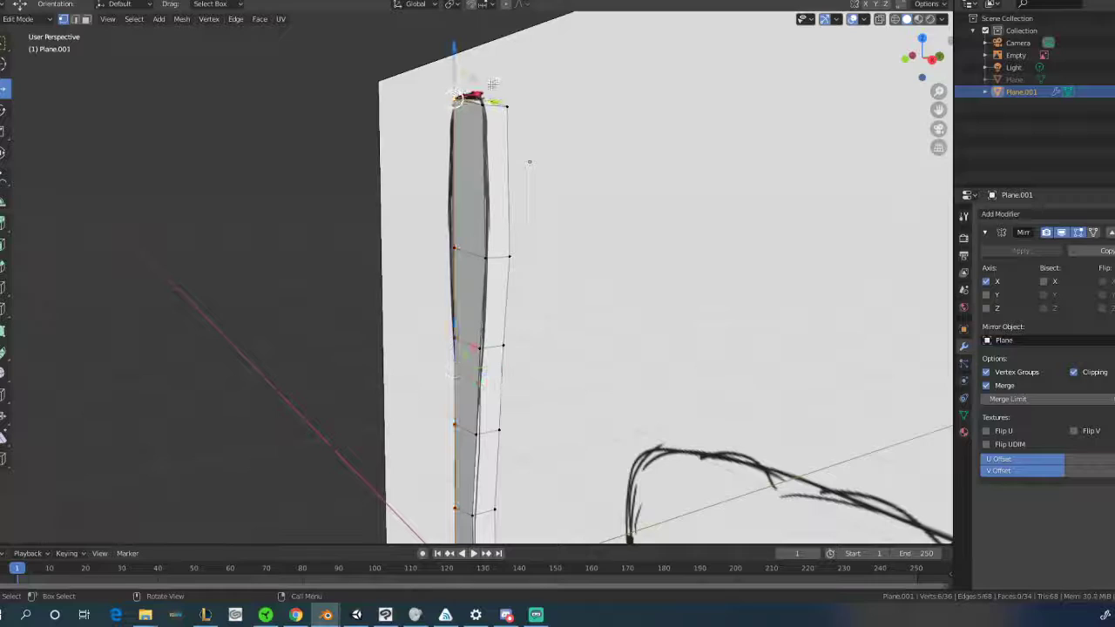
{"action": "left_click_drag", "start_coordinate": [496, 102], "coordinate": [501, 103]}
{"action": "left_click", "coordinate": [459, 248]}
{"action": "left_click_drag", "start_coordinate": [497, 247], "coordinate": [485, 247]}
{"action": "left_click", "coordinate": [454, 335]}
{"action": "left_click_drag", "start_coordinate": [495, 335], "coordinate": [484, 337]}
{"action": "middle_click_drag", "start_coordinate": [491, 348], "coordinate": [509, 188], "text": "shift"}
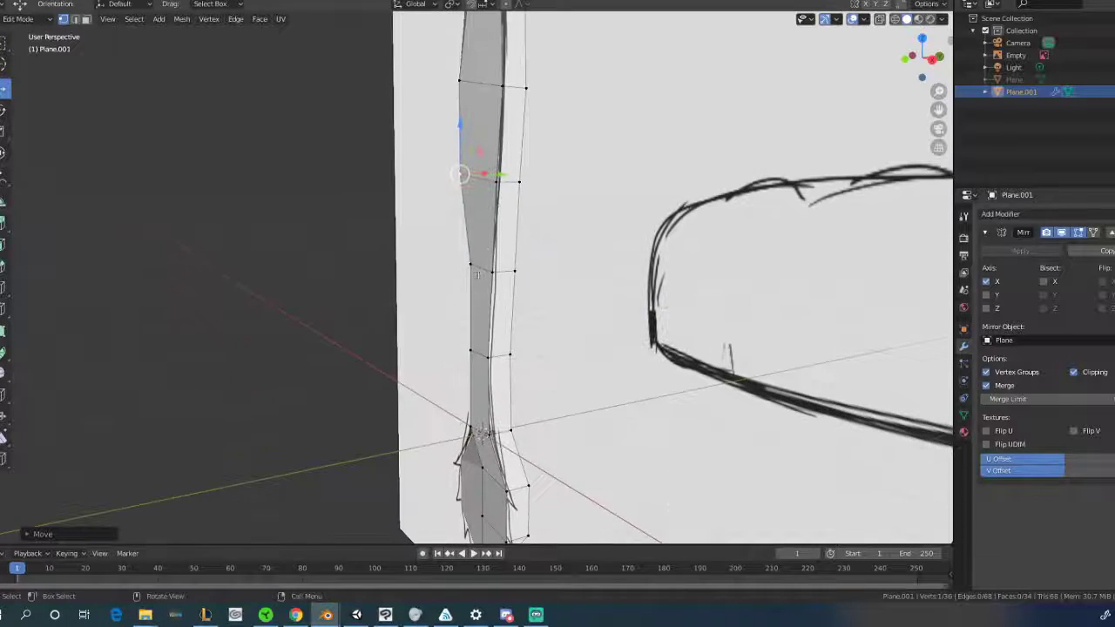
{"action": "left_click", "coordinate": [471, 264]}
{"action": "left_click_drag", "start_coordinate": [506, 261], "coordinate": [497, 260]}
Select the handle's back centre-line vertices from the top down to the neck and pull them outward along Y.
{"action": "middle_click_drag", "start_coordinate": [503, 261], "coordinate": [442, 275]}
{"action": "middle_click_drag", "start_coordinate": [466, 385], "coordinate": [452, 265]}
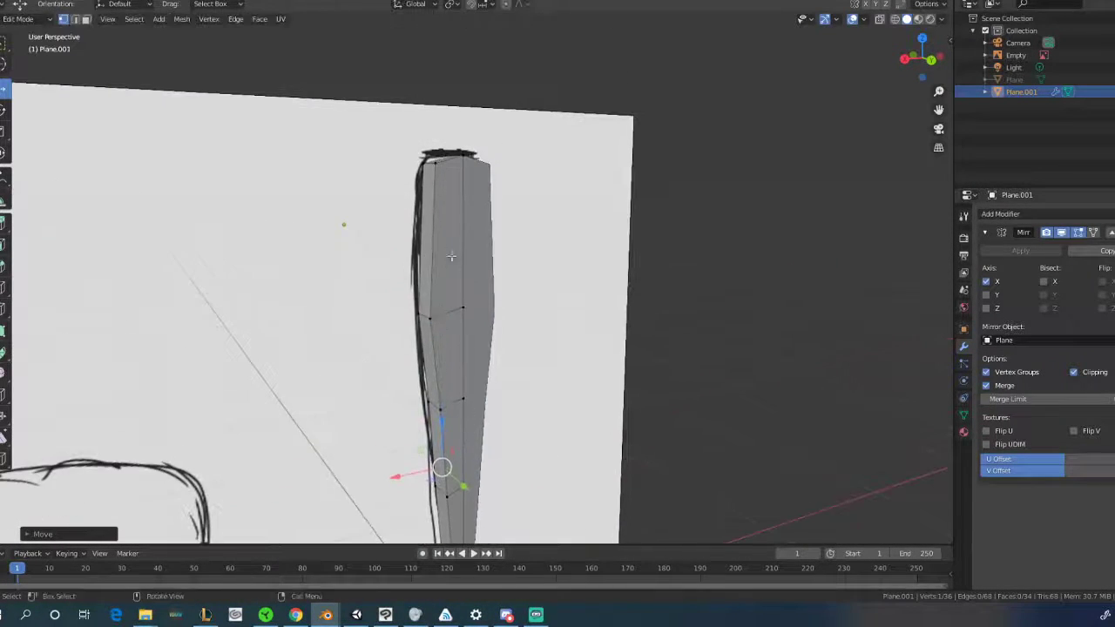
{"action": "left_click", "coordinate": [461, 160]}
{"action": "middle_click_drag", "start_coordinate": [464, 188], "coordinate": [479, 194]}
{"action": "left_click", "coordinate": [468, 307], "text": "shift"}
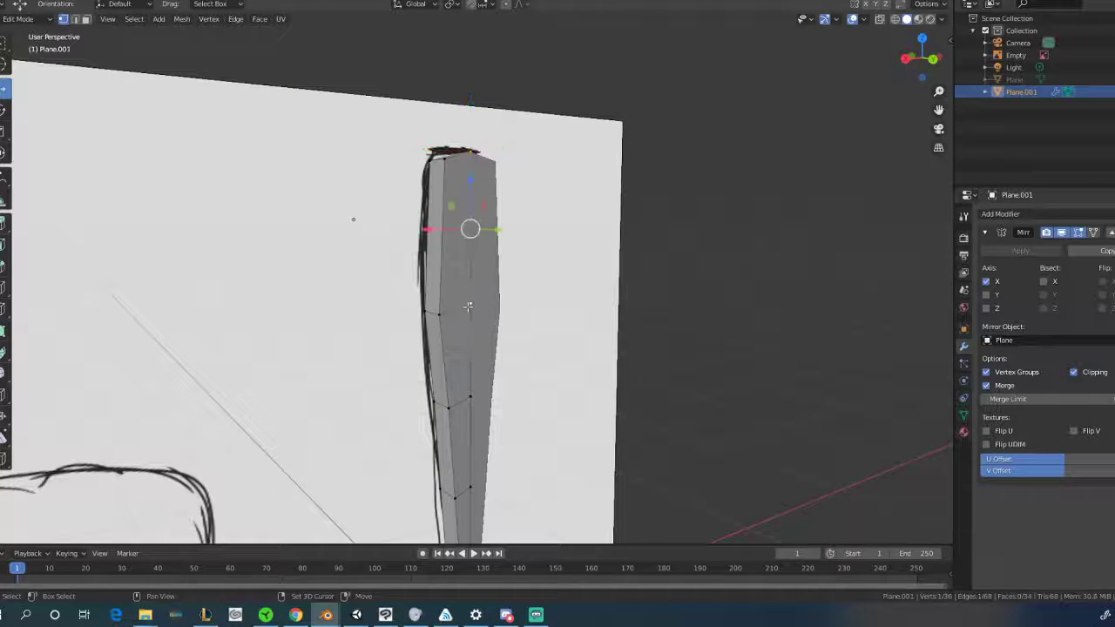
{"action": "mouse_move", "coordinate": [470, 446]}
{"action": "middle_mouse_down"}
{"action": "mouse_move", "coordinate": [484, 311]}
{"action": "mouse_move", "coordinate": [527, 300]}
{"action": "middle_mouse_up"}
{"action": "left_click", "coordinate": [484, 335], "text": "shift"}
{"action": "left_click", "coordinate": [482, 421], "text": "shift"}
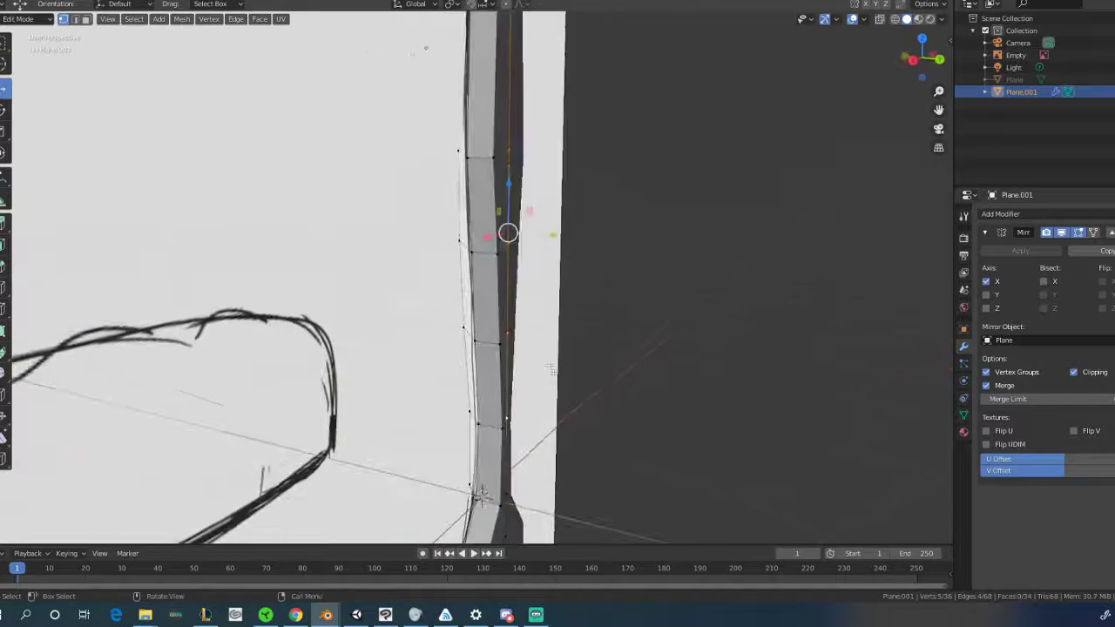
{"action": "middle_click_drag", "start_coordinate": [527, 262], "coordinate": [492, 352], "text": "shift"}
{"action": "left_click_drag", "start_coordinate": [536, 335], "coordinate": [537, 336]}
Add a lengthwise loop cut midway through the model's side thickness and move it outward along X.
{"action": "middle_click_drag", "start_coordinate": [536, 337], "coordinate": [533, 157], "text": "shift"}
{"action": "mouse_move", "coordinate": [553, 392]}
{"action": "middle_mouse_down"}
{"action": "mouse_move", "coordinate": [436, 376]}
{"action": "mouse_move", "coordinate": [380, 331]}
{"action": "mouse_move", "coordinate": [435, 329]}
{"action": "mouse_move", "coordinate": [474, 375]}
{"action": "mouse_move", "coordinate": [530, 458]}
{"action": "mouse_move", "coordinate": [487, 459]}
{"action": "middle_mouse_up"}
{"action": "key", "text": "ctrl+r"}
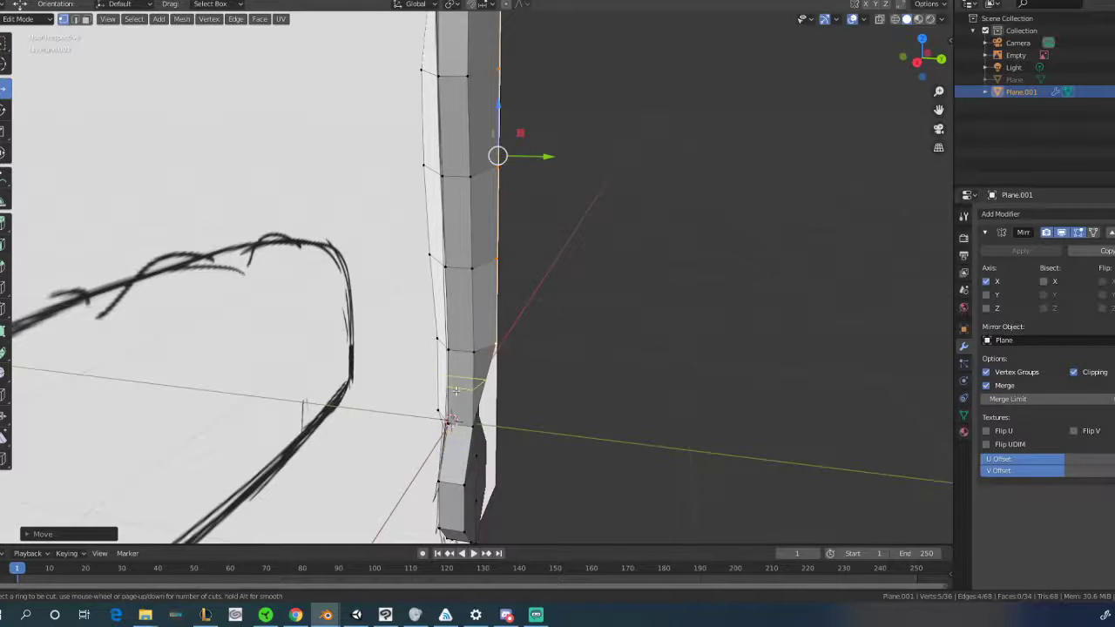
{"action": "left_click", "coordinate": [461, 425]}
{"action": "left_click", "coordinate": [462, 426]}
{"action": "middle_click_drag", "start_coordinate": [478, 445], "coordinate": [440, 436]}
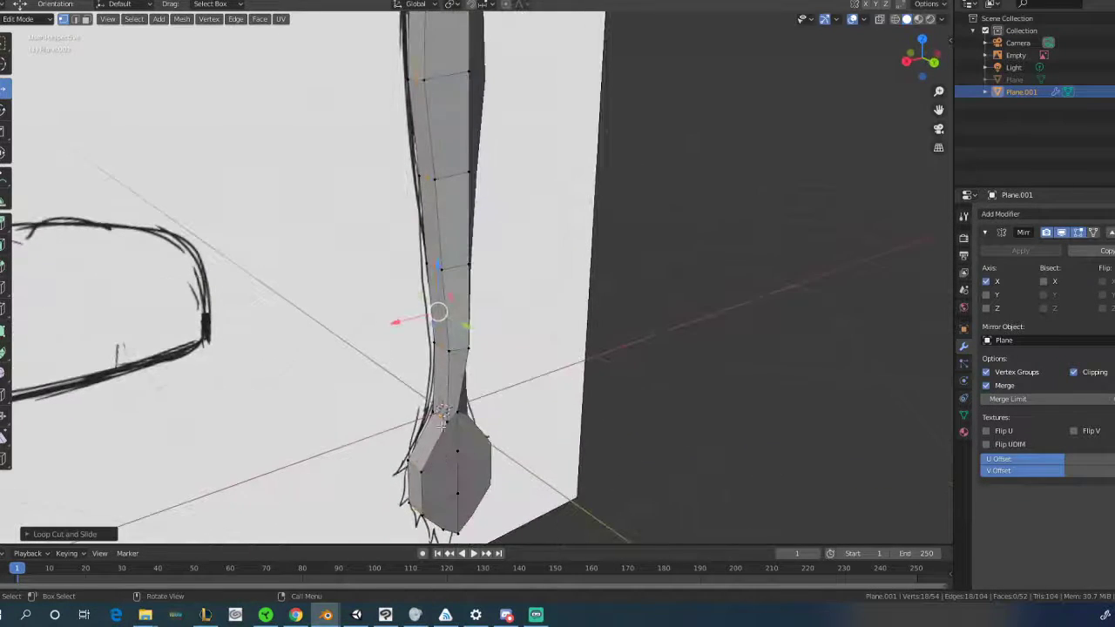
{"action": "left_click_drag", "start_coordinate": [392, 325], "coordinate": [380, 326]}
{"action": "middle_click_drag", "start_coordinate": [384, 327], "coordinate": [402, 359]}
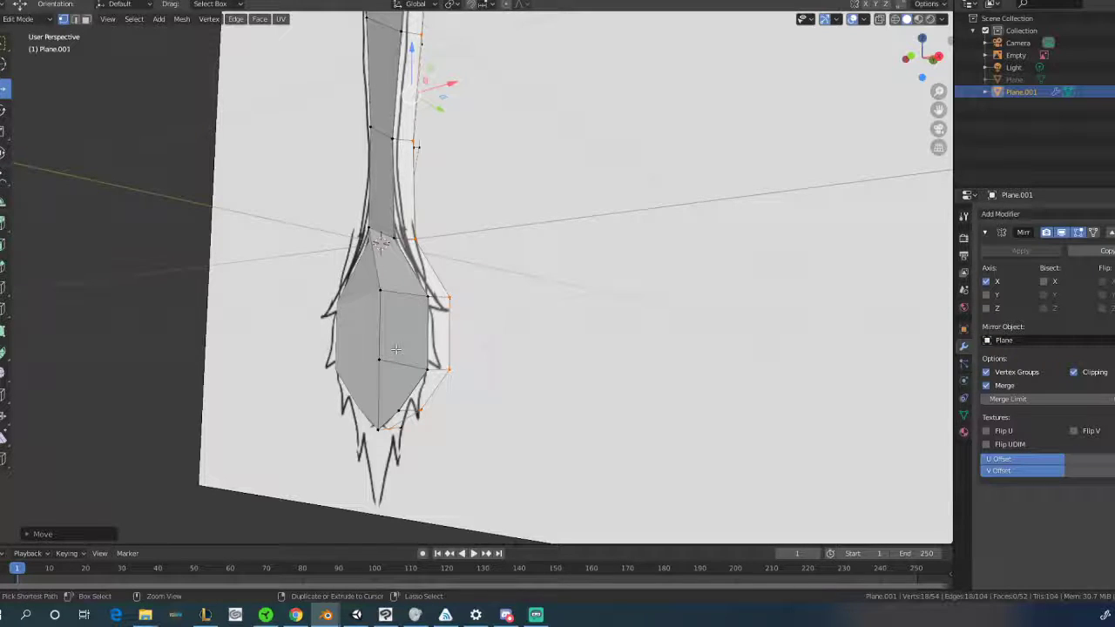
Add loop cuts across the upper head, lengthwise between centre line and outer edge, and across the head's middle.
{"action": "middle_click_drag", "start_coordinate": [372, 281], "coordinate": [444, 277]}
{"action": "key", "text": "ctrl+r"}
{"action": "left_click", "coordinate": [444, 277]}
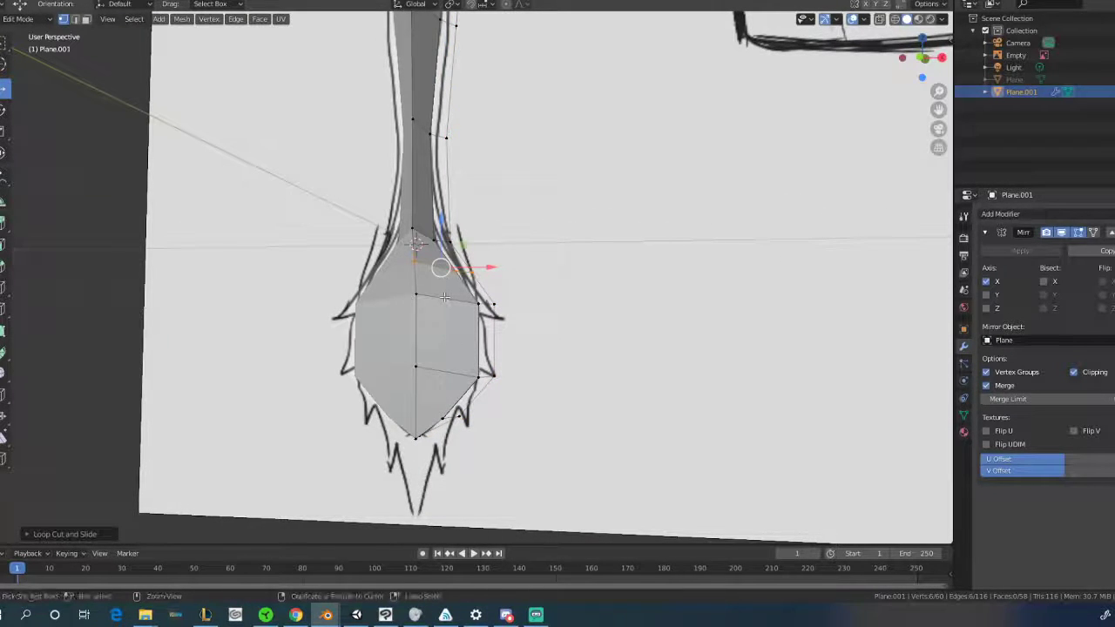
{"action": "key", "text": "ctrl+r"}
{"action": "left_click", "coordinate": [442, 352]}
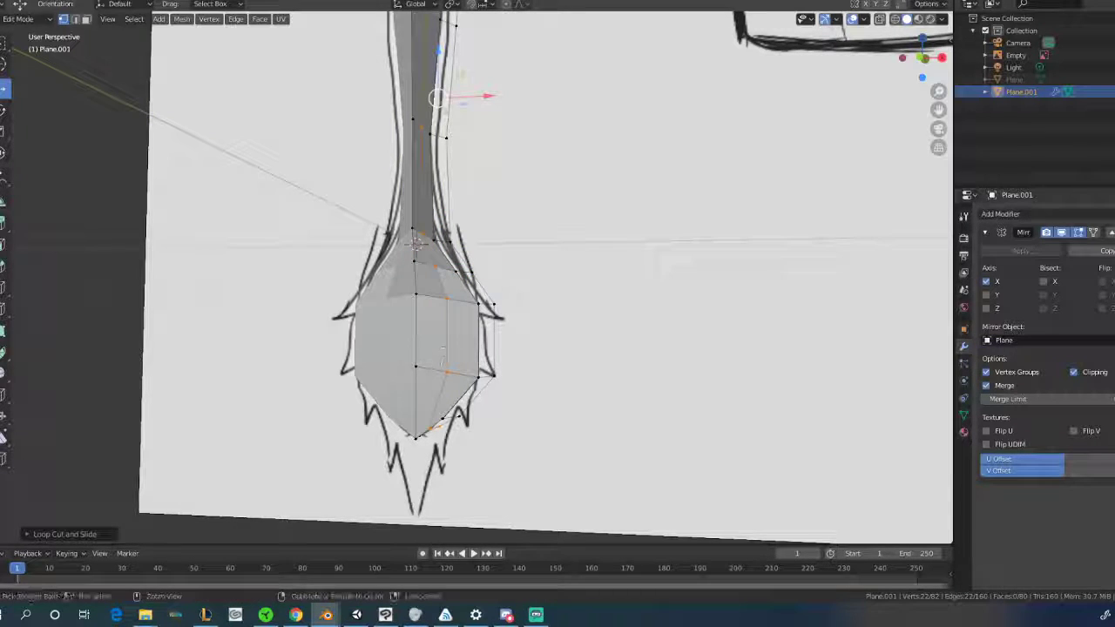
{"action": "key", "text": "ctrl+r"}
{"action": "left_click", "coordinate": [421, 359]}
Move the head's lower front centre-line vertex down and reposition the middle and upper vertices of the new lengthwise loop.
{"action": "left_click", "coordinate": [420, 364]}
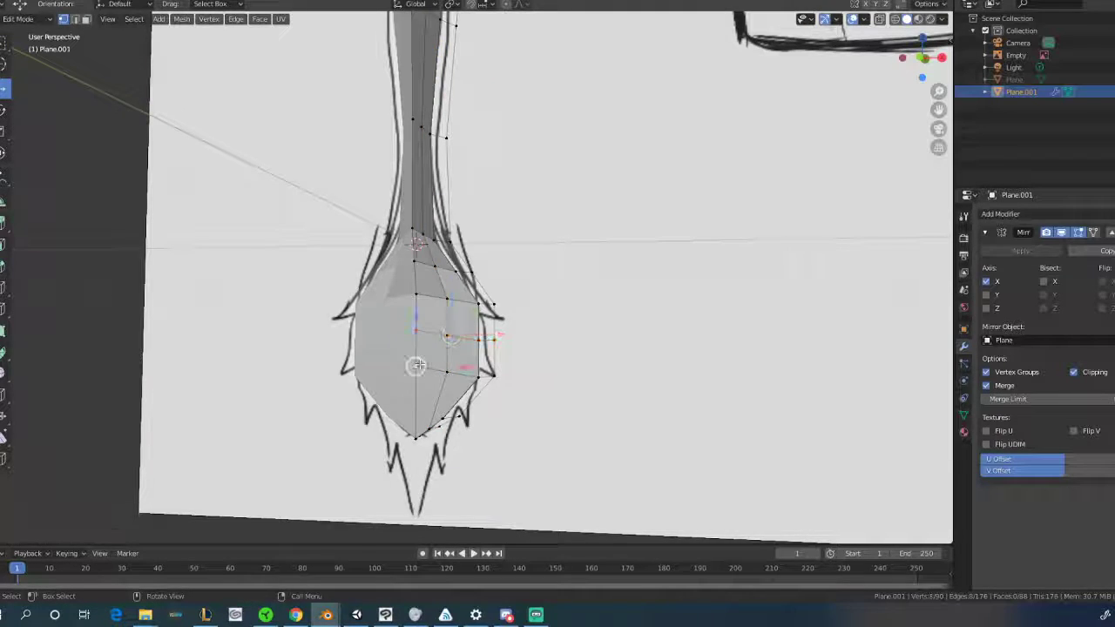
{"action": "key", "text": "g"}
{"action": "key", "text": "z"}
{"action": "key", "text": "x"}
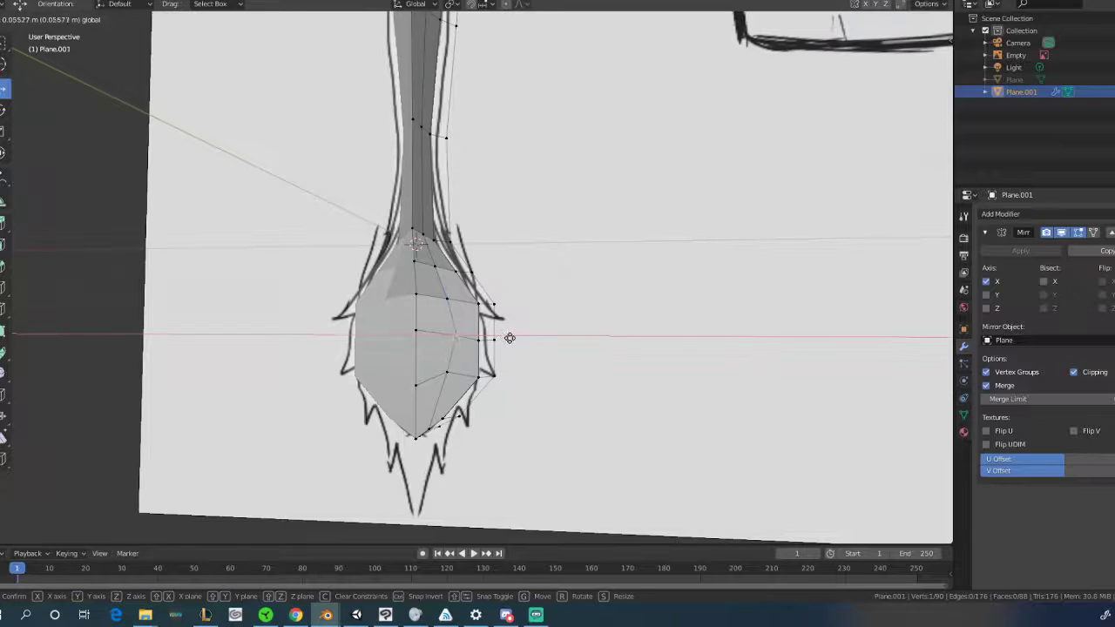
{"action": "left_click_drag", "start_coordinate": [510, 337], "coordinate": [517, 337]}
{"action": "left_click", "coordinate": [448, 300]}
{"action": "left_click_drag", "start_coordinate": [487, 297], "coordinate": [416, 237]}
Pull the front vertices of the oval head outward along Y to give its face a bulge.
{"action": "middle_click_drag", "start_coordinate": [420, 296], "coordinate": [358, 340]}
{"action": "right_click", "coordinate": [367, 376], "text": "shift"}
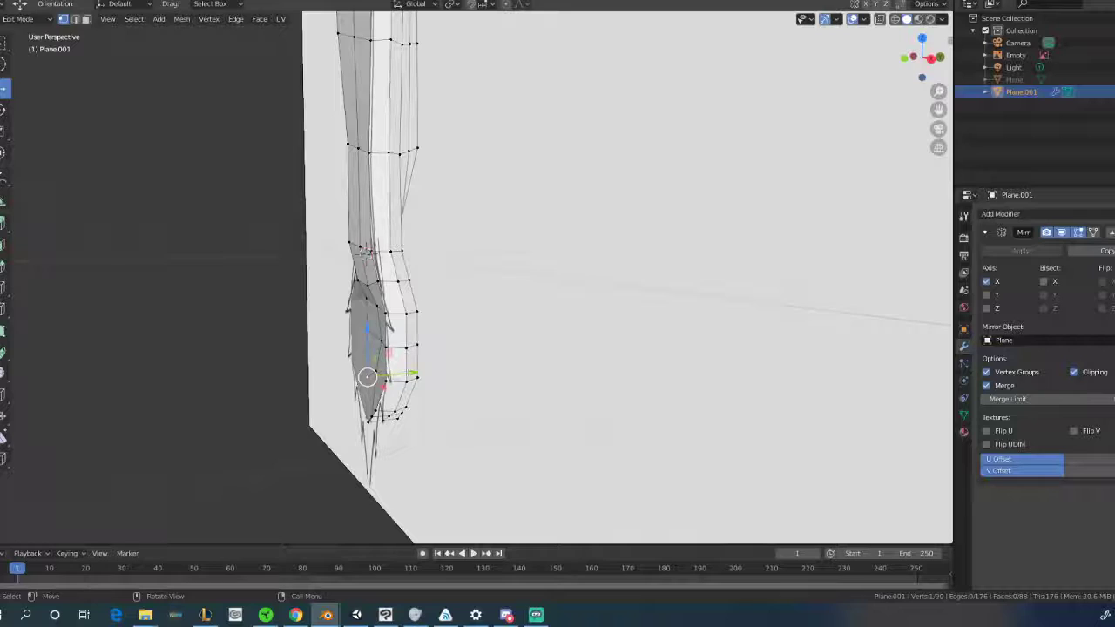
{"action": "right_click", "coordinate": [375, 370], "text": "shift"}
{"action": "left_click_drag", "start_coordinate": [375, 369], "coordinate": [364, 372]}
{"action": "right_click", "coordinate": [381, 346], "text": "shift"}
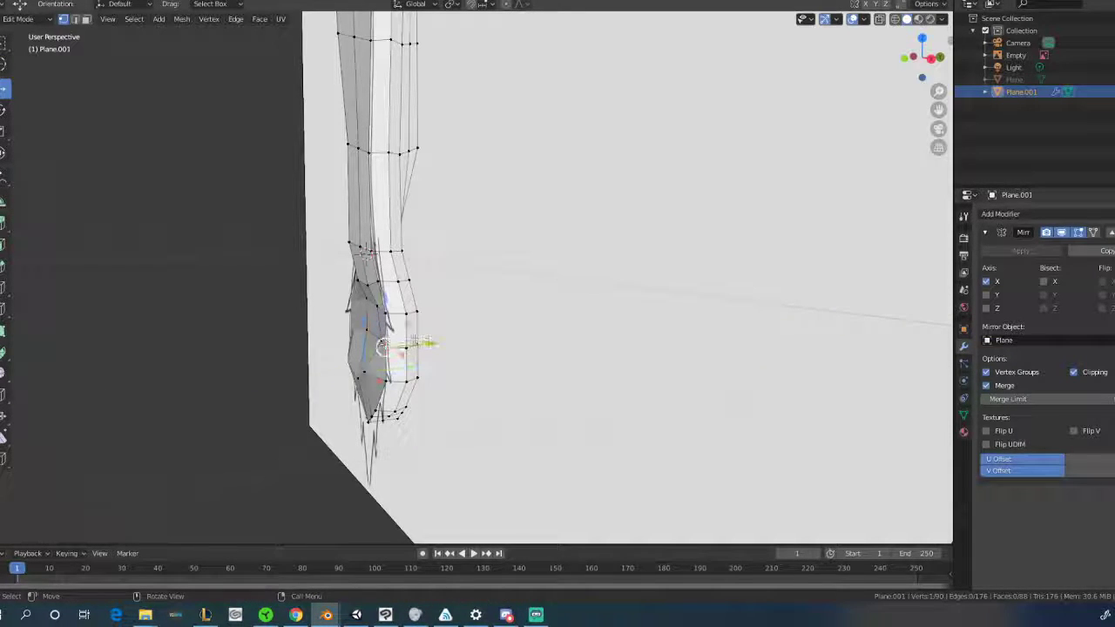
{"action": "left_click", "coordinate": [380, 338]}
{"action": "left_click_drag", "start_coordinate": [425, 337], "coordinate": [410, 335]}
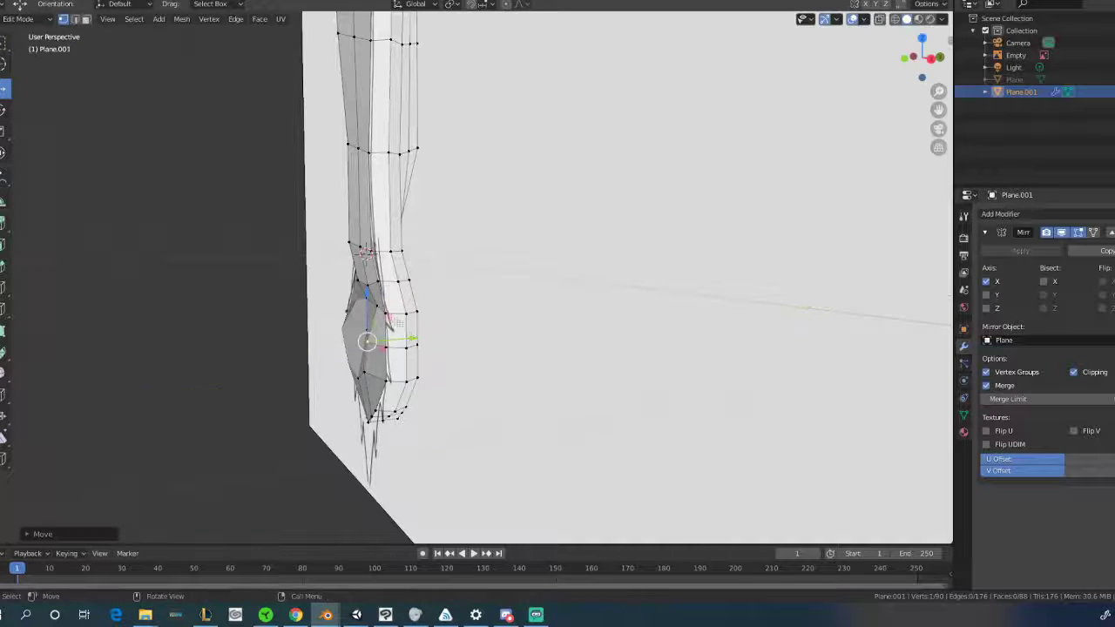
{"action": "key", "text": "g"}
{"action": "key", "text": "y"}
{"action": "left_click_drag", "start_coordinate": [411, 296], "coordinate": [409, 297]}
Try to move the three back centre-line vertices of the oval head together along Y.
{"action": "middle_click_drag", "start_coordinate": [336, 309], "coordinate": [207, 327]}
{"action": "middle_click_drag", "start_coordinate": [409, 318], "coordinate": [334, 393]}
{"action": "scroll", "coordinate": [389, 317], "scroll_direction": "up", "scroll_amount": 3}
{"action": "left_click", "coordinate": [329, 395], "text": "shift"}
{"action": "key", "text": "g"}
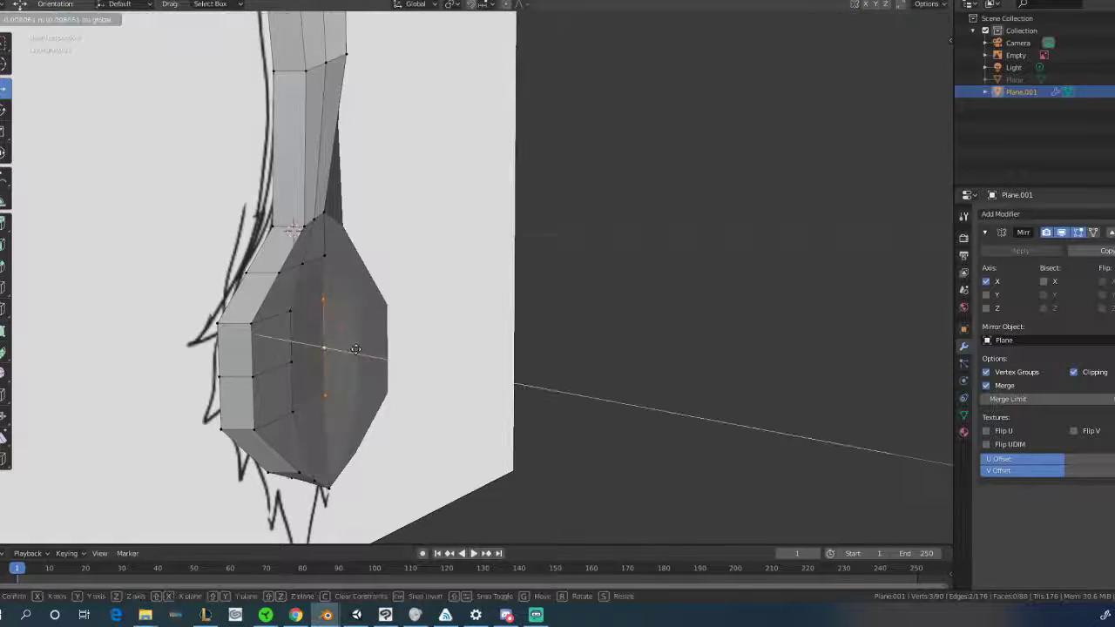
{"action": "key", "text": "y"}
{"action": "left_click", "coordinate": [324, 392]}
{"action": "key", "text": "ctrl+z"}
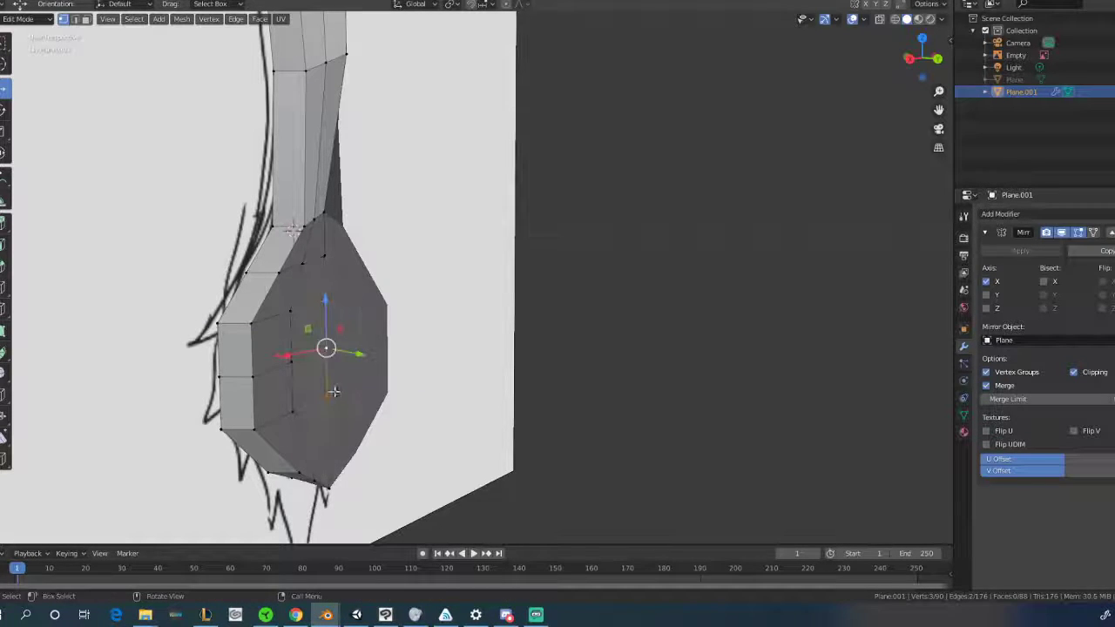
{"action": "key", "text": "ctrl+z"}
Push the head's middle back centre-line vertex inward along Y and adjust the depth of the upper back vertex.
{"action": "key", "text": "g"}
{"action": "key", "text": "y"}
{"action": "left_click", "coordinate": [353, 348]}
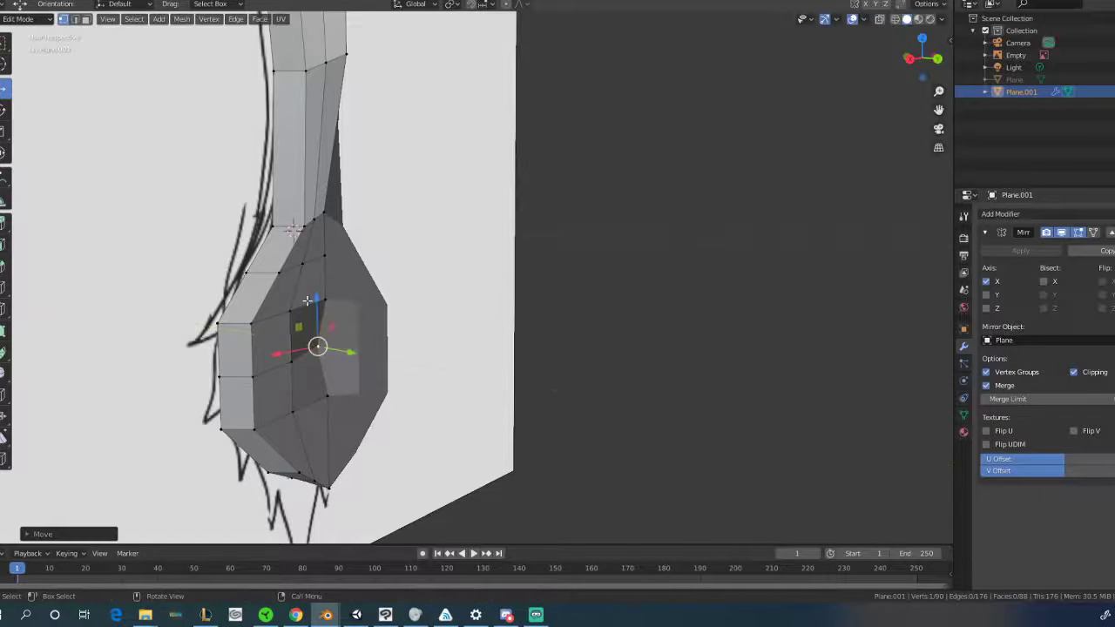
{"action": "left_click", "coordinate": [319, 262]}
{"action": "middle_click_drag", "start_coordinate": [303, 268], "coordinate": [293, 275]}
{"action": "key", "text": "g"}
{"action": "key", "text": "y"}
{"action": "left_click", "coordinate": [289, 278]}
Move the two upper vertices of the head's back inner loop along Y to round the rear surface.
{"action": "left_click", "coordinate": [288, 277]}
{"action": "key", "text": "g"}
{"action": "key", "text": "y"}
{"action": "left_click", "coordinate": [287, 329]}
{"action": "left_click", "coordinate": [286, 329]}
{"action": "key", "text": "g"}
{"action": "key", "text": "y"}
{"action": "left_click", "coordinate": [344, 339]}
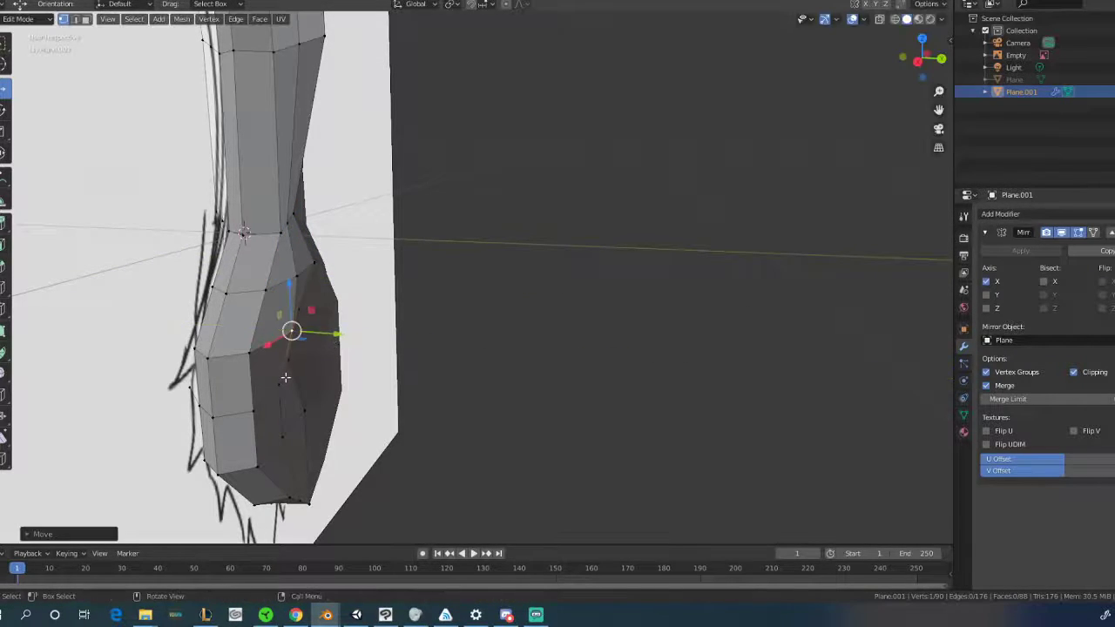
Pull the middle and lower vertices of the head's back inner loop outward along Y.
{"action": "left_click", "coordinate": [285, 379]}
{"action": "key", "text": "g"}
{"action": "key", "text": "y"}
{"action": "left_click_drag", "start_coordinate": [338, 398], "coordinate": [338, 398]}
{"action": "middle_click_drag", "start_coordinate": [338, 398], "coordinate": [327, 303], "text": "shift"}
{"action": "left_click", "coordinate": [279, 348]}
{"action": "left_click_drag", "start_coordinate": [324, 349], "coordinate": [339, 352]}
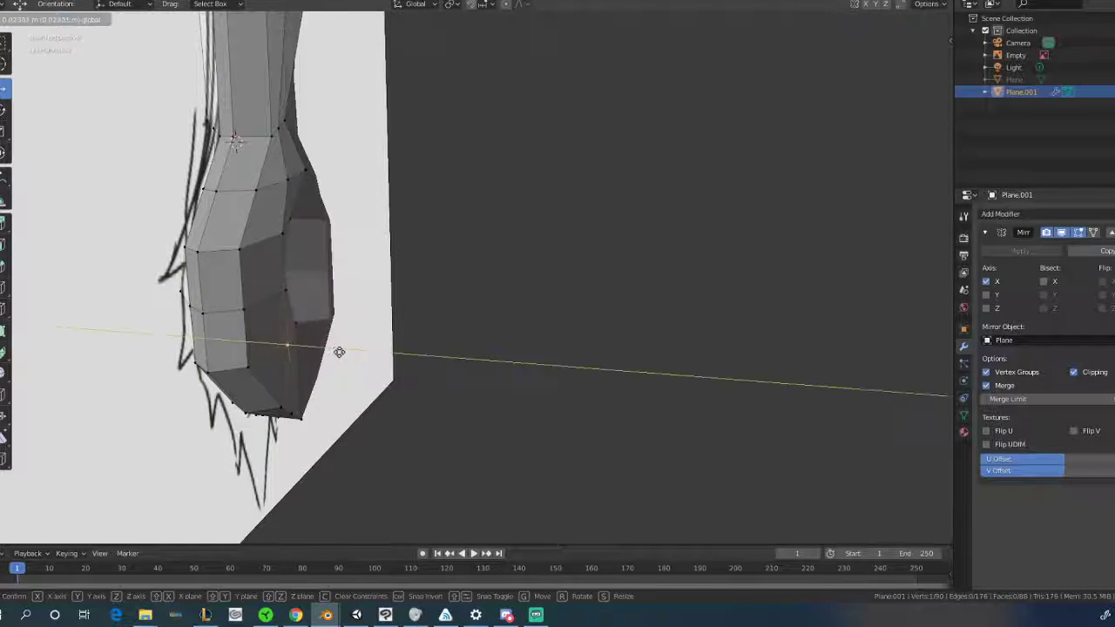
Lower a vertex on the lower back surface of the head along Z and pull it outward along Y.
{"action": "left_click", "coordinate": [342, 354]}
{"action": "middle_click_drag", "start_coordinate": [287, 343], "coordinate": [329, 340]}
{"action": "left_click", "coordinate": [322, 329]}
{"action": "left_click_drag", "start_coordinate": [321, 281], "coordinate": [321, 302]}
{"action": "middle_click_drag", "start_coordinate": [323, 320], "coordinate": [331, 349]}
{"action": "left_click_drag", "start_coordinate": [338, 352], "coordinate": [352, 359]}
{"action": "middle_click_drag", "start_coordinate": [352, 359], "coordinate": [279, 325]}
Push two vertices on the back of the handle's upper part inward along Y.
{"action": "scroll", "coordinate": [428, 313], "scroll_direction": "down", "scroll_amount": 3}
{"action": "scroll", "coordinate": [481, 312], "scroll_direction": "down", "scroll_amount": 1}
{"action": "middle_click_drag", "start_coordinate": [514, 313], "coordinate": [170, 423]}
{"action": "scroll", "coordinate": [301, 409], "scroll_direction": "down", "scroll_amount": 3}
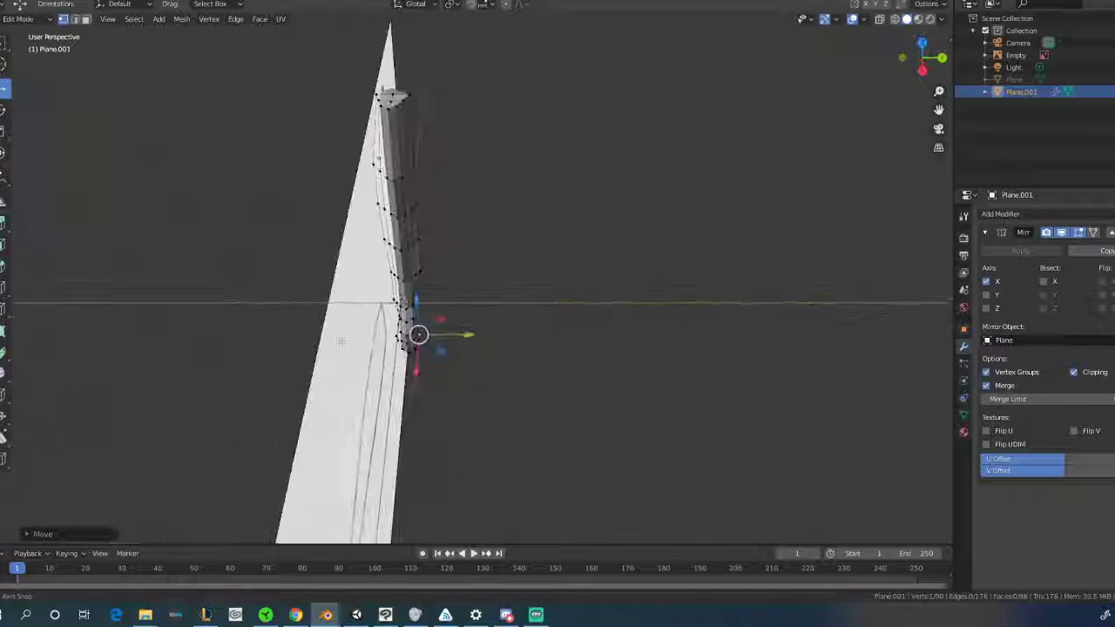
{"action": "middle_click_drag", "start_coordinate": [431, 244], "coordinate": [467, 315], "text": "shift"}
{"action": "scroll", "coordinate": [437, 269], "scroll_direction": "up", "scroll_amount": 3}
{"action": "left_click", "coordinate": [488, 164]}
{"action": "middle_click_drag", "start_coordinate": [485, 159], "coordinate": [479, 125]}
{"action": "left_click_drag", "start_coordinate": [503, 106], "coordinate": [486, 100]}
{"action": "left_click", "coordinate": [452, 252]}
{"action": "mouse_move", "coordinate": [492, 257]}
{"action": "left_mouse_down"}
{"action": "mouse_move", "coordinate": [517, 256]}
{"action": "mouse_move", "coordinate": [485, 268]}
{"action": "left_mouse_up"}
Push the rear-edge vertex of the handle's middle ring inward along Y.
{"action": "left_click", "coordinate": [439, 261]}
{"action": "middle_click_drag", "start_coordinate": [392, 248], "coordinate": [249, 224]}
{"action": "middle_click_drag", "start_coordinate": [371, 220], "coordinate": [410, 269]}
{"action": "left_click", "coordinate": [405, 289]}
{"action": "left_click_drag", "start_coordinate": [443, 293], "coordinate": [430, 298]}
{"action": "left_click", "coordinate": [391, 292]}
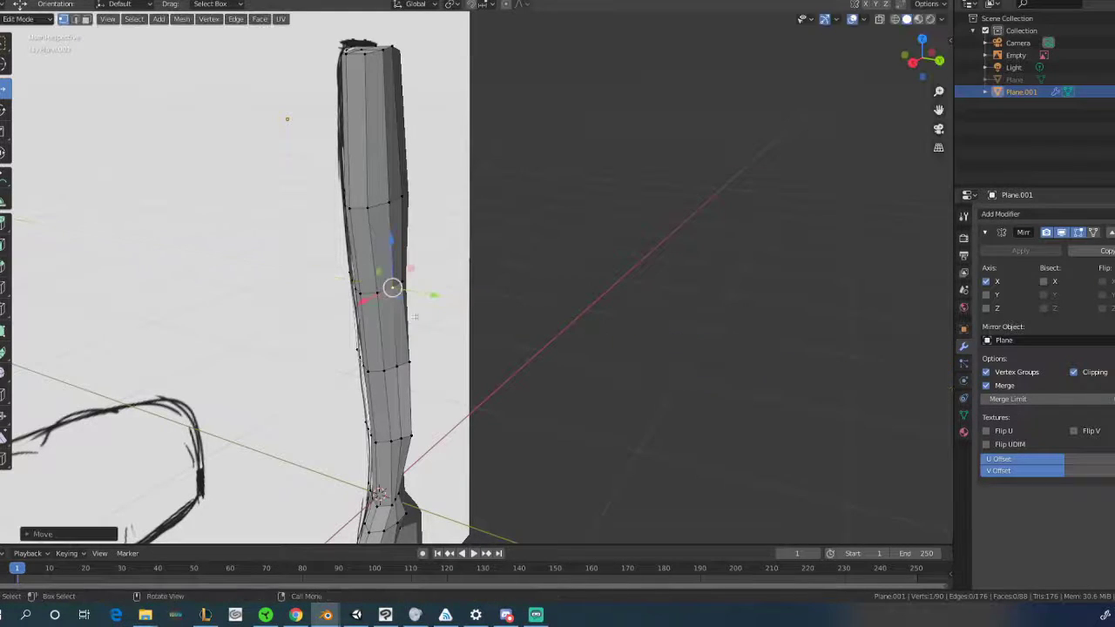
Move the rear vertices of the two lower handle rings inward along Y to even out the back profile.
{"action": "left_click", "coordinate": [405, 361]}
{"action": "left_click_drag", "start_coordinate": [440, 370], "coordinate": [413, 410]}
{"action": "left_click", "coordinate": [395, 367]}
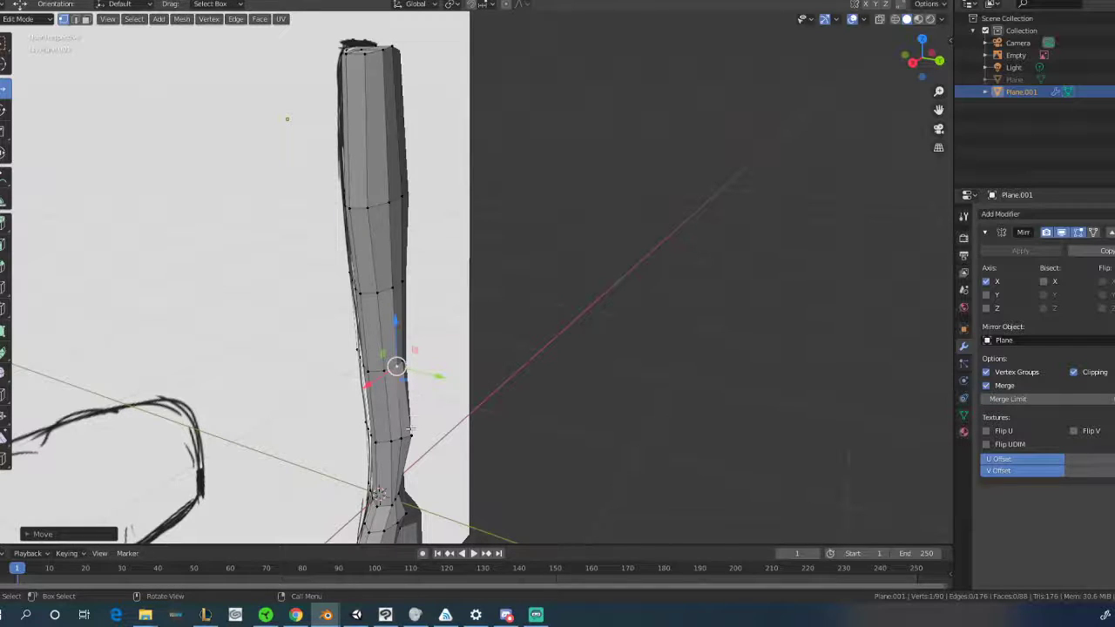
{"action": "key", "text": "g"}
{"action": "key", "text": "y"}
{"action": "left_click", "coordinate": [399, 429]}
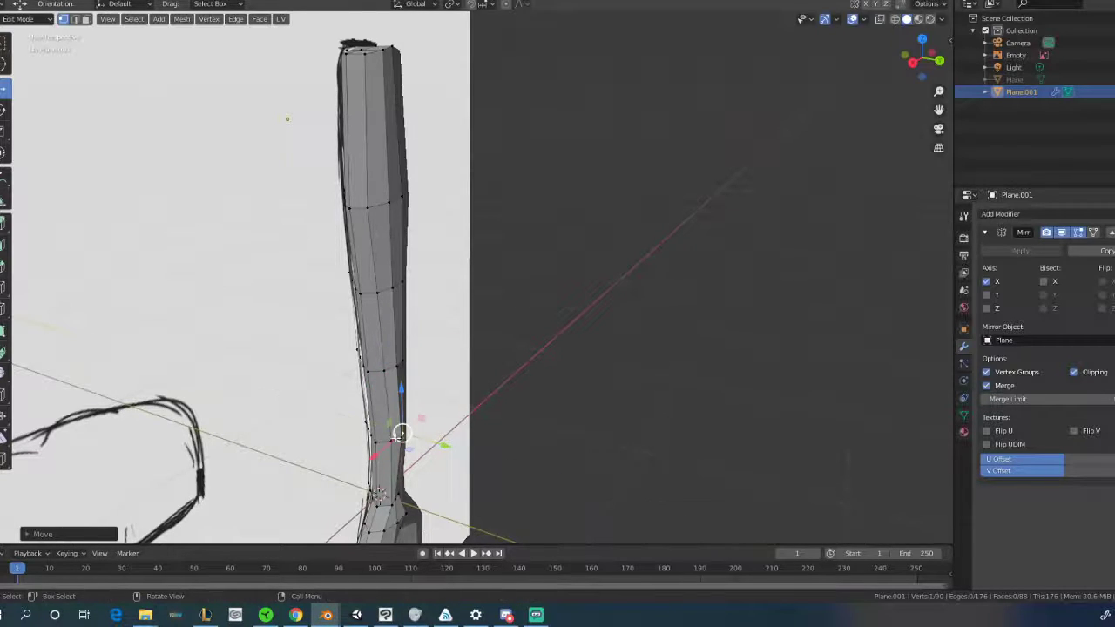
{"action": "left_click_drag", "start_coordinate": [434, 450], "coordinate": [424, 447]}
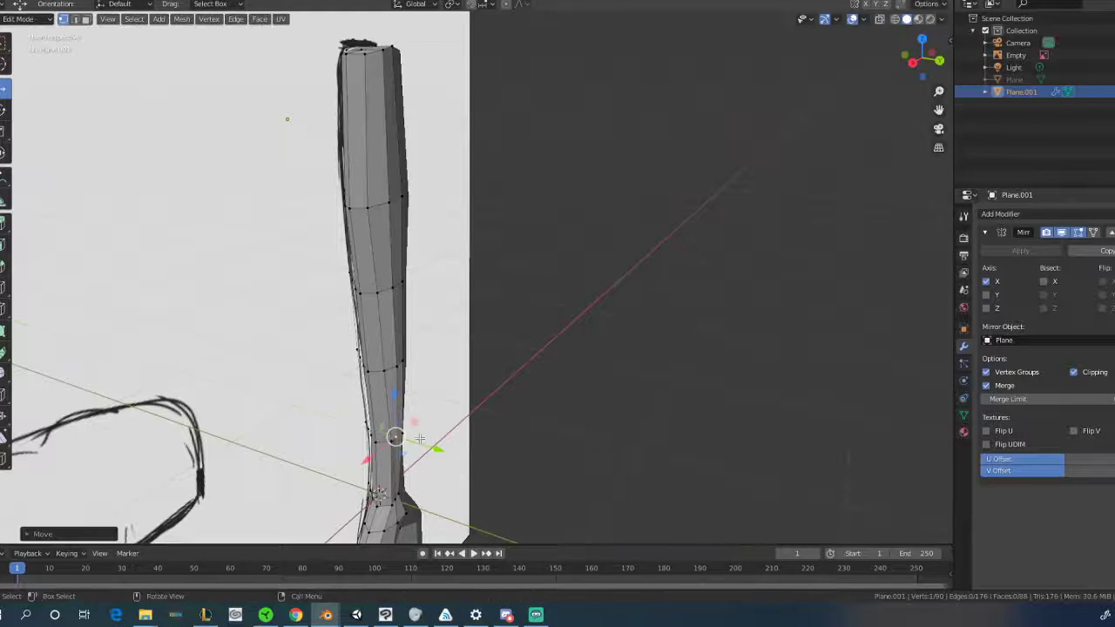
Examine the reshaped handle and head from several sides against the reference sketch.
{"action": "scroll", "coordinate": [424, 446], "scroll_direction": "down", "scroll_amount": 3}
{"action": "middle_click_drag", "start_coordinate": [424, 446], "coordinate": [310, 431]}
{"action": "middle_click_drag", "start_coordinate": [503, 514], "coordinate": [444, 422]}
{"action": "scroll", "coordinate": [457, 520], "scroll_direction": "up", "scroll_amount": 2}
{"action": "scroll", "coordinate": [453, 218], "scroll_direction": "up", "scroll_amount": 3}
{"action": "middle_click_drag", "start_coordinate": [455, 215], "coordinate": [515, 236], "text": "shift"}
{"action": "scroll", "coordinate": [546, 317], "scroll_direction": "down", "scroll_amount": 4}
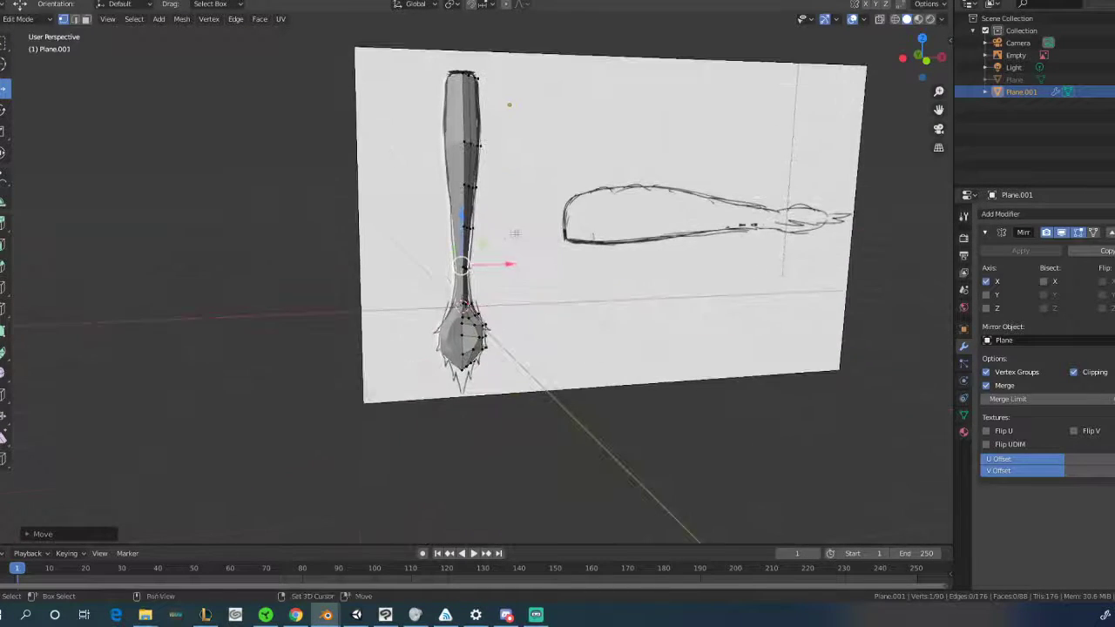
{"action": "scroll", "coordinate": [514, 237], "scroll_direction": "up", "scroll_amount": 4}
{"action": "middle_click_drag", "start_coordinate": [508, 306], "coordinate": [552, 275]}
{"action": "middle_click_drag", "start_coordinate": [476, 337], "coordinate": [492, 209], "text": "shift"}
{"action": "scroll", "coordinate": [496, 218], "scroll_direction": "up", "scroll_amount": 4}
{"action": "middle_click_drag", "start_coordinate": [585, 272], "coordinate": [433, 324]}
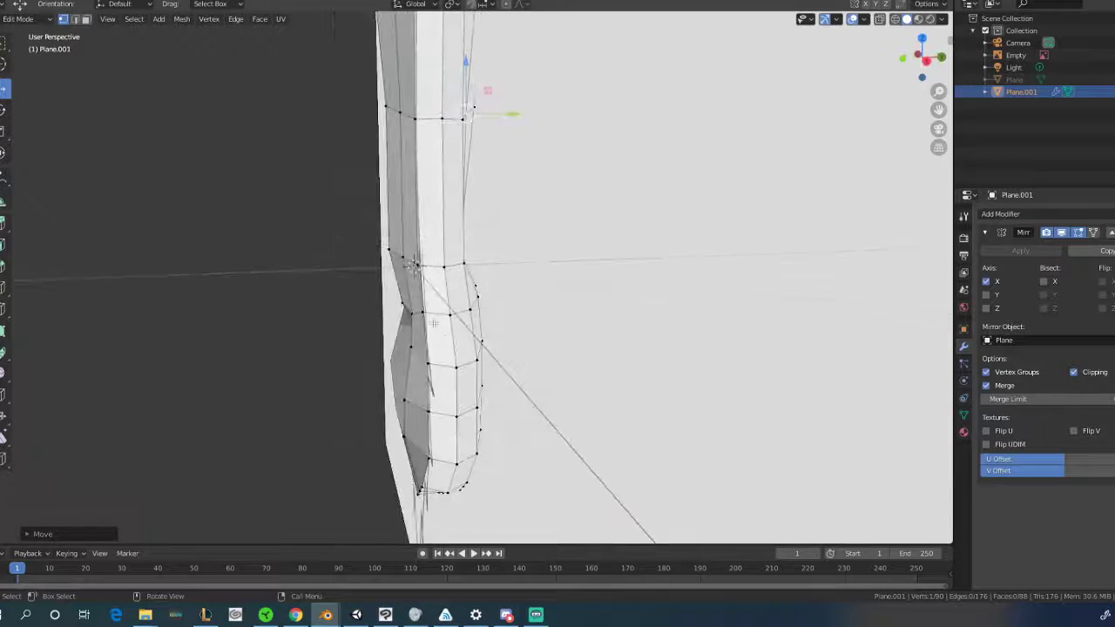
Select the outer side faces of the head from its shoulder down to its tip and extrude them outward by about 0.05 m.
{"action": "left_click", "coordinate": [421, 318]}
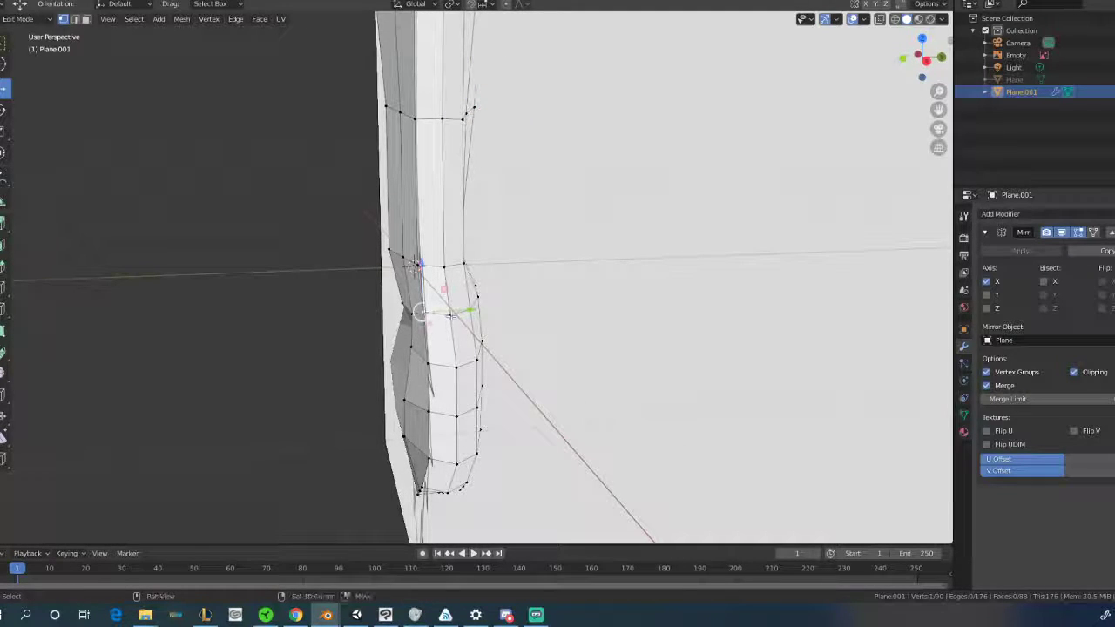
{"action": "left_click", "coordinate": [470, 311], "text": "shift"}
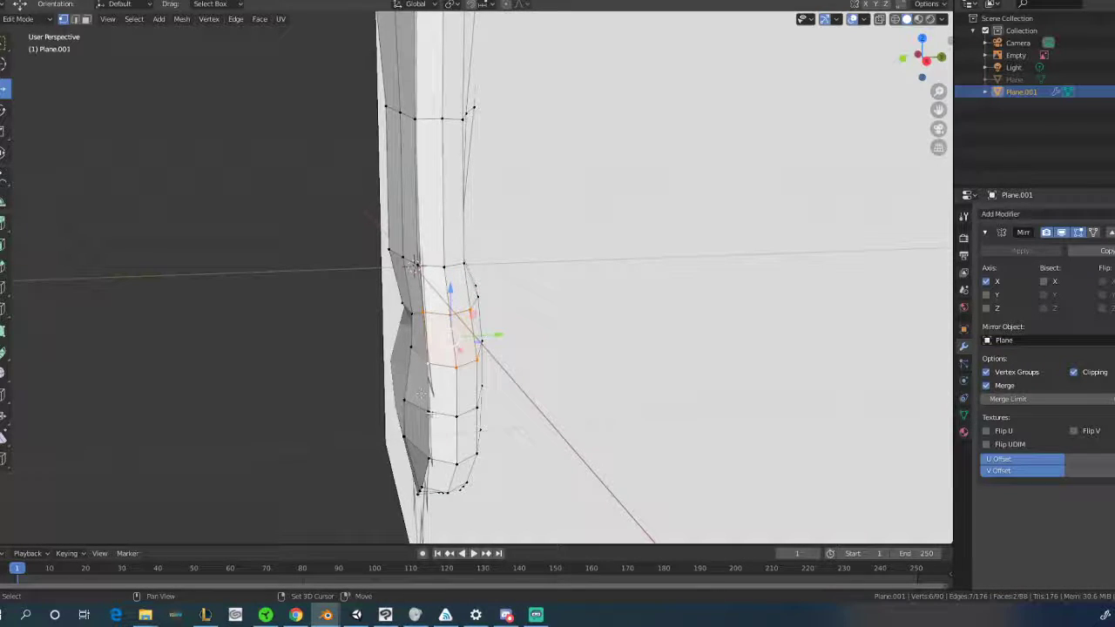
{"action": "left_click", "coordinate": [461, 416], "text": "shift"}
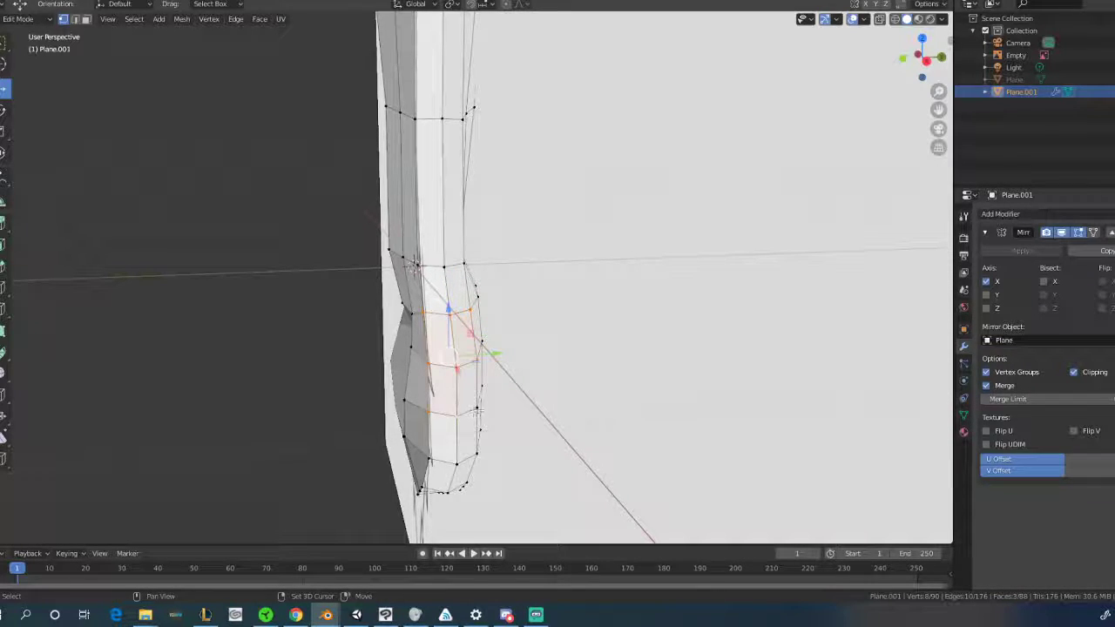
{"action": "left_click", "coordinate": [454, 463], "text": "shift"}
{"action": "left_click", "coordinate": [476, 458], "text": "shift"}
{"action": "middle_click_drag", "start_coordinate": [476, 462], "coordinate": [458, 380]}
{"action": "left_click", "coordinate": [461, 441], "text": "shift"}
{"action": "left_click", "coordinate": [405, 438], "text": "shift"}
{"action": "middle_click_drag", "start_coordinate": [405, 438], "coordinate": [408, 412]}
{"action": "left_click", "coordinate": [431, 411], "text": "shift"}
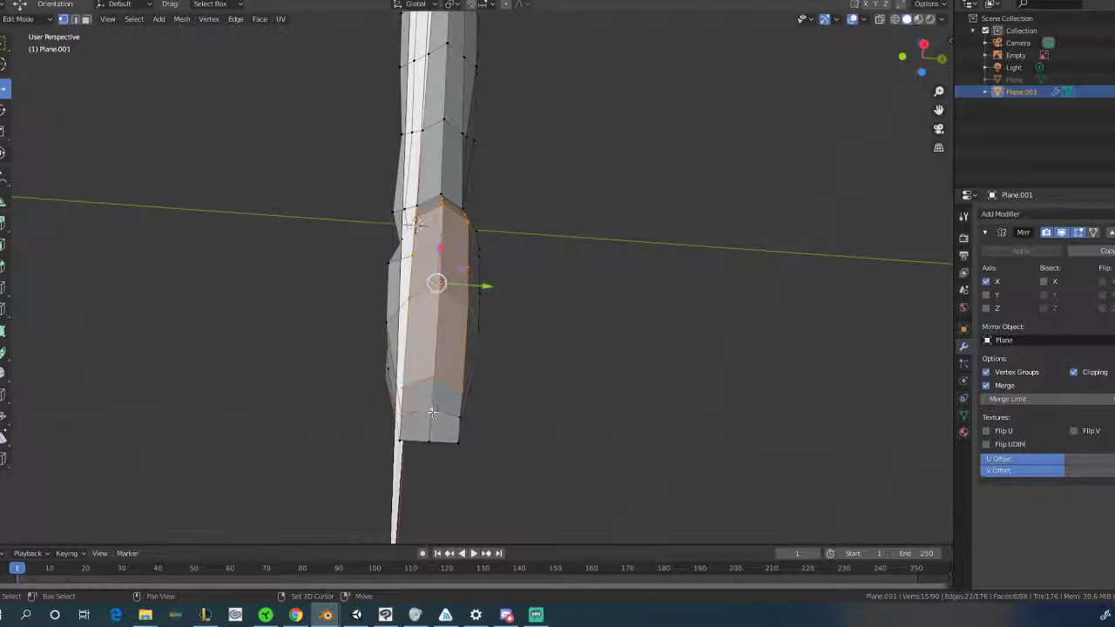
{"action": "left_click", "coordinate": [459, 415], "text": "shift"}
{"action": "left_click", "coordinate": [458, 441], "text": "shift"}
{"action": "left_click", "coordinate": [404, 438], "text": "shift"}
{"action": "middle_click_drag", "start_coordinate": [405, 438], "coordinate": [518, 459]}
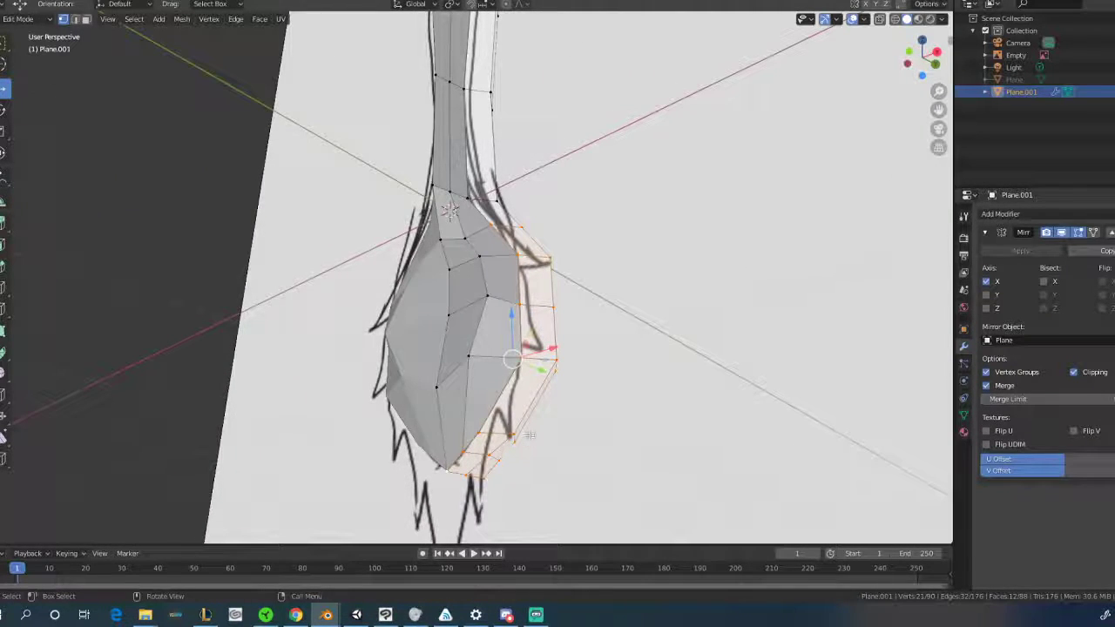
{"action": "key", "text": "e"}
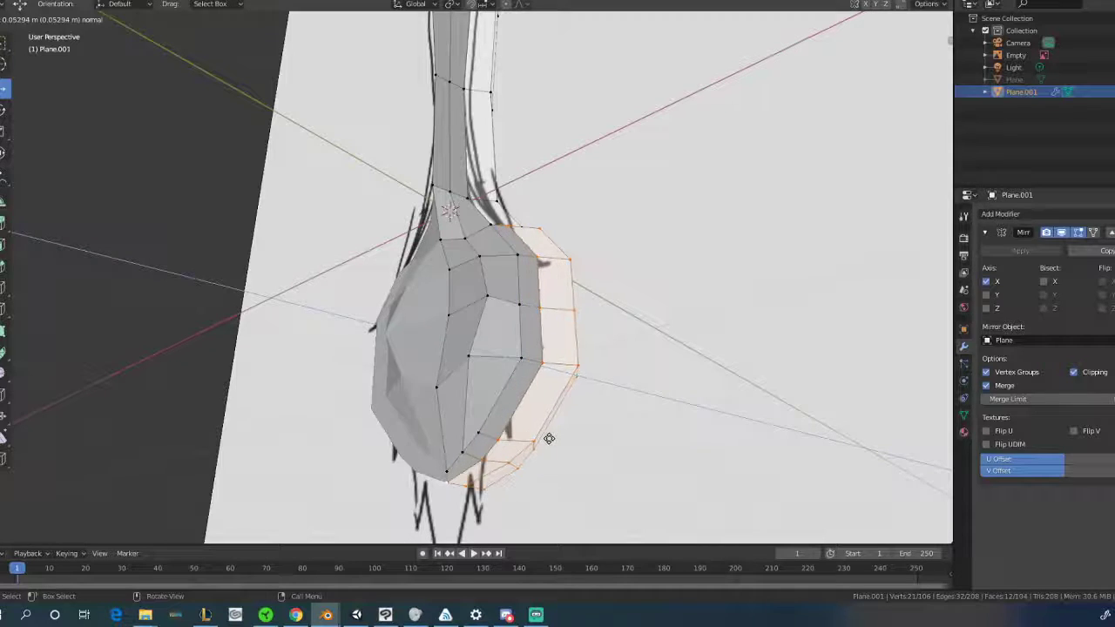
{"action": "left_click", "coordinate": [548, 438]}
Extrude the two upper side faces of the head outward, scale the end down and move it to start a spike.
{"action": "middle_click_drag", "start_coordinate": [549, 438], "coordinate": [452, 351]}
{"action": "left_click", "coordinate": [440, 384]}
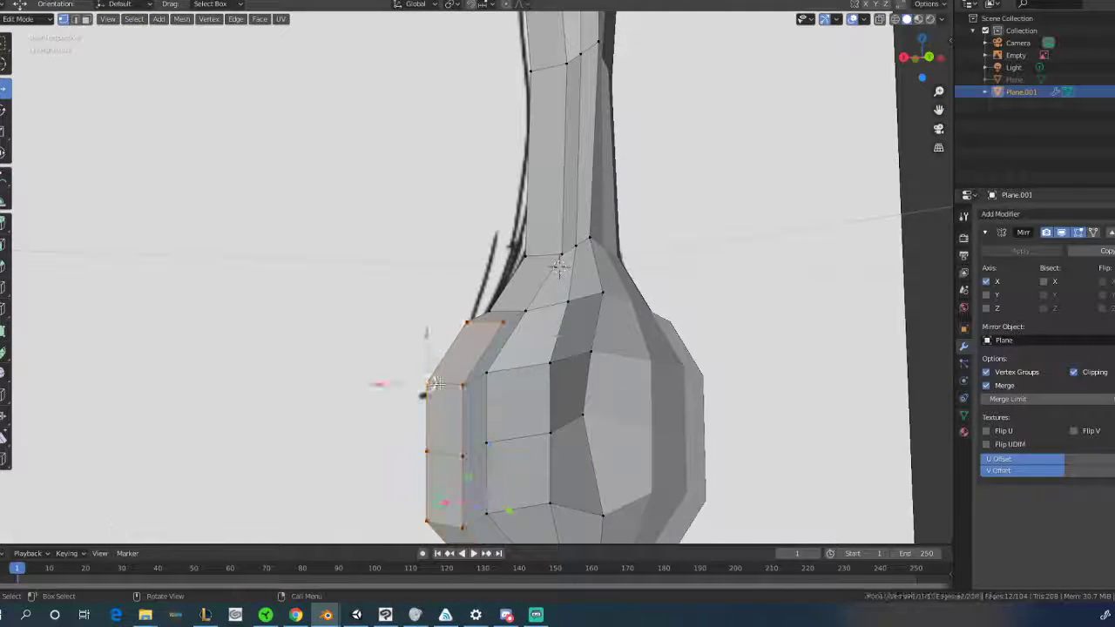
{"action": "middle_click_drag", "start_coordinate": [473, 328], "coordinate": [447, 316]}
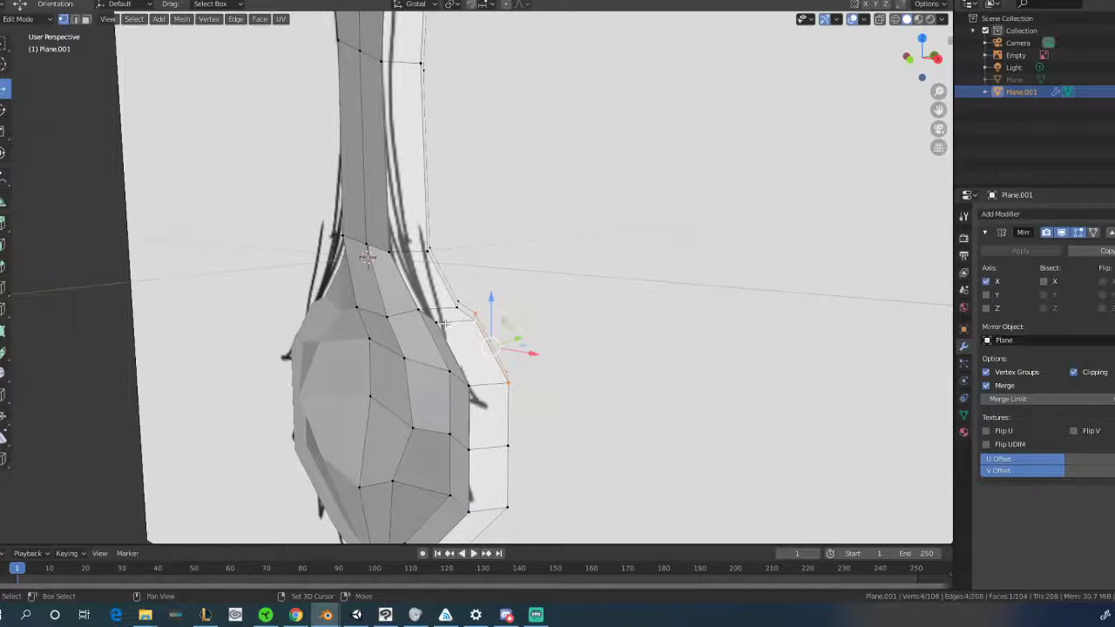
{"action": "middle_click_drag", "start_coordinate": [495, 398], "coordinate": [566, 383]}
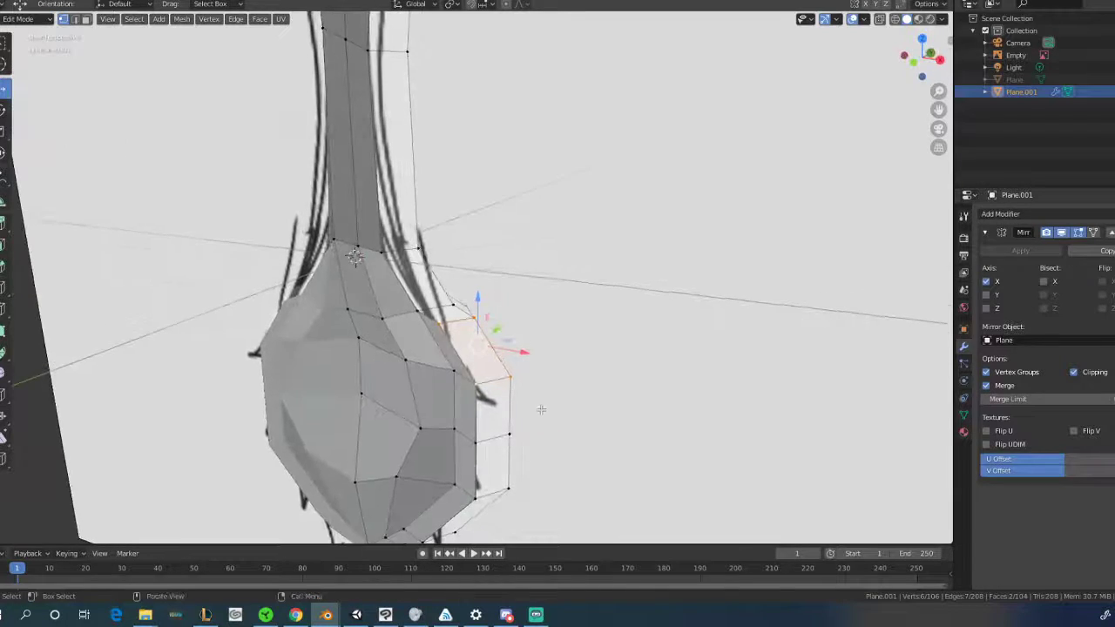
{"action": "key", "text": "e"}
{"action": "left_click", "coordinate": [592, 377]}
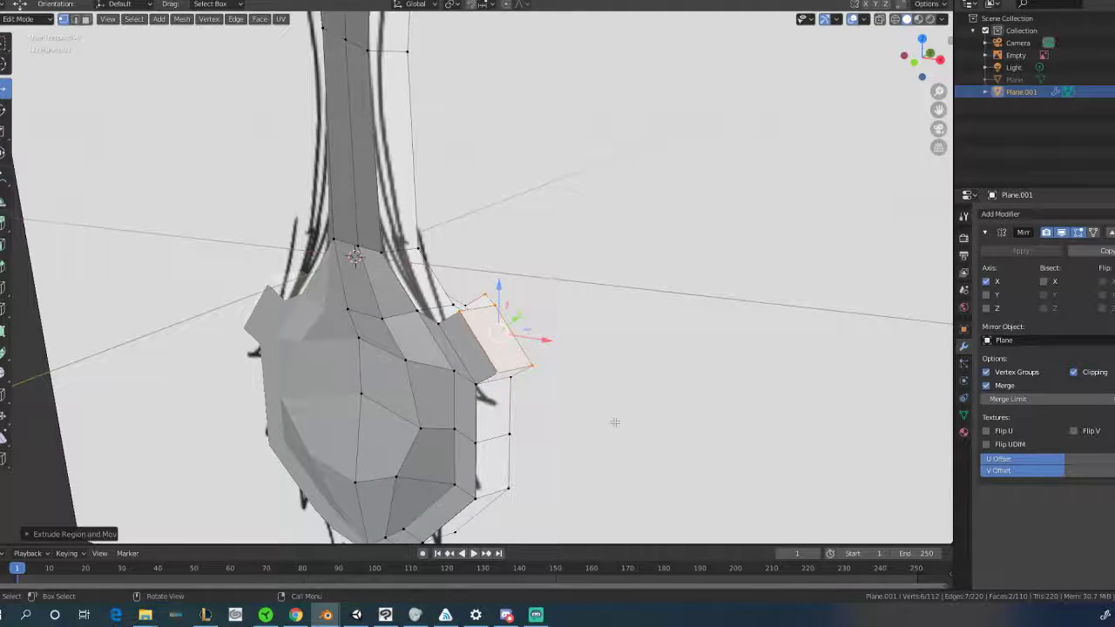
{"action": "key", "text": "s"}
{"action": "left_click", "coordinate": [568, 365]}
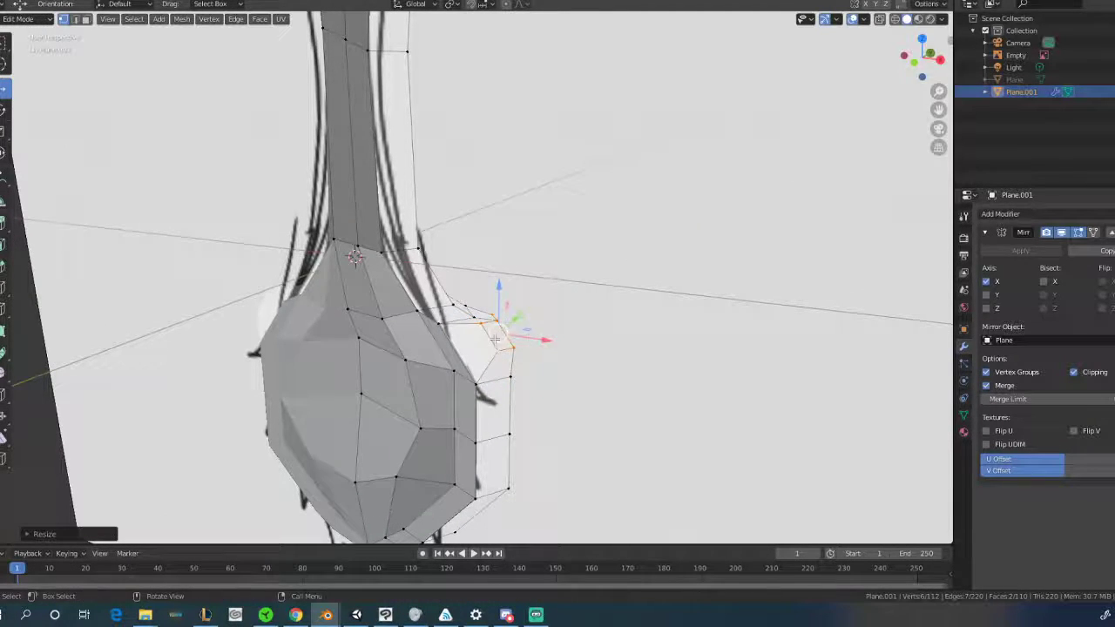
{"action": "key", "text": "g"}
{"action": "left_click", "coordinate": [526, 383]}
Move the tip vertices of the upper side spike individually to taper it and point it outward like the sketch.
{"action": "middle_click_drag", "start_coordinate": [528, 384], "coordinate": [435, 257]}
{"action": "left_click", "coordinate": [491, 254]}
{"action": "key", "text": "g"}
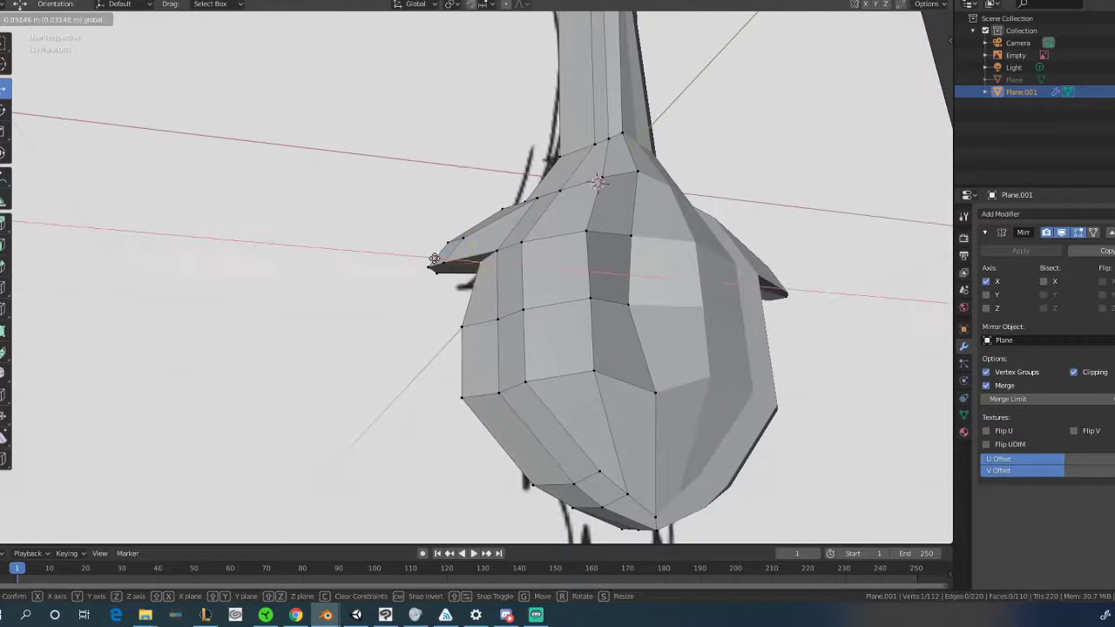
{"action": "left_click", "coordinate": [433, 258]}
{"action": "left_click", "coordinate": [429, 266]}
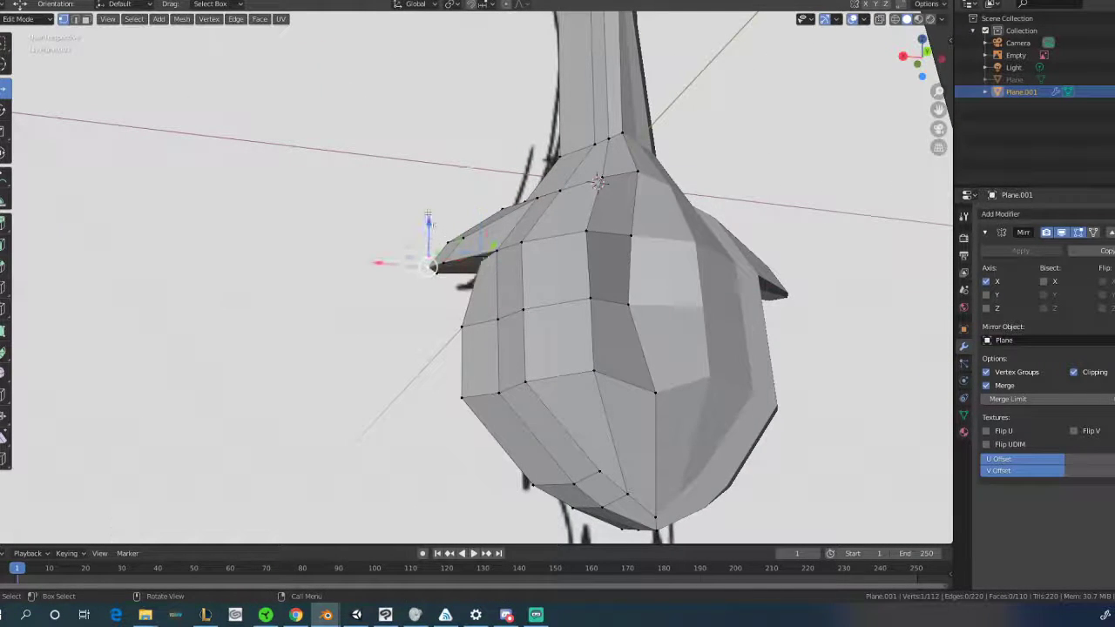
{"action": "key", "text": "g"}
{"action": "left_click", "coordinate": [428, 235]}
{"action": "left_click", "coordinate": [441, 231]}
{"action": "left_click_drag", "start_coordinate": [441, 224], "coordinate": [442, 241]}
{"action": "middle_click_drag", "start_coordinate": [427, 277], "coordinate": [611, 273]}
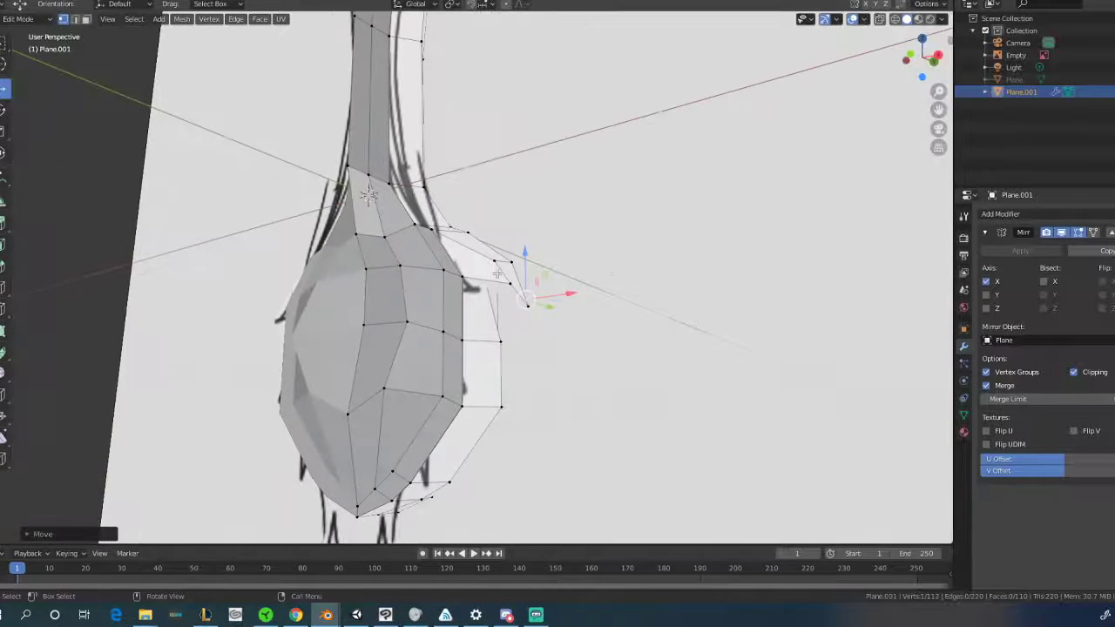
{"action": "left_click", "coordinate": [512, 283]}
{"action": "left_click_drag", "start_coordinate": [508, 248], "coordinate": [507, 259]}
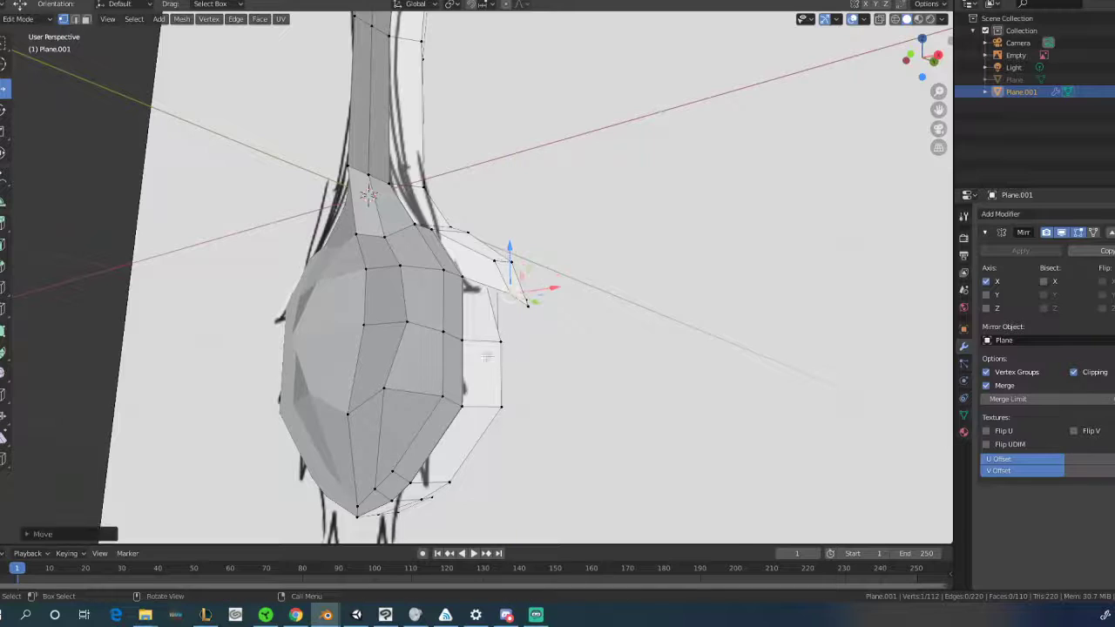
Extrude the two side faces below the upper spike outward and scale their end down to form a second spike.
{"action": "left_click", "coordinate": [462, 341]}
{"action": "left_click", "coordinate": [463, 405], "text": "shift"}
{"action": "left_click", "coordinate": [497, 406], "text": "shift"}
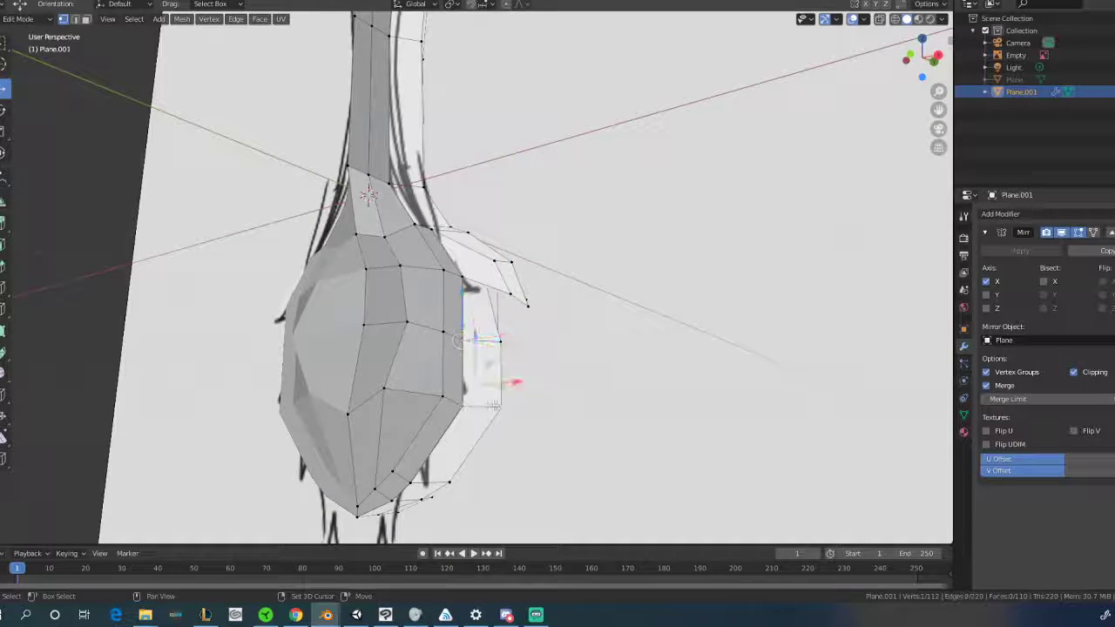
{"action": "left_click", "coordinate": [499, 340], "text": "shift"}
{"action": "middle_click_drag", "start_coordinate": [500, 339], "coordinate": [543, 349]}
{"action": "middle_click_drag", "start_coordinate": [529, 408], "coordinate": [467, 378]}
{"action": "key", "text": "e"}
{"action": "left_click", "coordinate": [439, 379]}
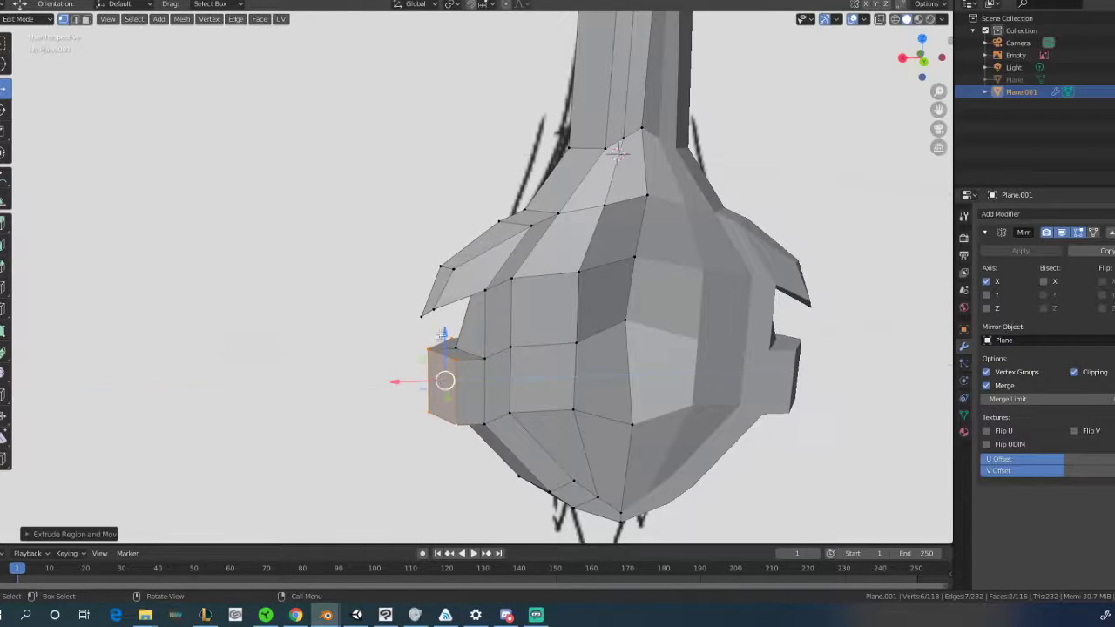
{"action": "key", "text": "s"}
{"action": "left_click", "coordinate": [468, 387]}
Lower the second spike's tip along Z and pull it slightly inward along X.
{"action": "left_click_drag", "start_coordinate": [445, 335], "coordinate": [442, 392]}
{"action": "middle_click_drag", "start_coordinate": [442, 392], "coordinate": [406, 385]}
{"action": "left_click_drag", "start_coordinate": [386, 428], "coordinate": [398, 428]}
{"action": "mouse_move", "coordinate": [398, 429]}
{"action": "middle_mouse_down"}
{"action": "mouse_move", "coordinate": [566, 418]}
{"action": "mouse_move", "coordinate": [461, 405]}
{"action": "mouse_move", "coordinate": [615, 383]}
{"action": "middle_mouse_up"}
Return to Object Mode, shade the mirrored mesh smooth and add a Subdivision Surface modifier to it.
{"action": "scroll", "coordinate": [467, 378], "scroll_direction": "down", "scroll_amount": 3}
{"action": "middle_click_drag", "start_coordinate": [505, 426], "coordinate": [525, 424]}
{"action": "key", "text": "Tab"}
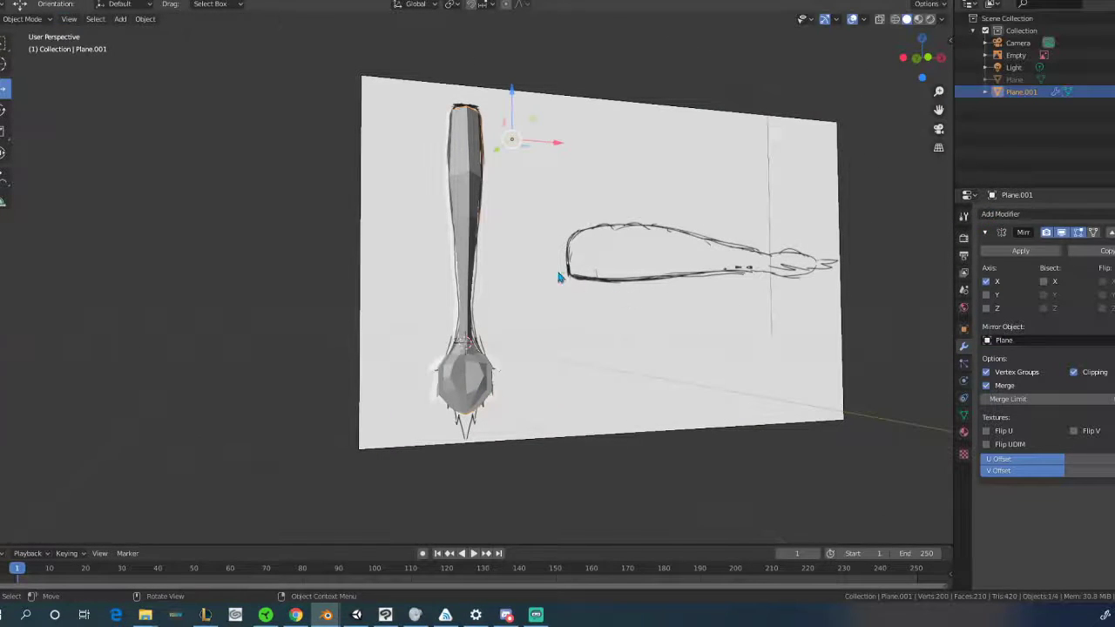
{"action": "right_click", "coordinate": [474, 203]}
{"action": "right_click", "coordinate": [464, 220]}
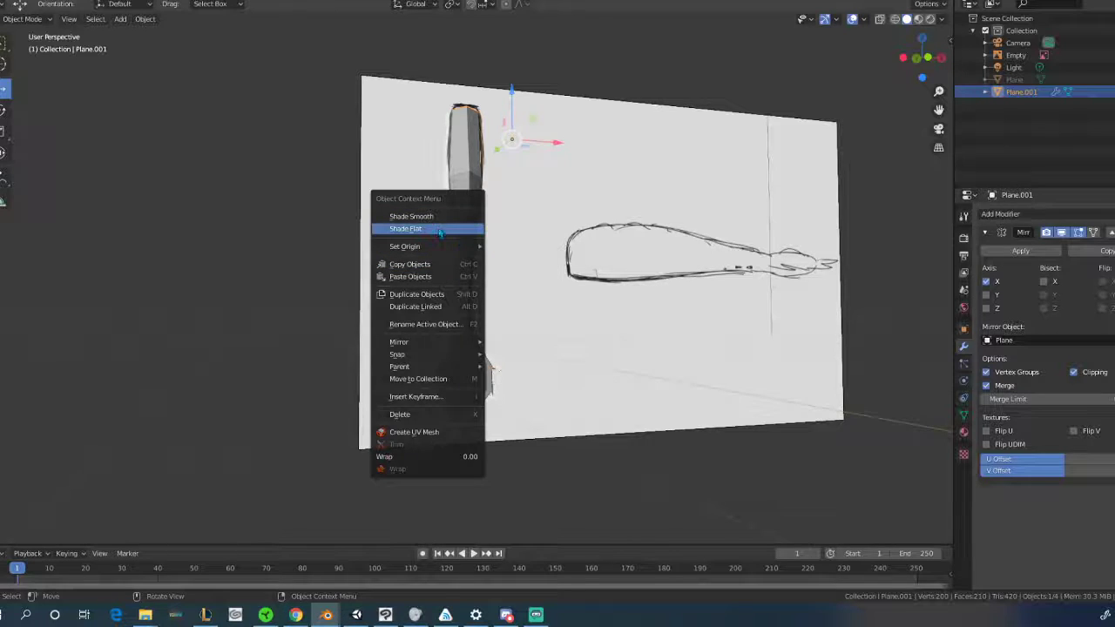
{"action": "left_click", "coordinate": [437, 217]}
{"action": "mouse_move", "coordinate": [545, 293]}
{"action": "middle_mouse_down"}
{"action": "mouse_move", "coordinate": [383, 352]}
{"action": "mouse_move", "coordinate": [345, 338]}
{"action": "mouse_move", "coordinate": [488, 336]}
{"action": "middle_mouse_up"}
{"action": "middle_click_drag", "start_coordinate": [490, 383], "coordinate": [561, 376]}
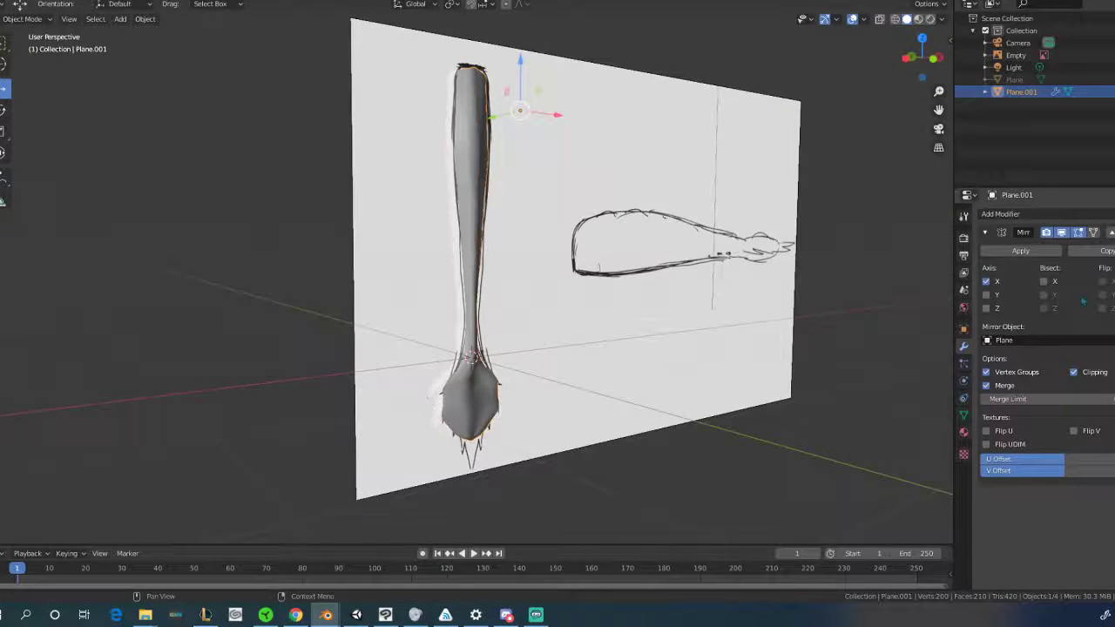
{"action": "left_click", "coordinate": [1010, 213]}
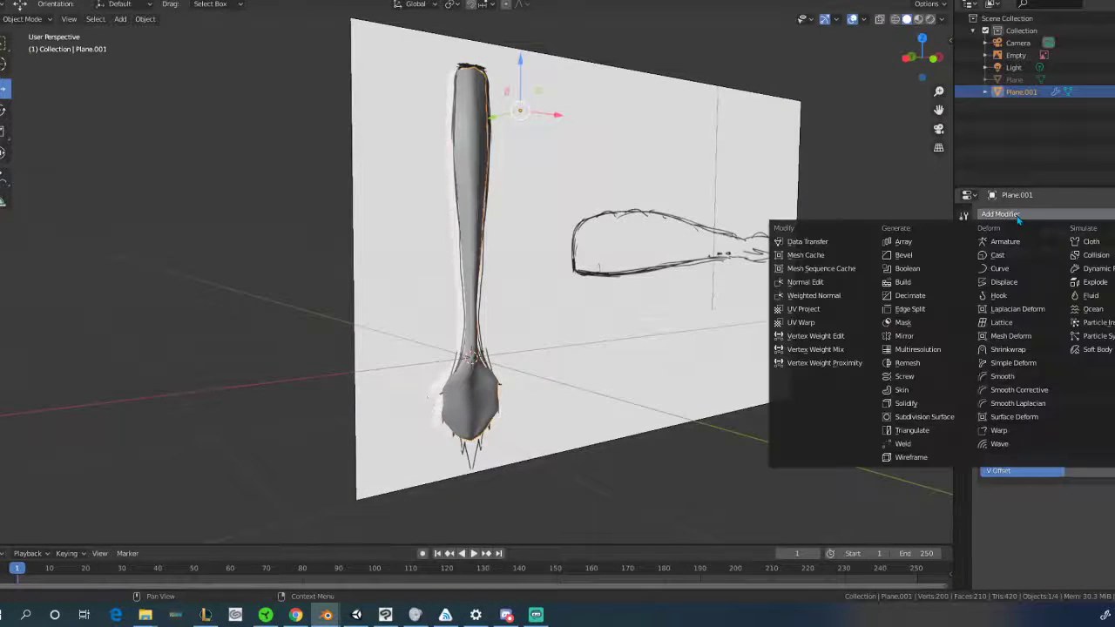
{"action": "left_click", "coordinate": [926, 419]}
Hide the smoothed handle-and-head model and the reference image.
{"action": "scroll", "coordinate": [737, 376], "scroll_direction": "up", "scroll_amount": 3}
{"action": "mouse_move", "coordinate": [737, 377]}
{"action": "middle_mouse_down"}
{"action": "mouse_move", "coordinate": [437, 382]}
{"action": "mouse_move", "coordinate": [499, 383]}
{"action": "mouse_move", "coordinate": [528, 349]}
{"action": "mouse_move", "coordinate": [488, 346]}
{"action": "mouse_move", "coordinate": [542, 349]}
{"action": "middle_mouse_up"}
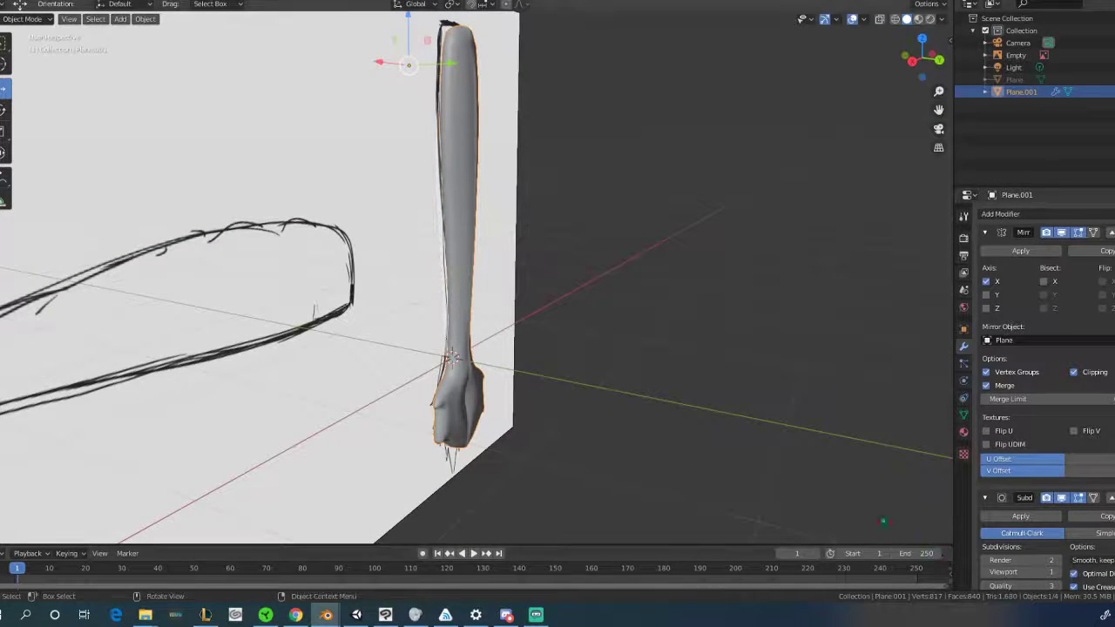
{"action": "scroll", "coordinate": [618, 398], "scroll_direction": "down", "scroll_amount": 3}
{"action": "middle_click_drag", "start_coordinate": [604, 418], "coordinate": [679, 423]}
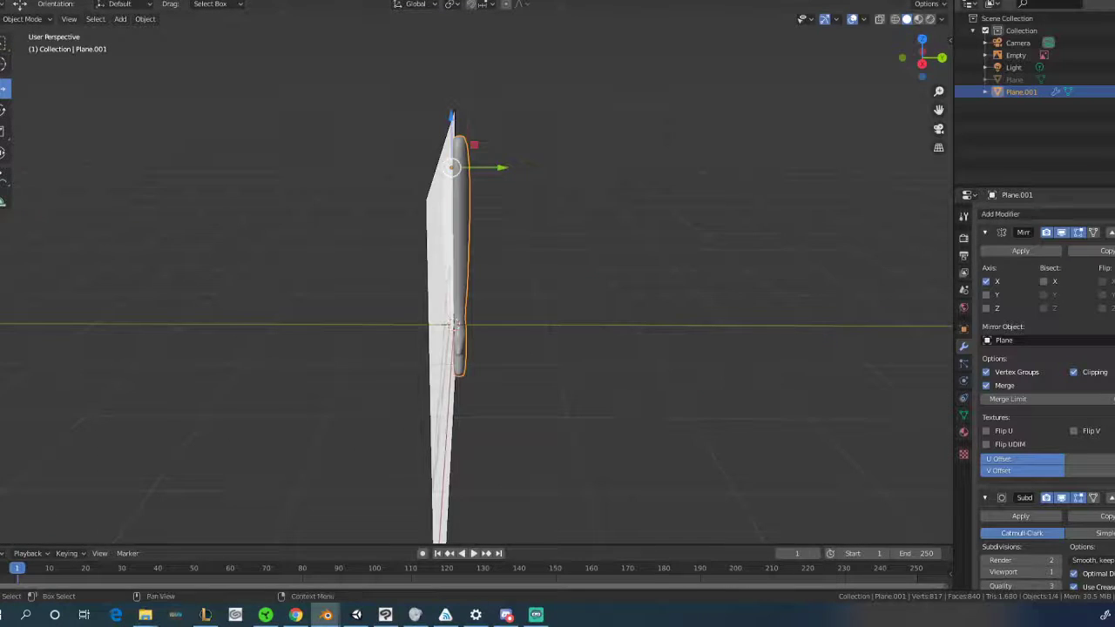
{"action": "key", "text": "h"}
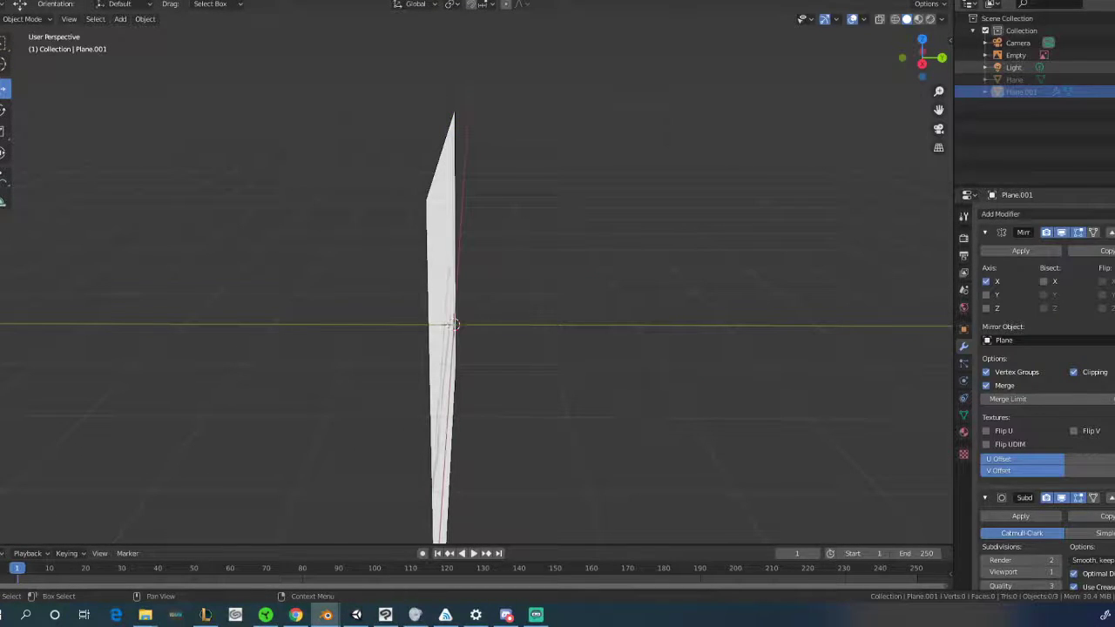
{"action": "left_click", "coordinate": [1112, 54]}
Add a UV sphere with 42 segments and 30 rings.
{"action": "middle_click_drag", "start_coordinate": [493, 352], "coordinate": [580, 338]}
{"action": "left_click", "coordinate": [145, 18]}
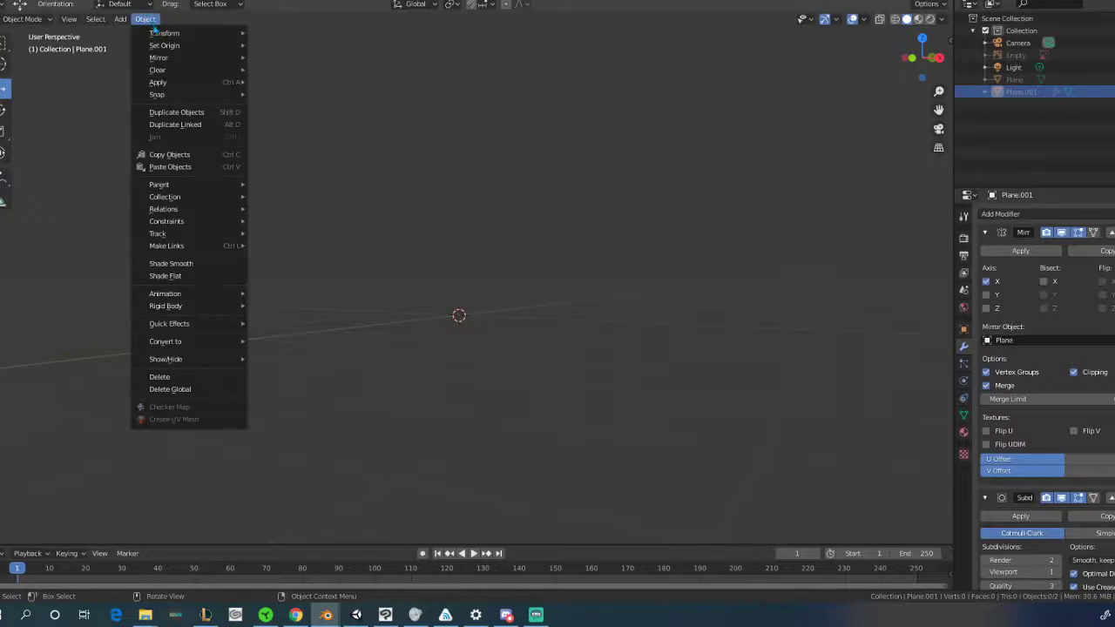
{"action": "mouse_move", "coordinate": [113, 19]}
{"action": "mouse_move", "coordinate": [136, 35]}
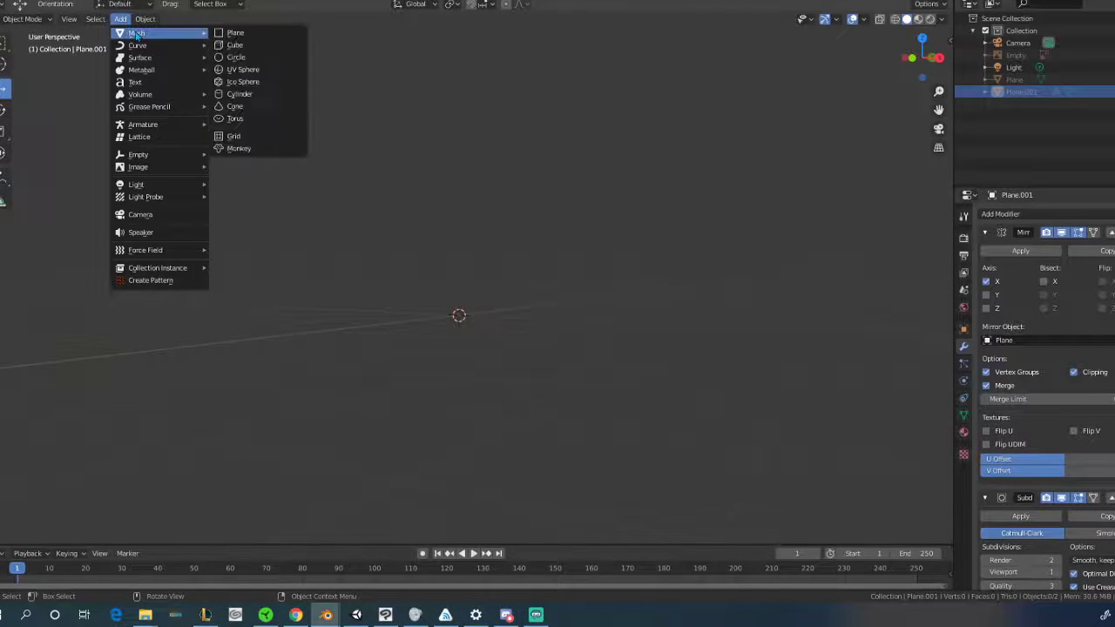
{"action": "left_click", "coordinate": [230, 70]}
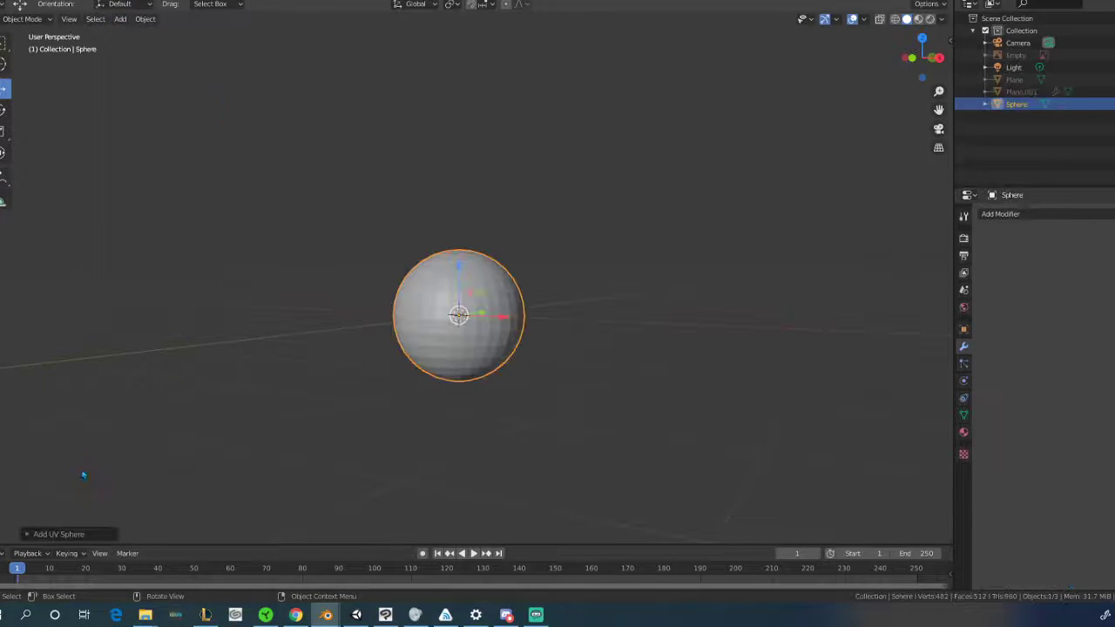
{"action": "left_click", "coordinate": [75, 533]}
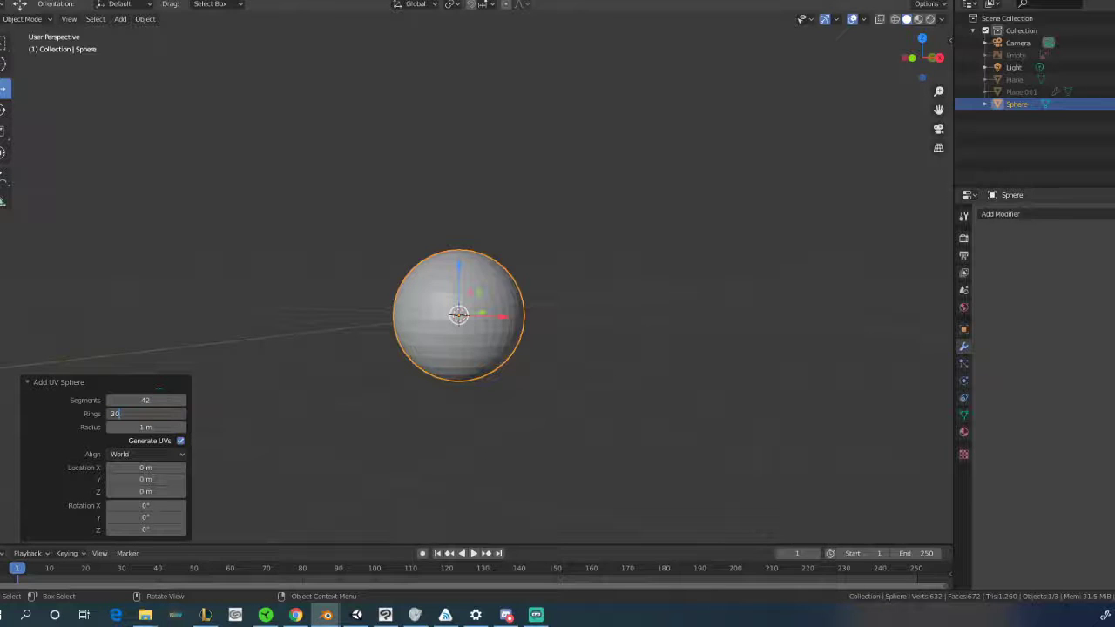
{"action": "middle_click_drag", "start_coordinate": [316, 333], "coordinate": [440, 326]}
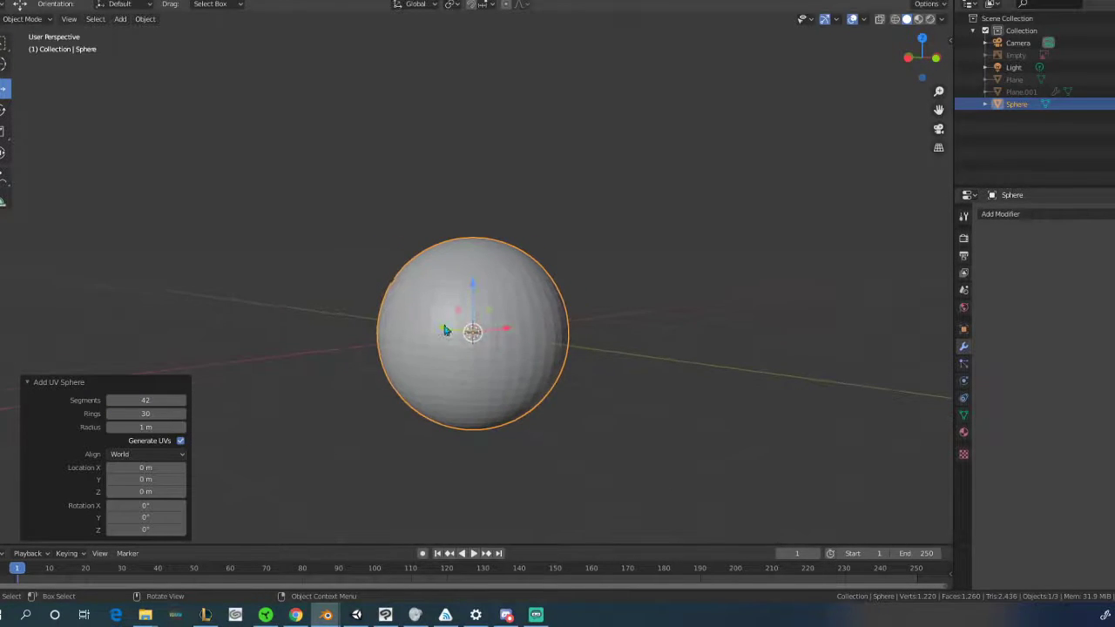
Shade the new UV sphere smooth in Object Mode.
{"action": "key", "text": "Tab"}
{"action": "key", "text": "Tab"}
{"action": "right_click", "coordinate": [380, 294]}
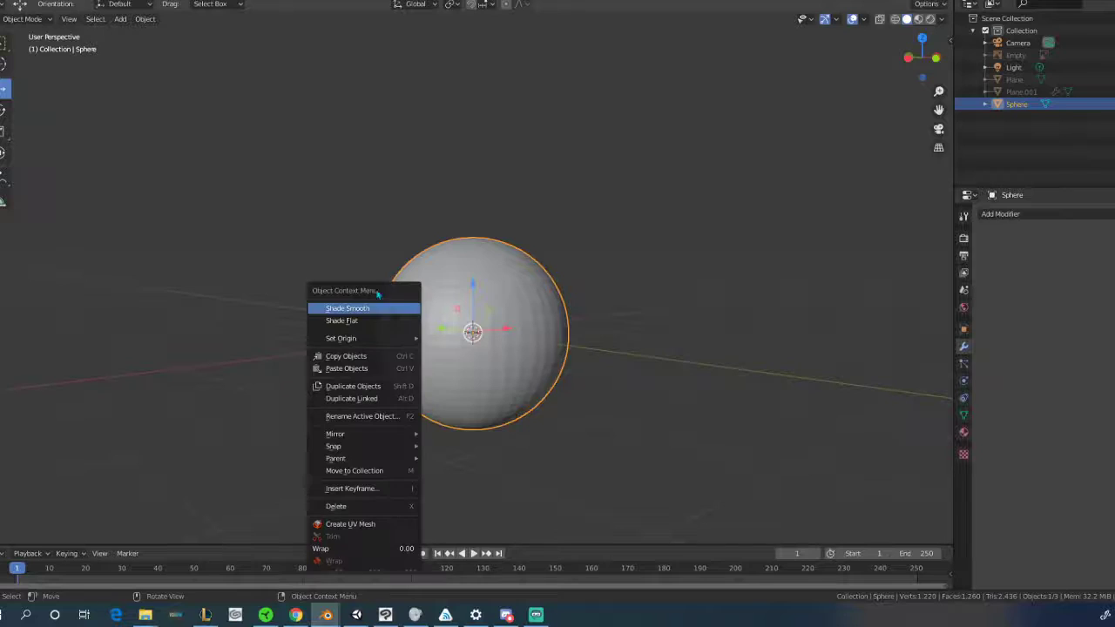
{"action": "left_click", "coordinate": [349, 308]}
{"action": "scroll", "coordinate": [438, 383], "scroll_direction": "down", "scroll_amount": 3}
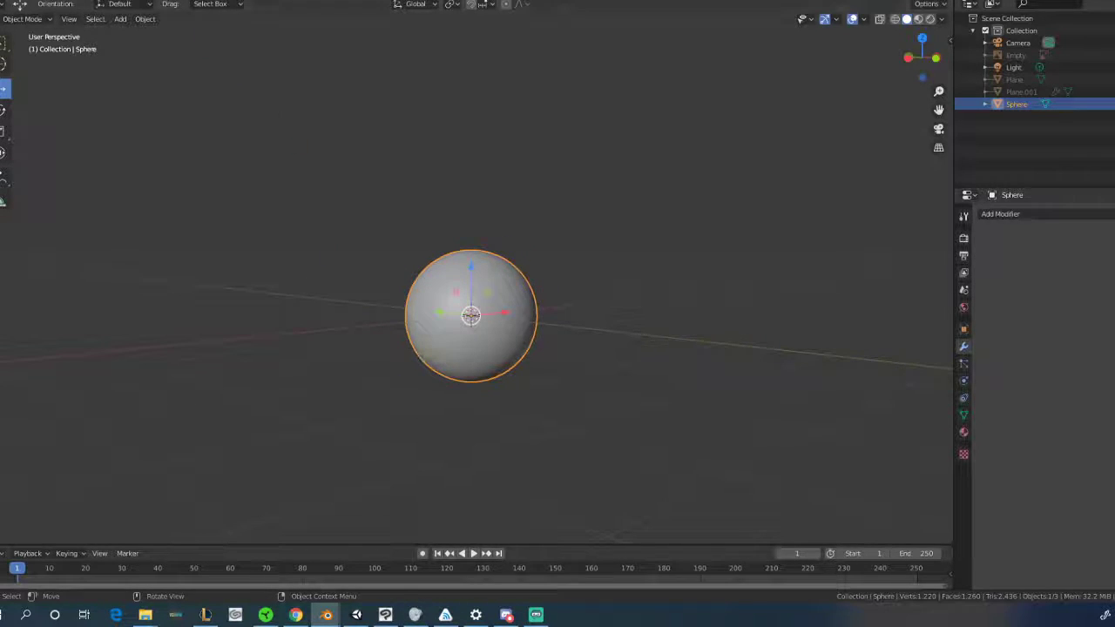
Switch the sphere to Sculpt Mode and pull its top upward into a tall point with the Grab brush.
{"action": "scroll", "coordinate": [296, 157], "scroll_direction": "down", "scroll_amount": 4}
{"action": "mouse_move", "coordinate": [341, 214]}
{"action": "middle_mouse_down"}
{"action": "mouse_move", "coordinate": [427, 242]}
{"action": "mouse_move", "coordinate": [501, 235]}
{"action": "middle_mouse_up"}
{"action": "scroll", "coordinate": [458, 256], "scroll_direction": "up", "scroll_amount": 2}
{"action": "scroll", "coordinate": [458, 256], "scroll_direction": "up", "scroll_amount": 2}
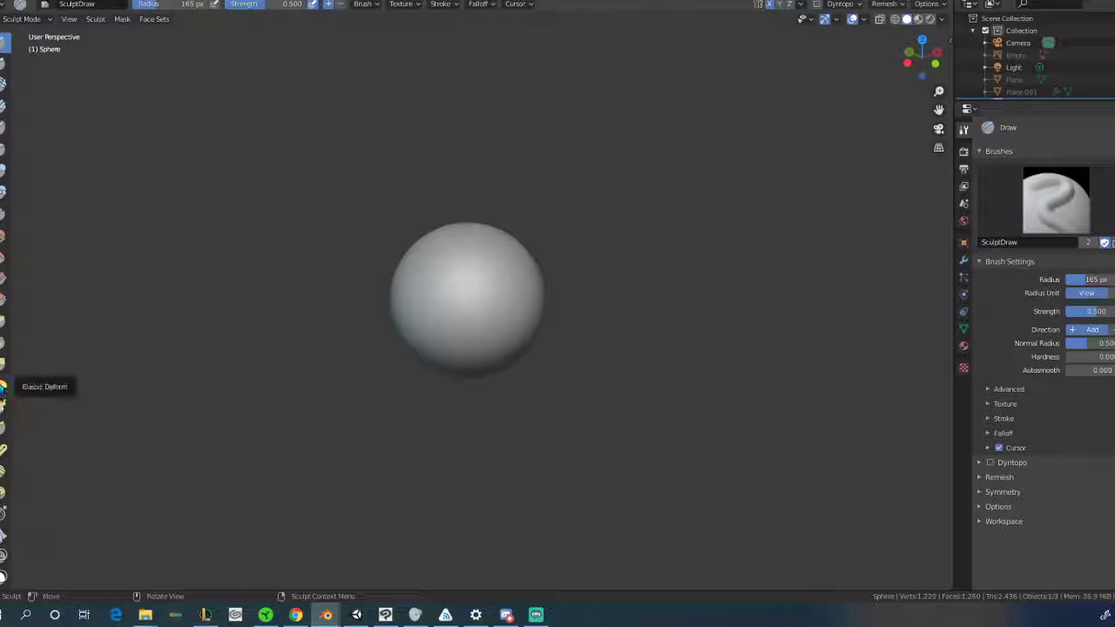
{"action": "left_click", "coordinate": [4, 364]}
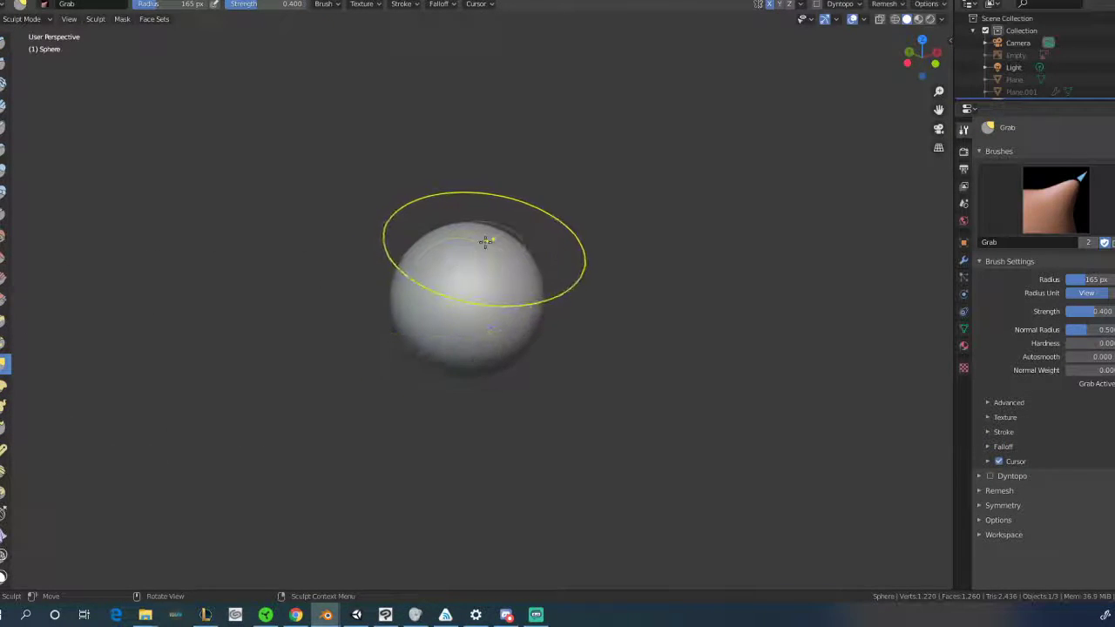
{"action": "left_click_drag", "start_coordinate": [486, 238], "coordinate": [518, 52]}
{"action": "left_click_drag", "start_coordinate": [421, 340], "coordinate": [433, 492]}
{"action": "middle_click_drag", "start_coordinate": [404, 422], "coordinate": [495, 364]}
{"action": "key", "text": "ctrl+z"}
Enlarge the Grab brush radius to 276 px, stretch the base diagonally and bend the tip to form an S-curved body.
{"action": "scroll", "coordinate": [470, 413], "scroll_direction": "down", "scroll_amount": 2}
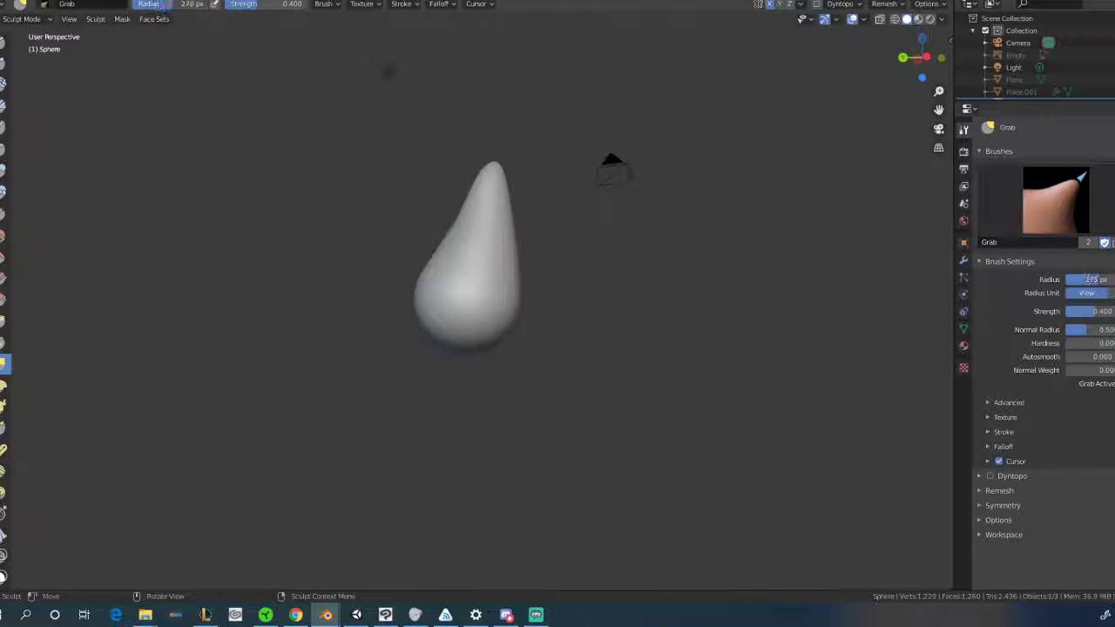
{"action": "mouse_move", "coordinate": [448, 349]}
{"action": "left_mouse_down"}
{"action": "mouse_move", "coordinate": [396, 396]}
{"action": "mouse_move", "coordinate": [307, 407]}
{"action": "left_mouse_up"}
{"action": "left_click_drag", "start_coordinate": [375, 269], "coordinate": [443, 319]}
{"action": "middle_click_drag", "start_coordinate": [445, 320], "coordinate": [294, 361]}
{"action": "scroll", "coordinate": [480, 313], "scroll_direction": "up", "scroll_amount": 2}
{"action": "middle_click_drag", "start_coordinate": [482, 325], "coordinate": [422, 324]}
{"action": "middle_click_drag", "start_coordinate": [426, 256], "coordinate": [408, 425], "text": "shift"}
{"action": "left_click_drag", "start_coordinate": [404, 266], "coordinate": [286, 277]}
{"action": "left_click_drag", "start_coordinate": [398, 340], "coordinate": [543, 252]}
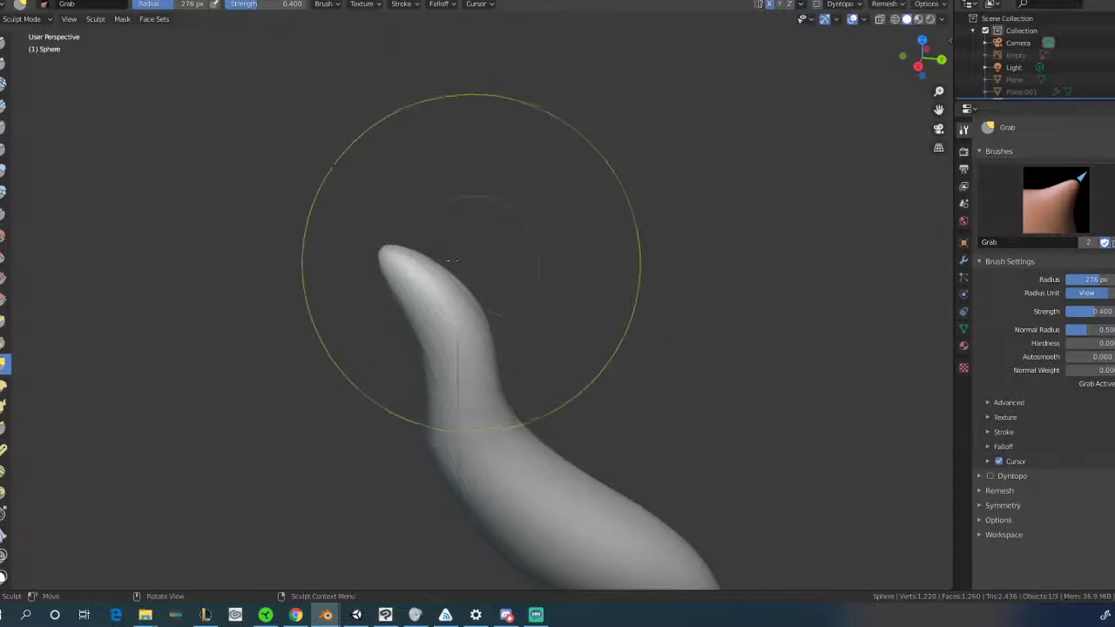
{"action": "left_click_drag", "start_coordinate": [388, 252], "coordinate": [386, 297]}
Grab the lower half of the curved body and pull it outward to lengthen and even out the shape.
{"action": "scroll", "coordinate": [423, 379], "scroll_direction": "down", "scroll_amount": 4}
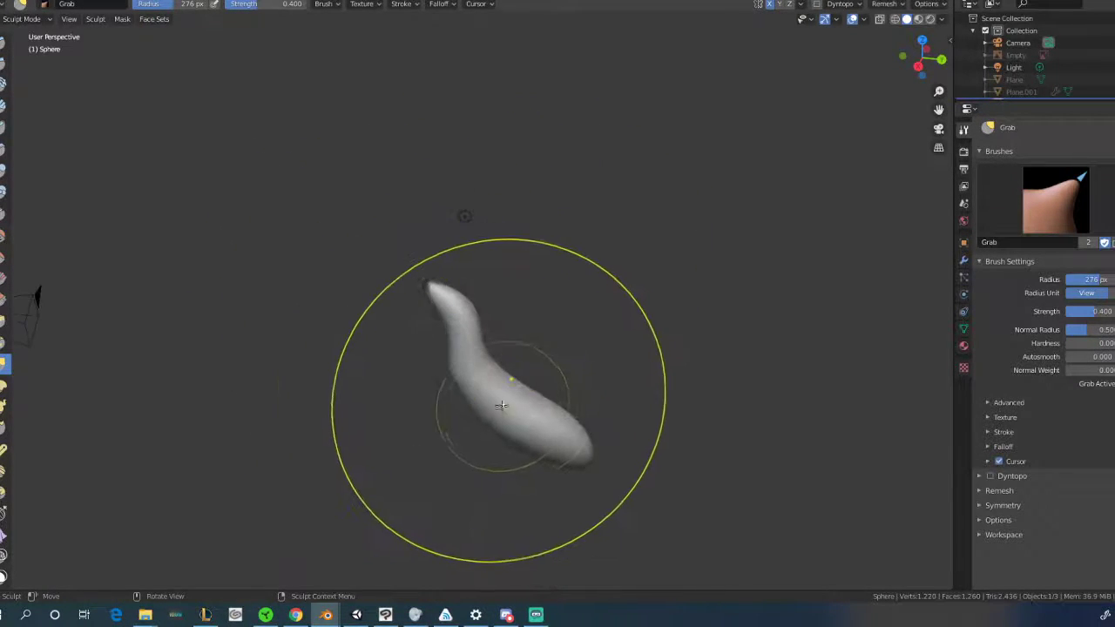
{"action": "middle_click_drag", "start_coordinate": [467, 406], "coordinate": [413, 268], "text": "shift"}
{"action": "left_click_drag", "start_coordinate": [516, 288], "coordinate": [666, 367]}
{"action": "middle_click_drag", "start_coordinate": [581, 319], "coordinate": [456, 334]}
{"action": "left_click_drag", "start_coordinate": [510, 337], "coordinate": [473, 330]}
{"action": "scroll", "coordinate": [492, 335], "scroll_direction": "up", "scroll_amount": 5}
{"action": "middle_click_drag", "start_coordinate": [517, 372], "coordinate": [465, 383]}
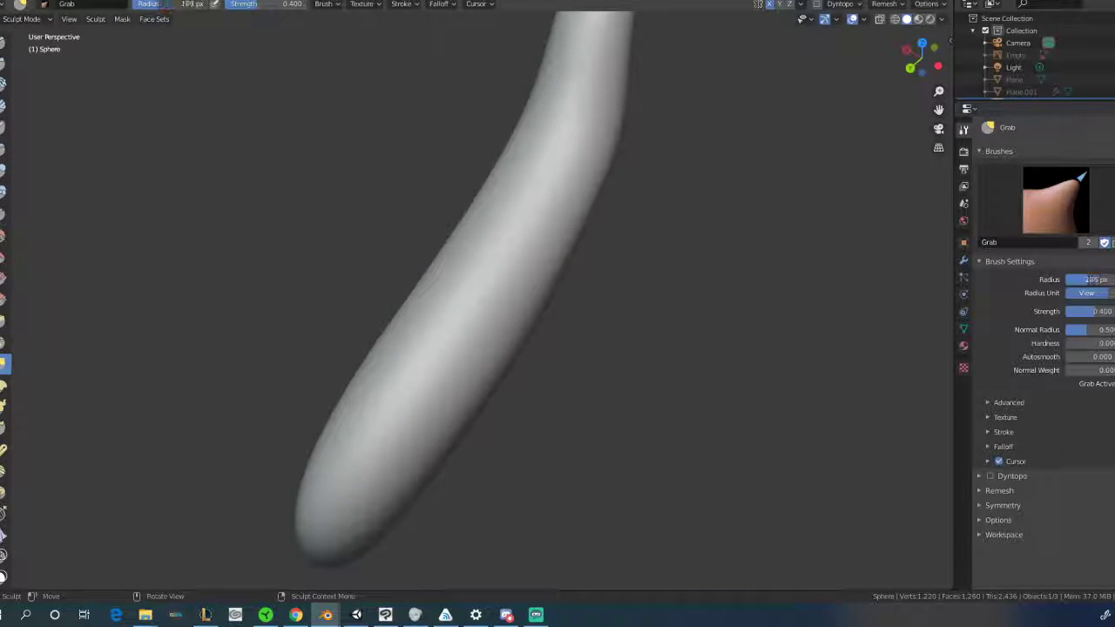
Reduce the Grab brush radius to 165 px, stretch the body's lower end further and push its top side in to flatten it.
{"action": "scroll", "coordinate": [418, 418], "scroll_direction": "down", "scroll_amount": 3}
{"action": "mouse_move", "coordinate": [416, 425]}
{"action": "left_mouse_down"}
{"action": "mouse_move", "coordinate": [507, 379]}
{"action": "mouse_move", "coordinate": [566, 461]}
{"action": "mouse_move", "coordinate": [627, 383]}
{"action": "mouse_move", "coordinate": [647, 606]}
{"action": "mouse_move", "coordinate": [746, 617]}
{"action": "left_mouse_up"}
{"action": "middle_click_drag", "start_coordinate": [618, 383], "coordinate": [505, 340]}
{"action": "scroll", "coordinate": [370, 347], "scroll_direction": "up", "scroll_amount": 2}
{"action": "mouse_move", "coordinate": [370, 346]}
{"action": "middle_mouse_down", "text": "shift"}
{"action": "mouse_move", "coordinate": [567, 319]}
{"action": "mouse_move", "coordinate": [610, 342]}
{"action": "mouse_move", "coordinate": [601, 344]}
{"action": "middle_mouse_up", "text": "shift"}
{"action": "left_click_drag", "start_coordinate": [483, 362], "coordinate": [428, 357]}
{"action": "left_click_drag", "start_coordinate": [313, 349], "coordinate": [150, 322]}
{"action": "left_click_drag", "start_coordinate": [532, 216], "coordinate": [577, 239]}
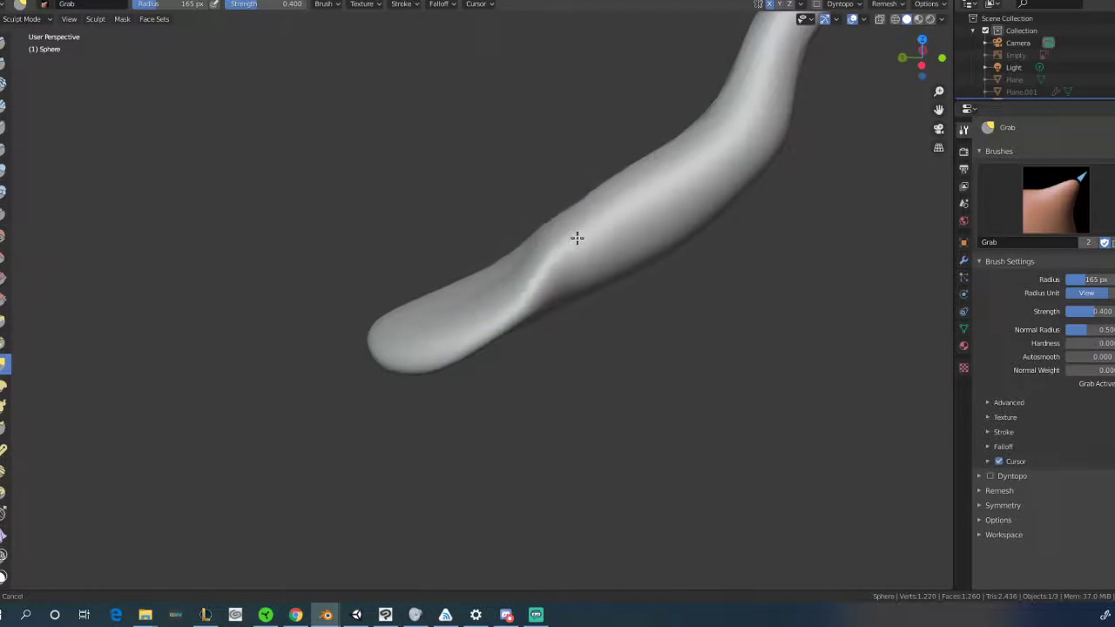
{"action": "scroll", "coordinate": [608, 196], "scroll_direction": "down", "scroll_amount": 2}
{"action": "mouse_move", "coordinate": [612, 197]}
{"action": "middle_mouse_down"}
{"action": "mouse_move", "coordinate": [592, 194]}
{"action": "mouse_move", "coordinate": [664, 196]}
{"action": "middle_mouse_up"}
{"action": "scroll", "coordinate": [452, 312], "scroll_direction": "up", "scroll_amount": 2}
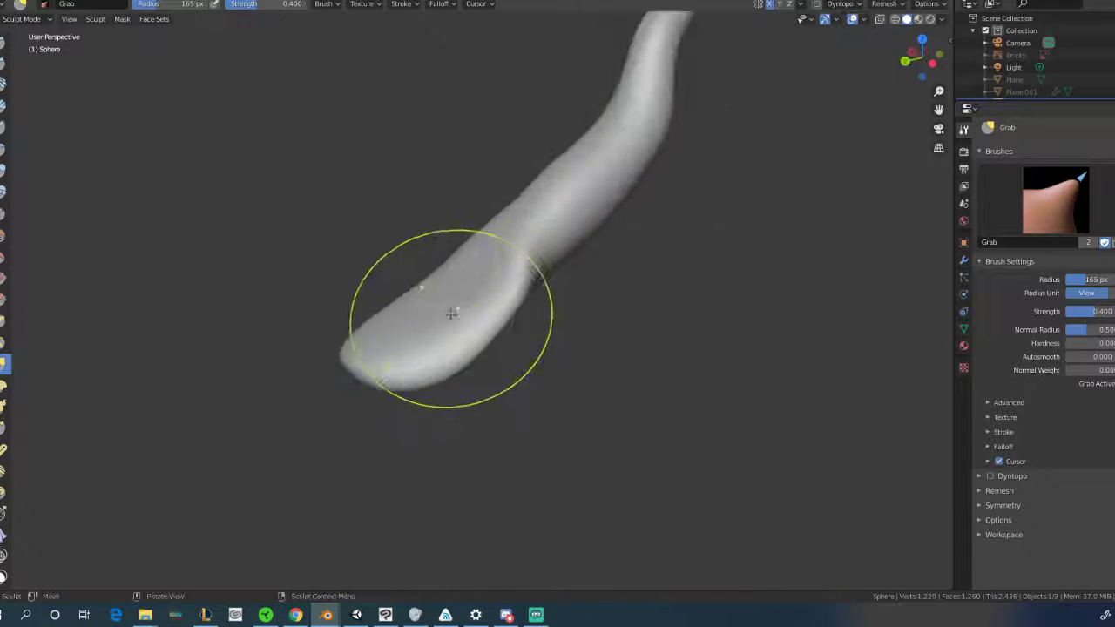
Grab both sides of the flattened lower end outward to widen it into a broad paddle-shaped head.
{"action": "middle_click_drag", "start_coordinate": [451, 311], "coordinate": [541, 335]}
{"action": "left_click", "coordinate": [604, 343]}
{"action": "left_click_drag", "start_coordinate": [484, 310], "coordinate": [576, 317]}
{"action": "left_click_drag", "start_coordinate": [459, 390], "coordinate": [473, 425]}
{"action": "mouse_move", "coordinate": [513, 301]}
{"action": "middle_mouse_down"}
{"action": "mouse_move", "coordinate": [433, 312]}
{"action": "mouse_move", "coordinate": [331, 295]}
{"action": "mouse_move", "coordinate": [402, 308]}
{"action": "mouse_move", "coordinate": [438, 249]}
{"action": "mouse_move", "coordinate": [428, 249]}
{"action": "middle_mouse_up"}
{"action": "scroll", "coordinate": [428, 261], "scroll_direction": "down", "scroll_amount": 3}
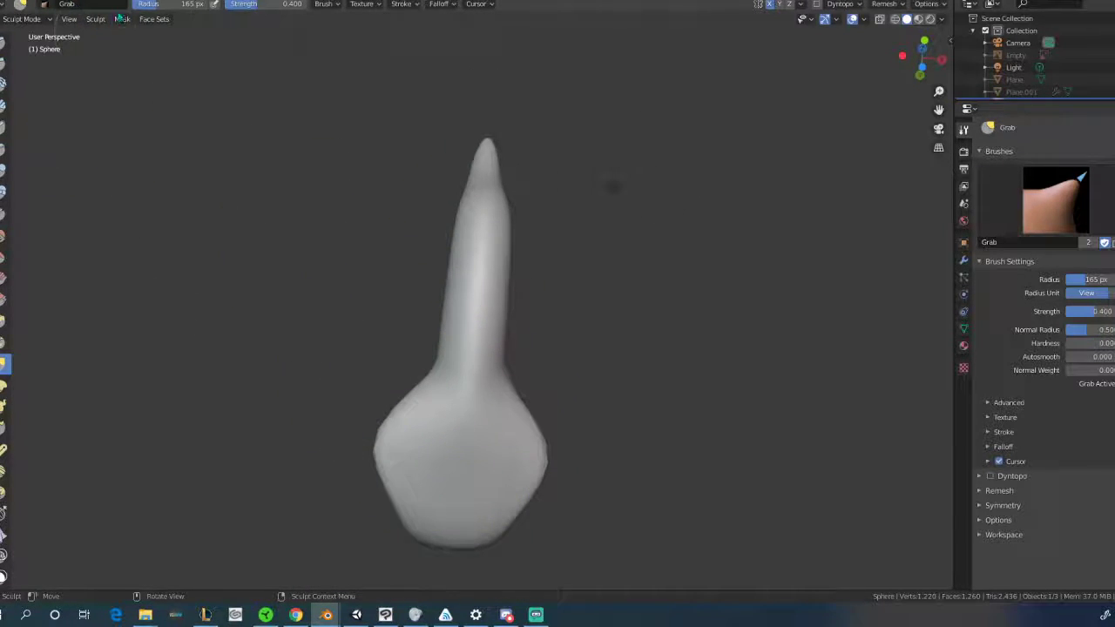
Reduce the Grab brush radius to 66 px, try pulling a spike out of the head's side, and undo the spike.
{"action": "mouse_move", "coordinate": [438, 467]}
{"action": "middle_mouse_down", "text": "shift"}
{"action": "mouse_move", "coordinate": [453, 441]}
{"action": "mouse_move", "coordinate": [435, 314]}
{"action": "middle_mouse_up", "text": "shift"}
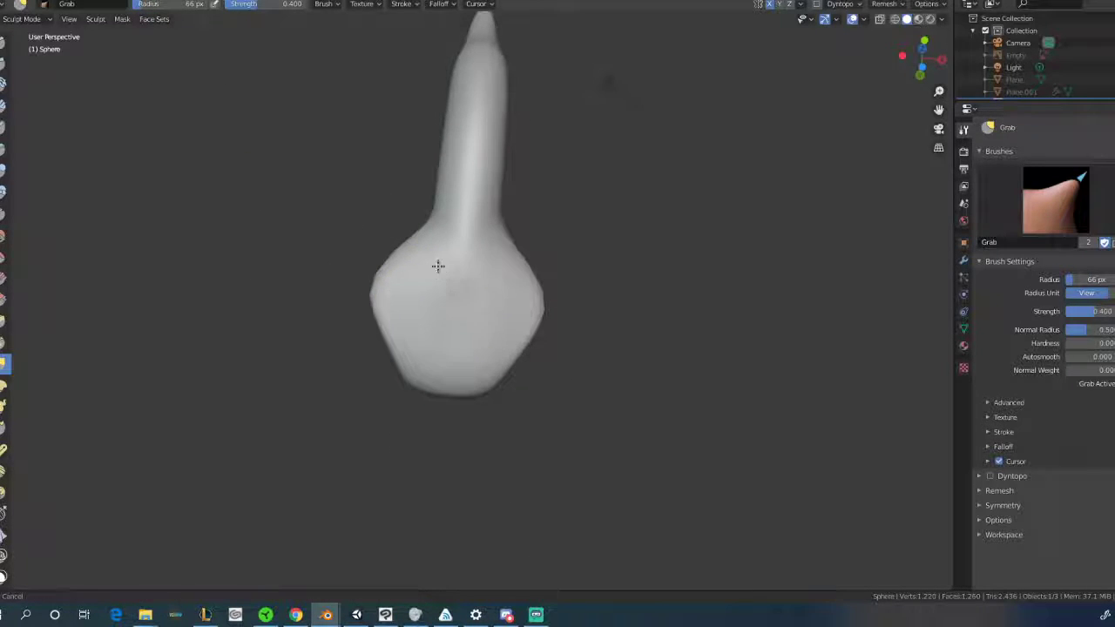
{"action": "middle_click_drag", "start_coordinate": [422, 238], "coordinate": [489, 346]}
{"action": "mouse_move", "coordinate": [558, 376]}
{"action": "middle_mouse_down"}
{"action": "mouse_move", "coordinate": [445, 305]}
{"action": "mouse_move", "coordinate": [331, 400]}
{"action": "middle_mouse_up"}
{"action": "scroll", "coordinate": [480, 319], "scroll_direction": "up", "scroll_amount": 3}
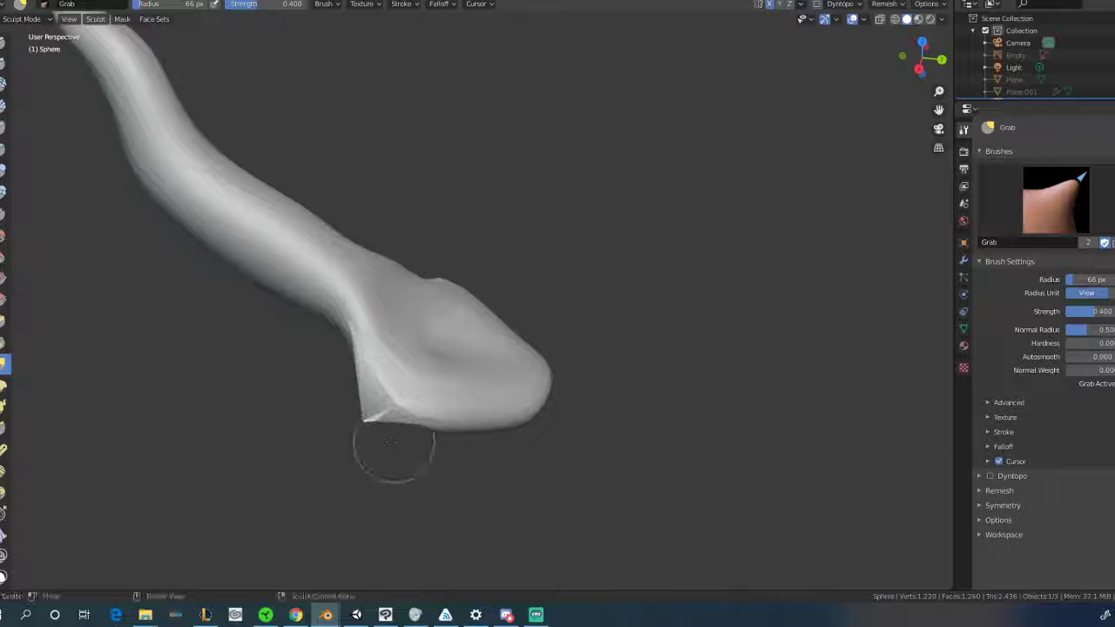
{"action": "middle_click_drag", "start_coordinate": [386, 460], "coordinate": [329, 398]}
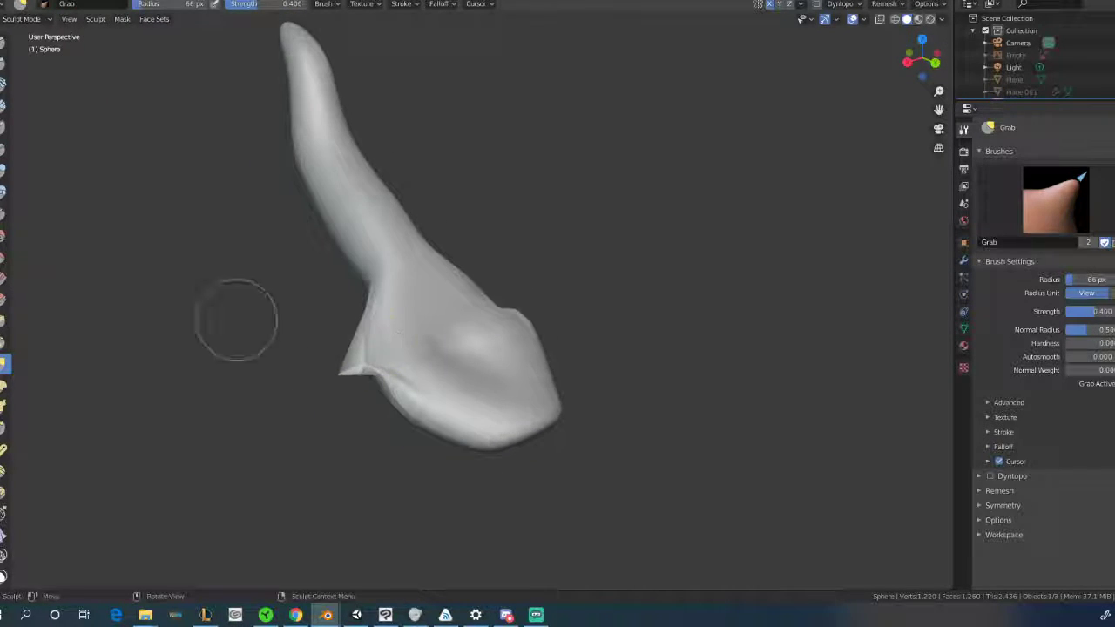
{"action": "key", "text": "ctrl+z"}
{"action": "key", "text": "ctrl+z"}
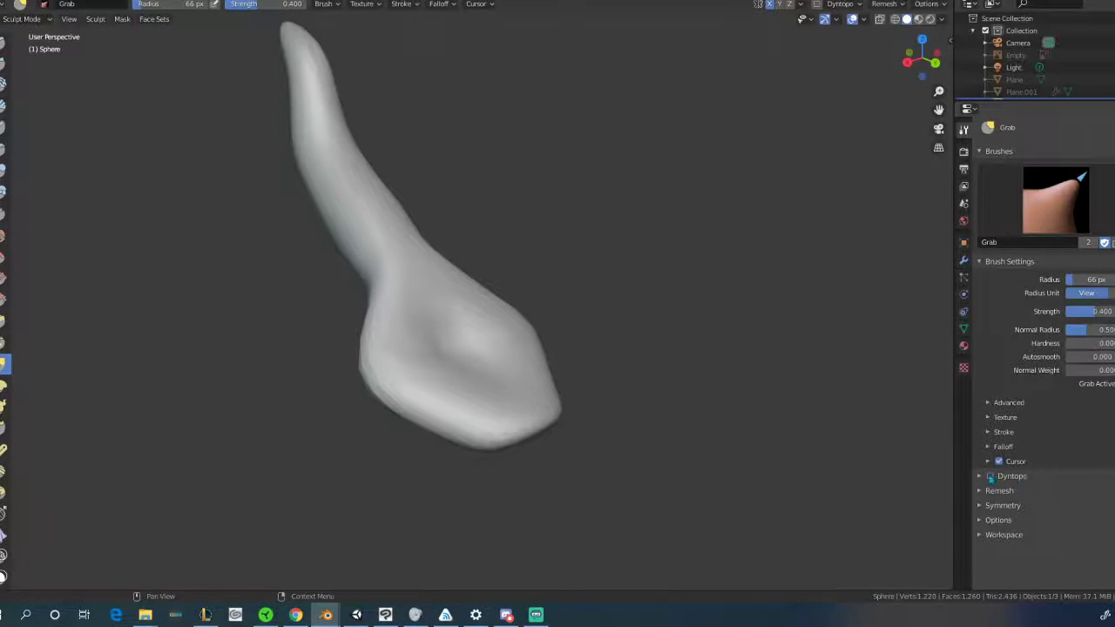
Enable Dyntopo, accept its warning, and pull pointed spikes out of the head's sides and lower edge with the Grab brush.
{"action": "left_click", "coordinate": [990, 477]}
{"action": "left_click", "coordinate": [888, 506]}
{"action": "left_click_drag", "start_coordinate": [372, 349], "coordinate": [197, 474]}
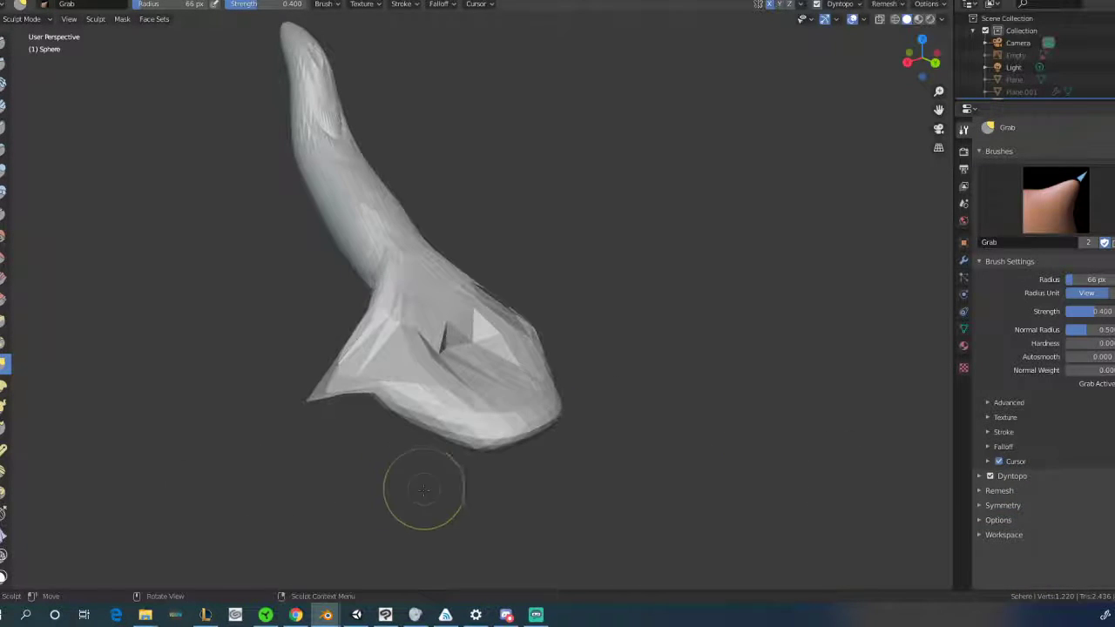
{"action": "middle_click_drag", "start_coordinate": [424, 487], "coordinate": [350, 484]}
{"action": "middle_click_drag", "start_coordinate": [599, 433], "coordinate": [470, 446]}
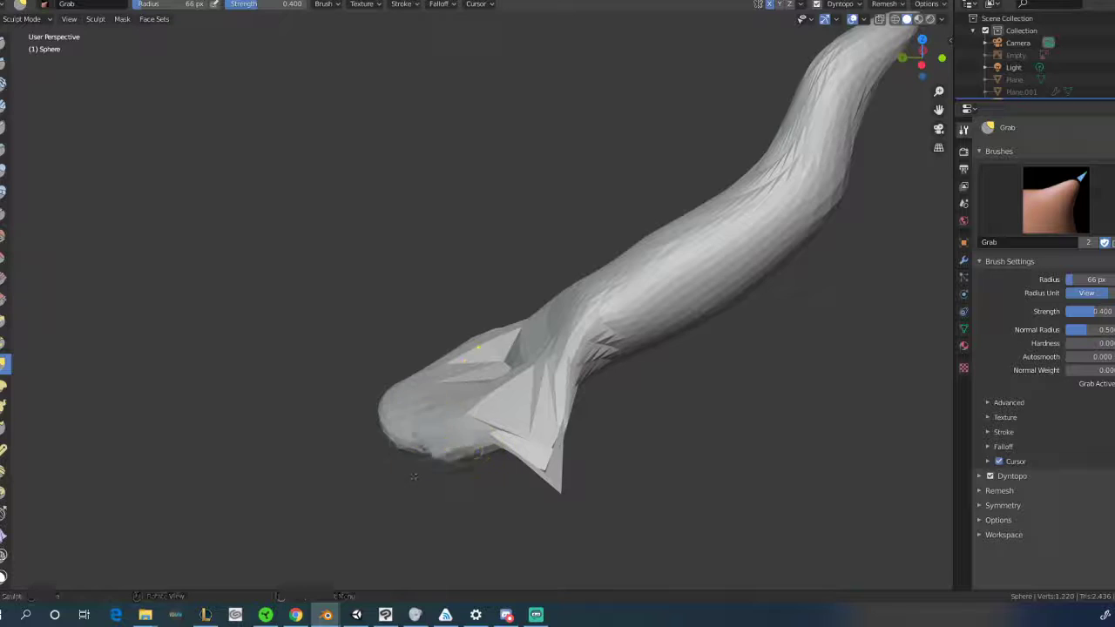
{"action": "middle_click_drag", "start_coordinate": [281, 510], "coordinate": [507, 448]}
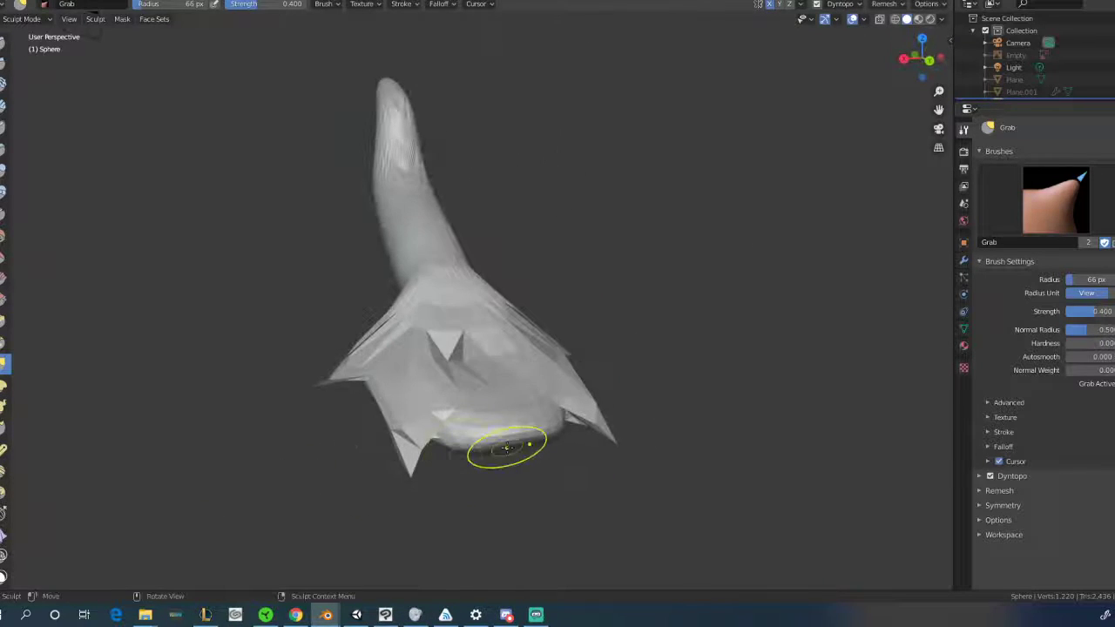
{"action": "mouse_move", "coordinate": [554, 518]}
{"action": "middle_mouse_down"}
{"action": "mouse_move", "coordinate": [649, 490]}
{"action": "mouse_move", "coordinate": [548, 497]}
{"action": "mouse_move", "coordinate": [520, 437]}
{"action": "middle_mouse_up"}
{"action": "key", "text": "ctrl+z"}
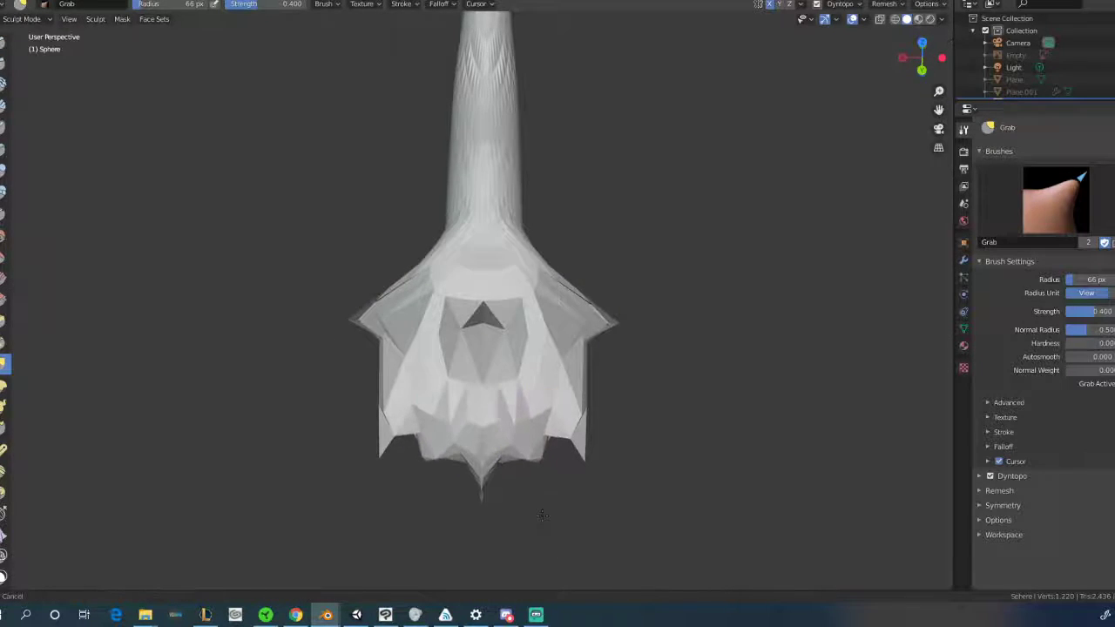
{"action": "left_click_drag", "start_coordinate": [565, 331], "coordinate": [533, 319]}
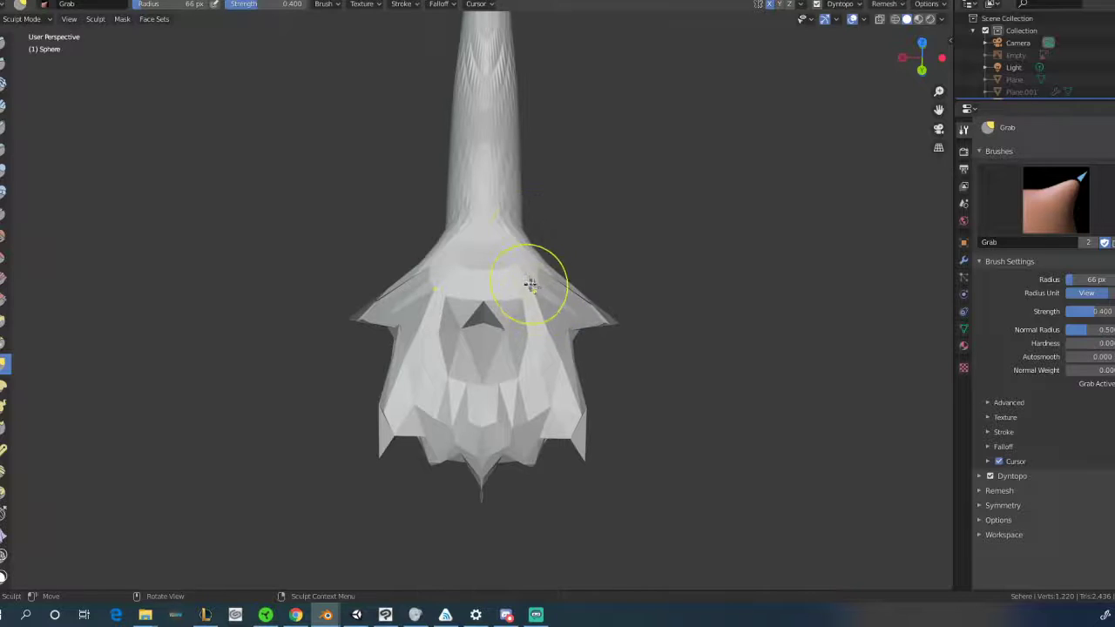
Switch to the Draw brush and sculpt over the rim around the head's central hollow and the side spike.
{"action": "key", "text": "x"}
{"action": "mouse_move", "coordinate": [424, 298]}
{"action": "left_mouse_down"}
{"action": "mouse_move", "coordinate": [418, 363]}
{"action": "mouse_move", "coordinate": [449, 386]}
{"action": "left_mouse_up"}
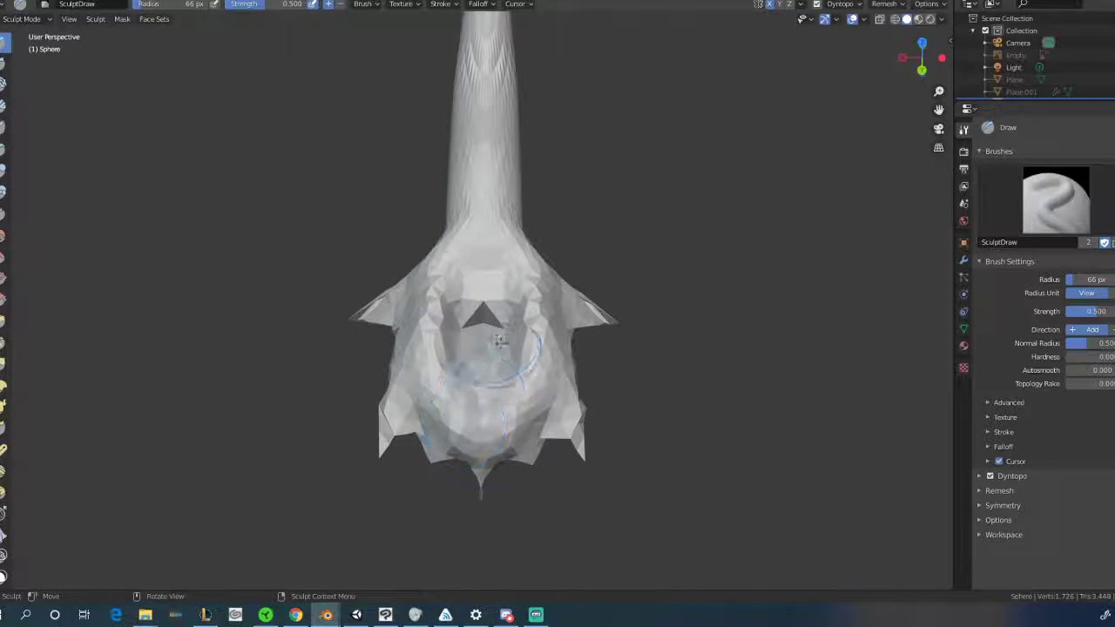
{"action": "left_click_drag", "start_coordinate": [503, 352], "coordinate": [465, 242]}
{"action": "middle_click_drag", "start_coordinate": [403, 323], "coordinate": [500, 307]}
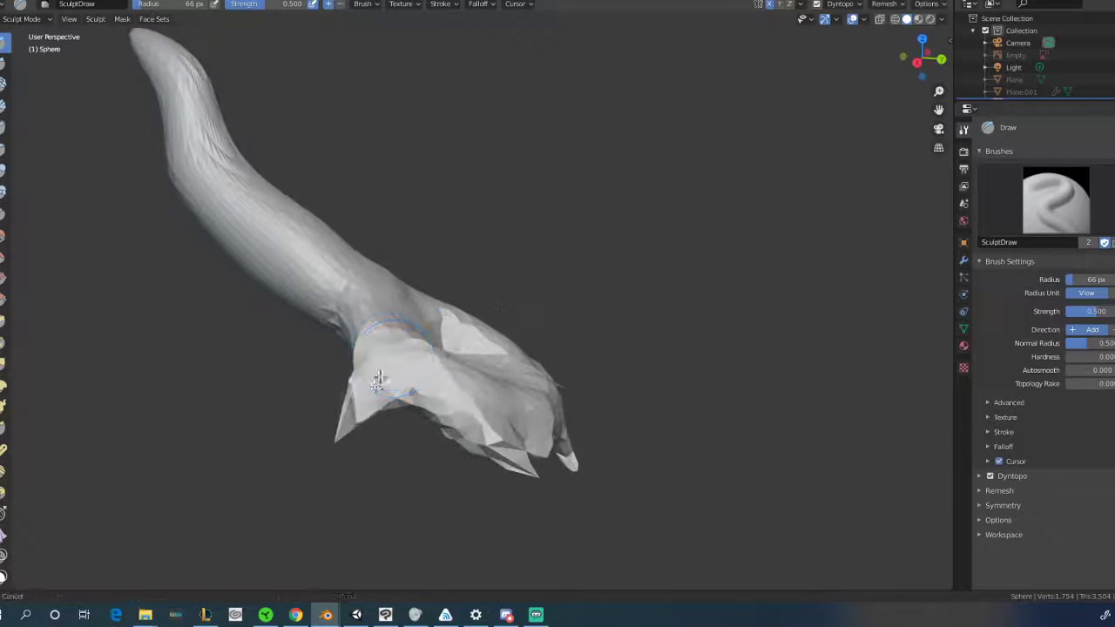
{"action": "left_click_drag", "start_coordinate": [386, 369], "coordinate": [370, 409]}
{"action": "left_click_drag", "start_coordinate": [474, 426], "coordinate": [503, 435]}
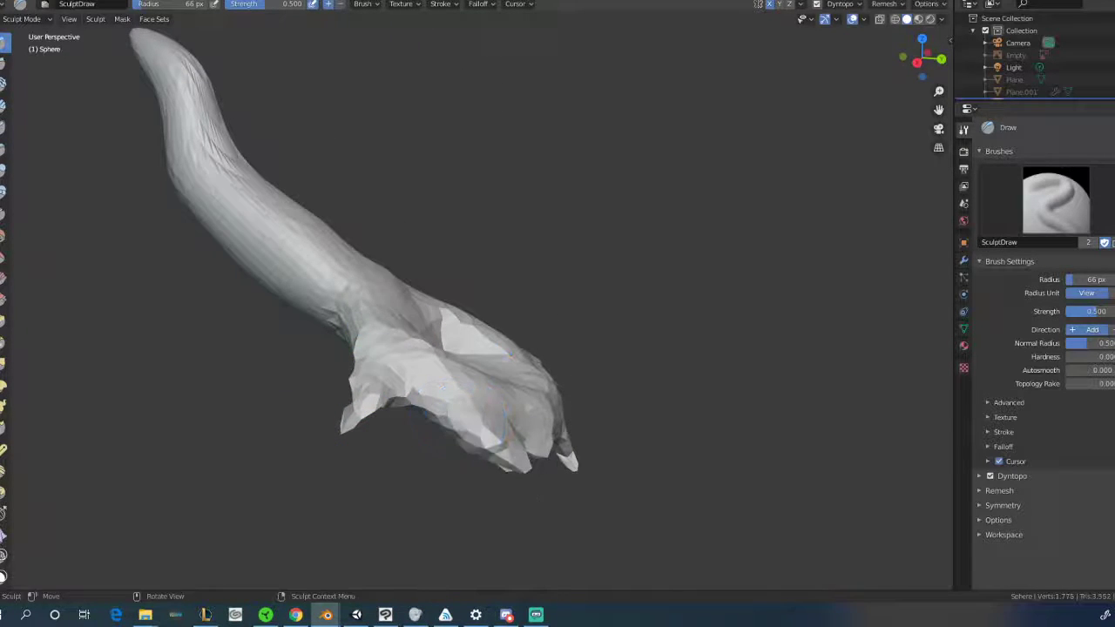
Sculpt over the head's outer edge and underside with the Draw brush to refine the coarse faces.
{"action": "mouse_move", "coordinate": [558, 502]}
{"action": "middle_mouse_down"}
{"action": "mouse_move", "coordinate": [443, 479]}
{"action": "mouse_move", "coordinate": [444, 361]}
{"action": "middle_mouse_up"}
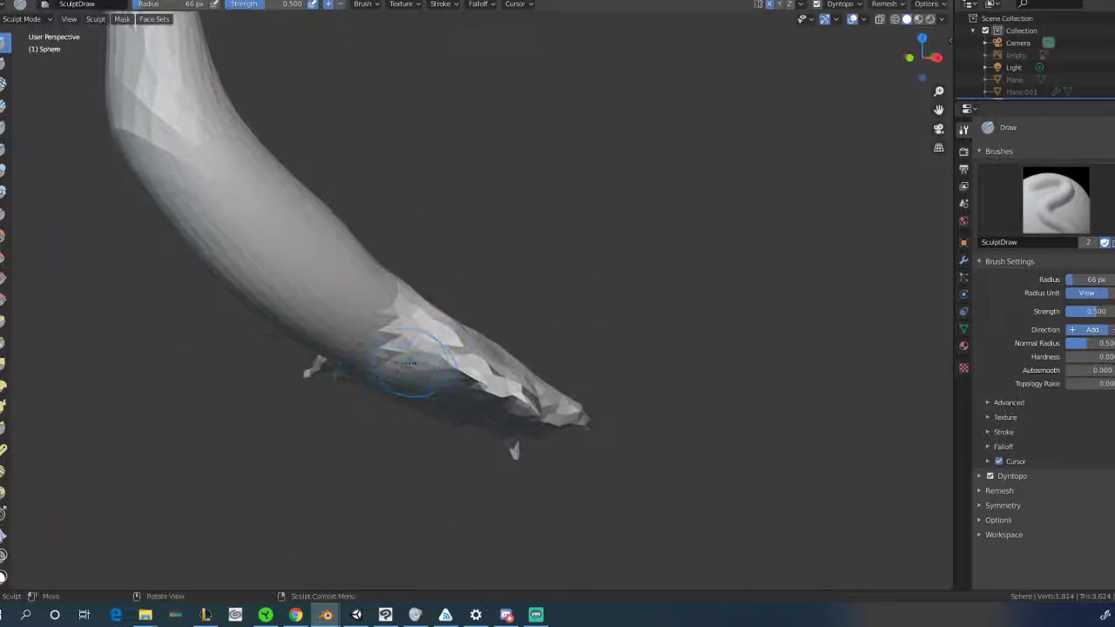
{"action": "left_click_drag", "start_coordinate": [509, 410], "coordinate": [518, 420]}
{"action": "middle_click_drag", "start_coordinate": [518, 419], "coordinate": [488, 362]}
{"action": "mouse_move", "coordinate": [435, 383]}
{"action": "left_mouse_down"}
{"action": "mouse_move", "coordinate": [483, 427]}
{"action": "mouse_move", "coordinate": [504, 474]}
{"action": "left_mouse_up"}
{"action": "left_click_drag", "start_coordinate": [404, 326], "coordinate": [427, 362]}
Sculpt inside and around the hollow on the head's underside to shape its rounded rim.
{"action": "mouse_move", "coordinate": [348, 266]}
{"action": "middle_mouse_down"}
{"action": "mouse_move", "coordinate": [452, 305]}
{"action": "mouse_move", "coordinate": [441, 338]}
{"action": "mouse_move", "coordinate": [451, 383]}
{"action": "middle_mouse_up"}
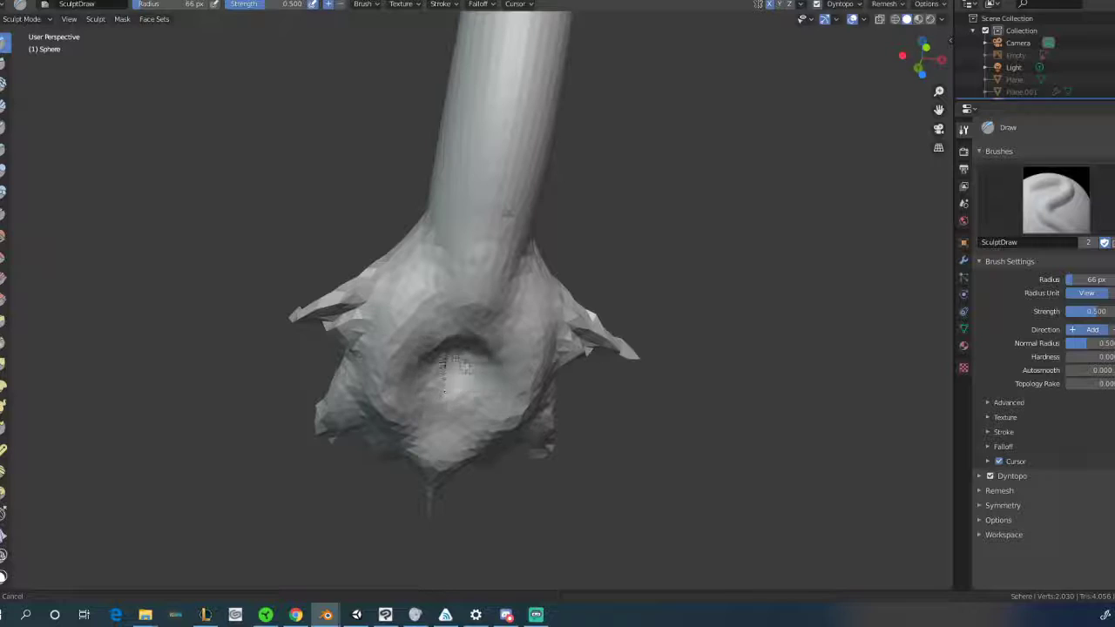
{"action": "left_click_drag", "start_coordinate": [438, 327], "coordinate": [462, 302]}
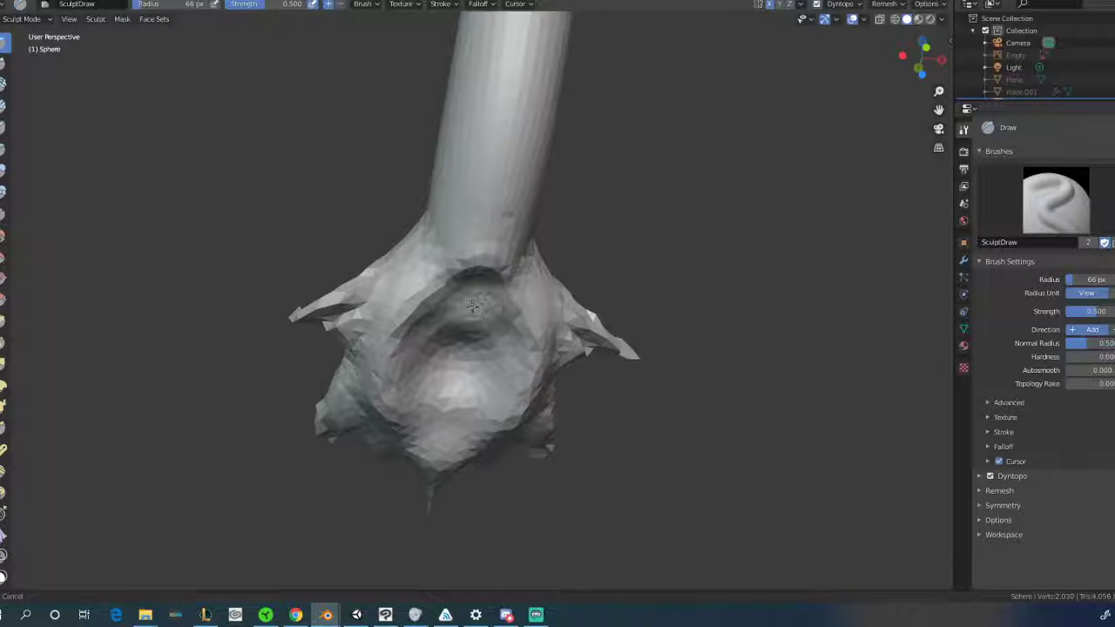
{"action": "middle_click_drag", "start_coordinate": [449, 352], "coordinate": [489, 340]}
{"action": "left_click_drag", "start_coordinate": [490, 340], "coordinate": [431, 386]}
{"action": "mouse_move", "coordinate": [399, 391]}
{"action": "middle_mouse_down"}
{"action": "mouse_move", "coordinate": [450, 351]}
{"action": "mouse_move", "coordinate": [421, 341]}
{"action": "middle_mouse_up"}
Rework the head's outer rim and side spikes, thinning the upper side spikes into sharp points.
{"action": "mouse_move", "coordinate": [440, 311]}
{"action": "left_mouse_down"}
{"action": "mouse_move", "coordinate": [410, 383]}
{"action": "mouse_move", "coordinate": [506, 492]}
{"action": "mouse_move", "coordinate": [418, 448]}
{"action": "mouse_move", "coordinate": [365, 446]}
{"action": "left_mouse_up"}
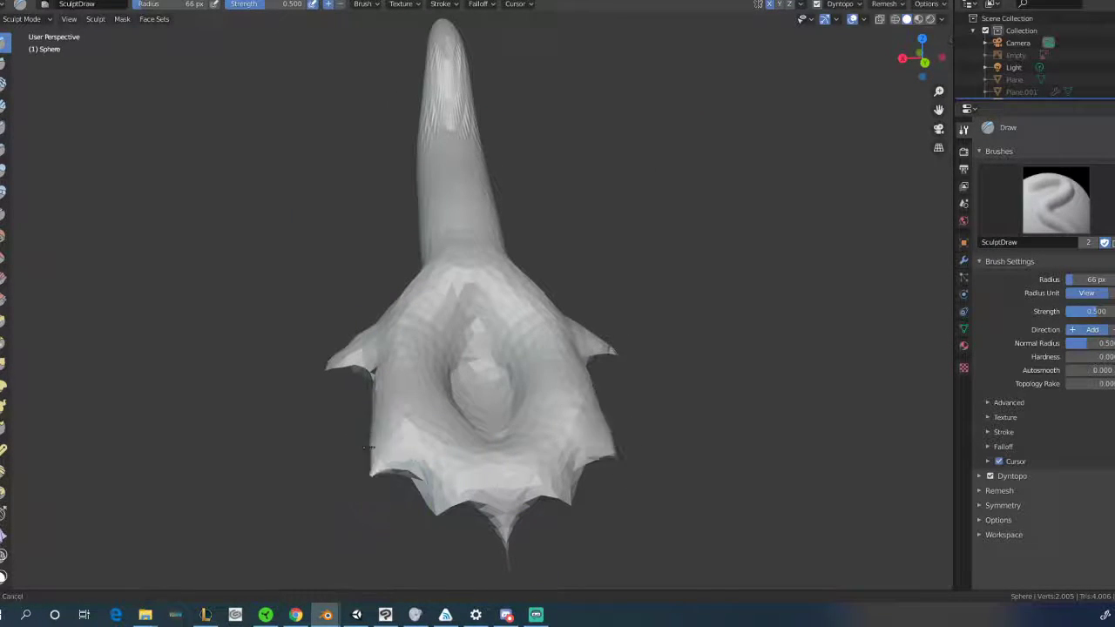
{"action": "left_click_drag", "start_coordinate": [340, 370], "coordinate": [367, 332]}
{"action": "middle_click_drag", "start_coordinate": [370, 336], "coordinate": [452, 346]}
{"action": "left_click_drag", "start_coordinate": [348, 335], "coordinate": [353, 493]}
{"action": "left_click_drag", "start_coordinate": [380, 448], "coordinate": [393, 437]}
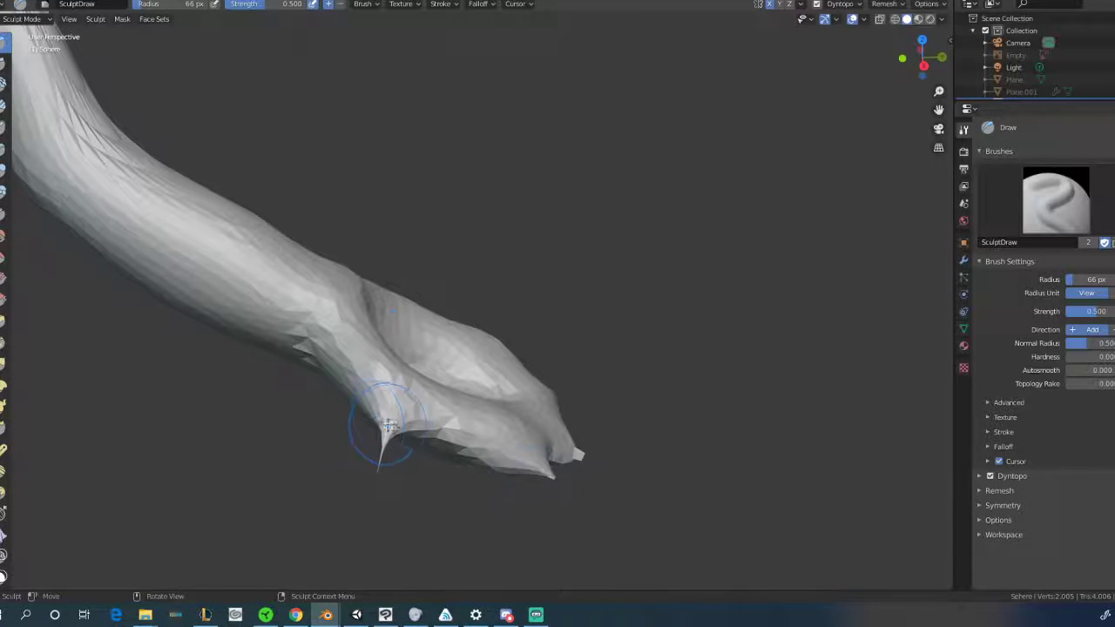
{"action": "middle_click_drag", "start_coordinate": [383, 311], "coordinate": [439, 327]}
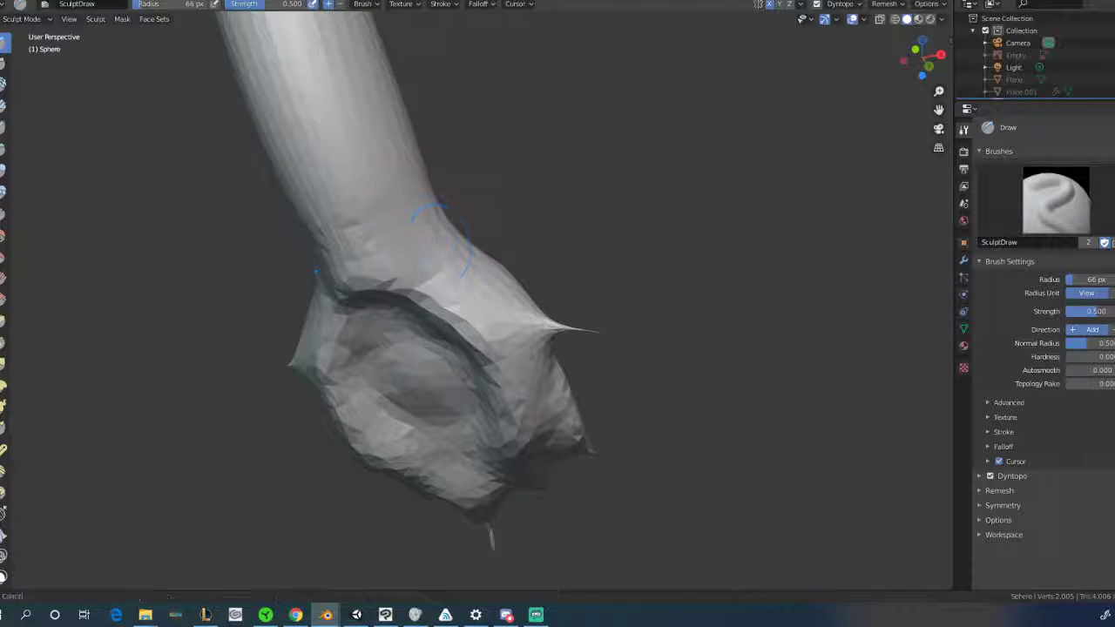
Smooth the neck where the handle meets the head and the adjoining stretch of handle.
{"action": "mouse_move", "coordinate": [354, 245]}
{"action": "left_mouse_down"}
{"action": "mouse_move", "coordinate": [366, 225]}
{"action": "mouse_move", "coordinate": [411, 236]}
{"action": "left_mouse_up"}
{"action": "left_click_drag", "start_coordinate": [414, 171], "coordinate": [374, 156], "text": "shift"}
{"action": "middle_click_drag", "start_coordinate": [374, 156], "coordinate": [174, 166]}
{"action": "left_click_drag", "start_coordinate": [364, 254], "coordinate": [346, 233]}
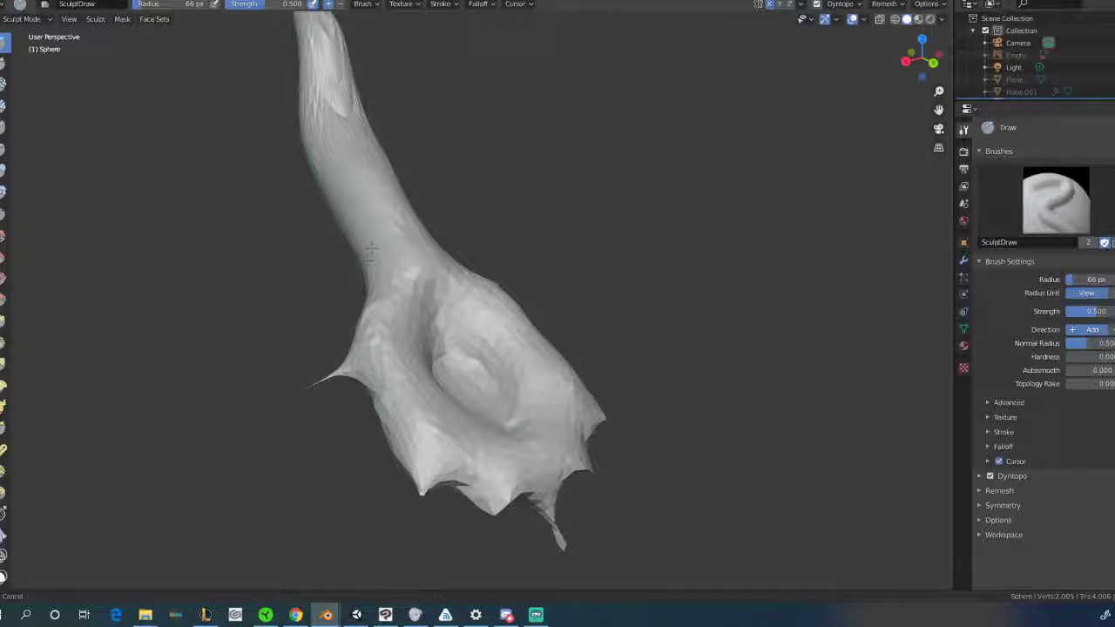
{"action": "middle_click_drag", "start_coordinate": [359, 264], "coordinate": [343, 414]}
{"action": "left_click_drag", "start_coordinate": [343, 414], "coordinate": [287, 387]}
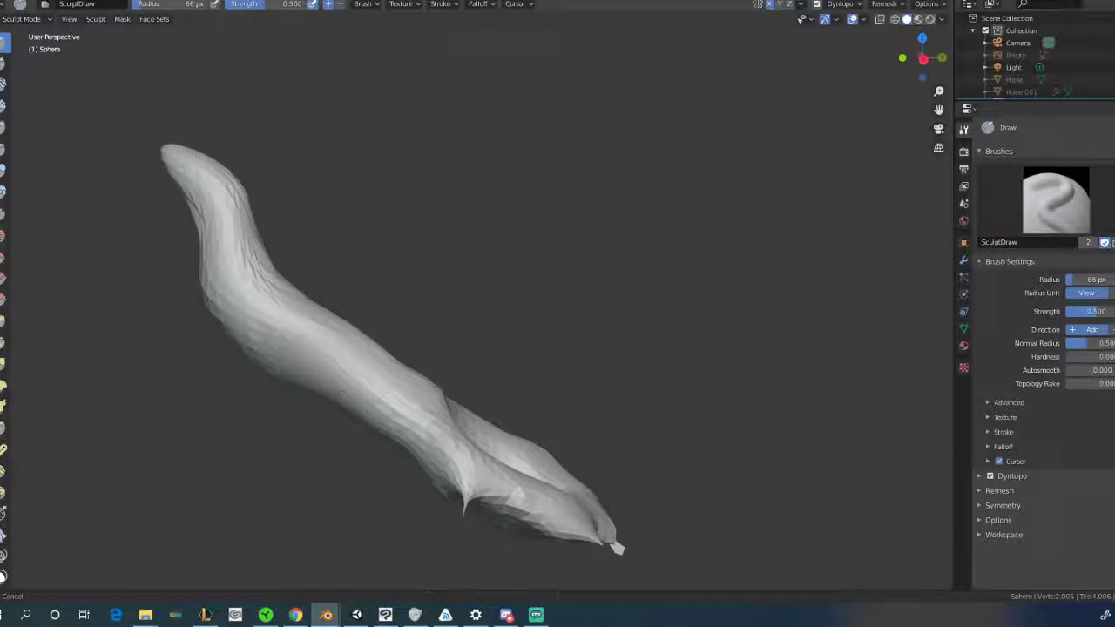
Smooth the back of the handle around the bend below its tip.
{"action": "middle_click_drag", "start_coordinate": [383, 435], "coordinate": [392, 442]}
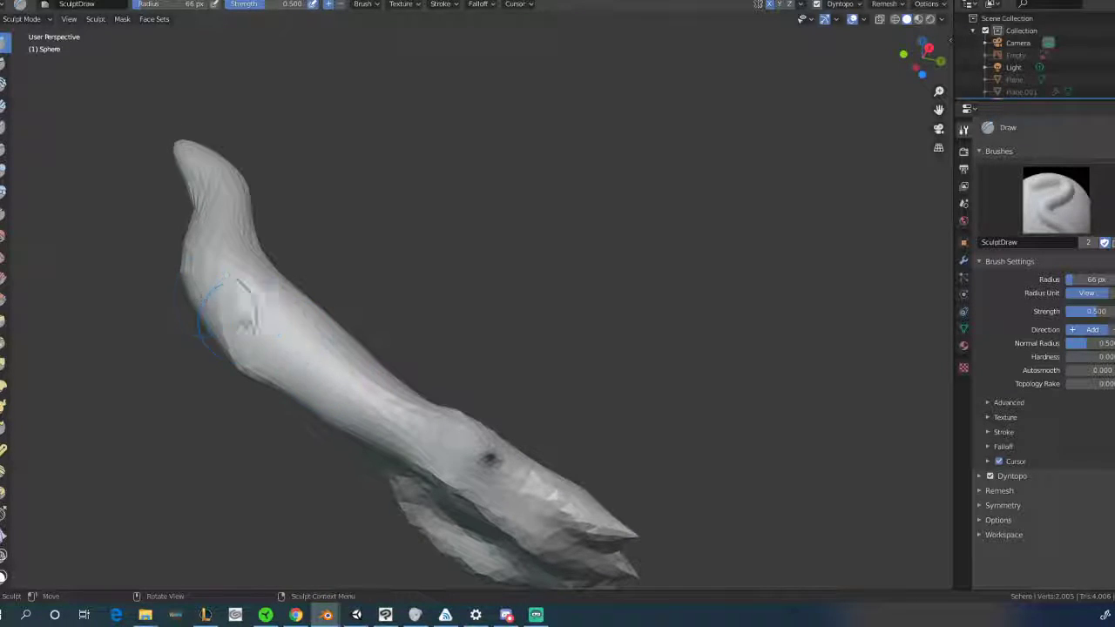
{"action": "mouse_move", "coordinate": [236, 344]}
{"action": "left_mouse_down"}
{"action": "mouse_move", "coordinate": [207, 268]}
{"action": "mouse_move", "coordinate": [206, 228]}
{"action": "left_mouse_up"}
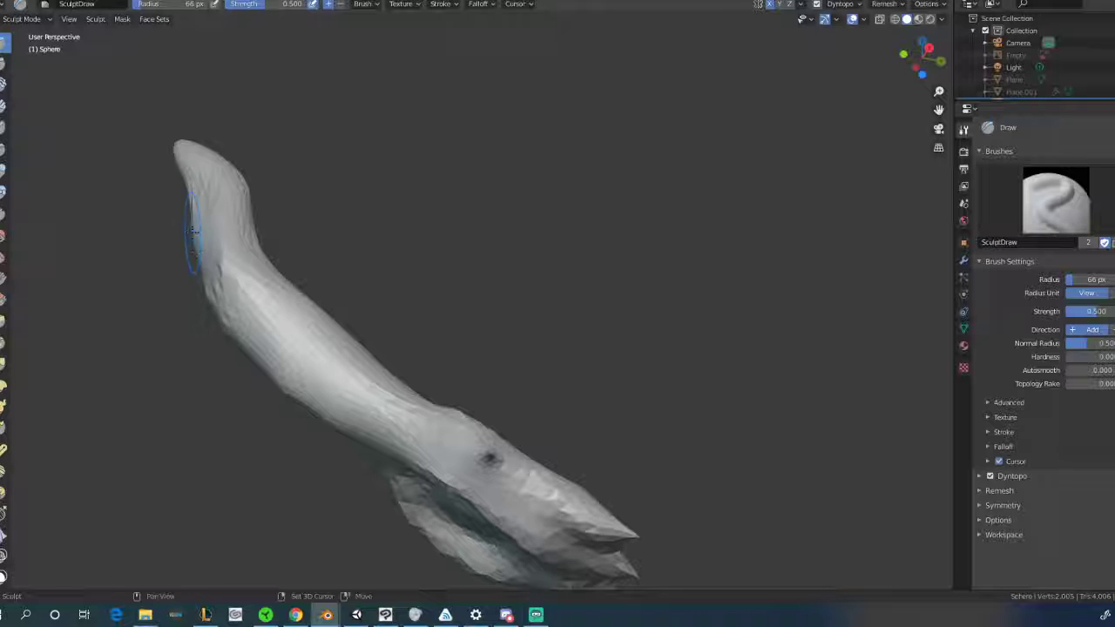
{"action": "middle_click_drag", "start_coordinate": [213, 239], "coordinate": [300, 266]}
{"action": "middle_click_drag", "start_coordinate": [376, 432], "coordinate": [302, 572]}
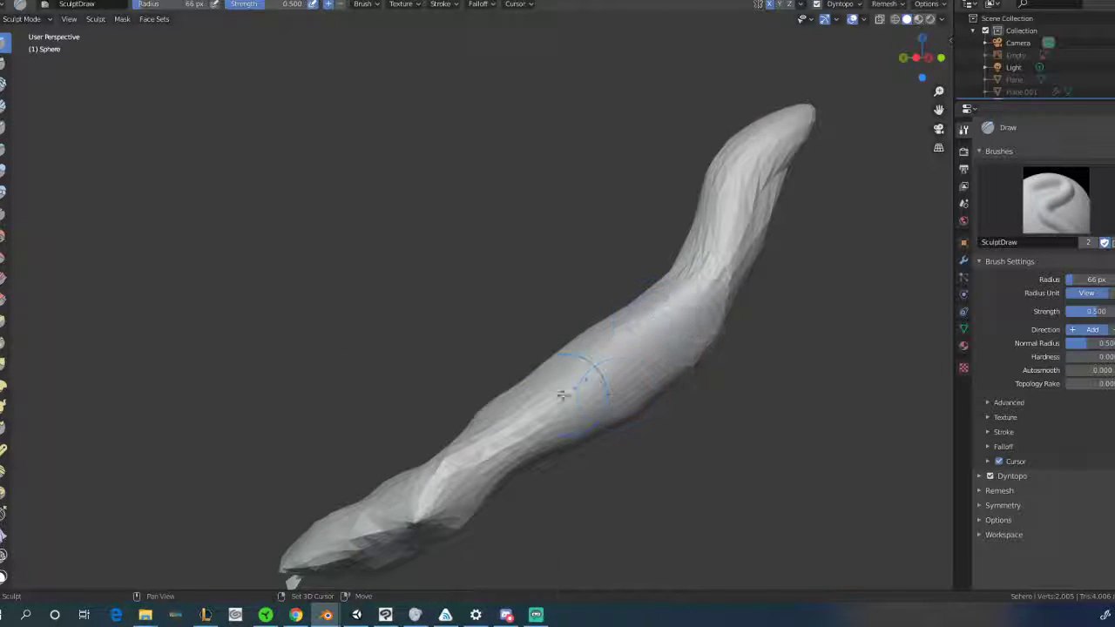